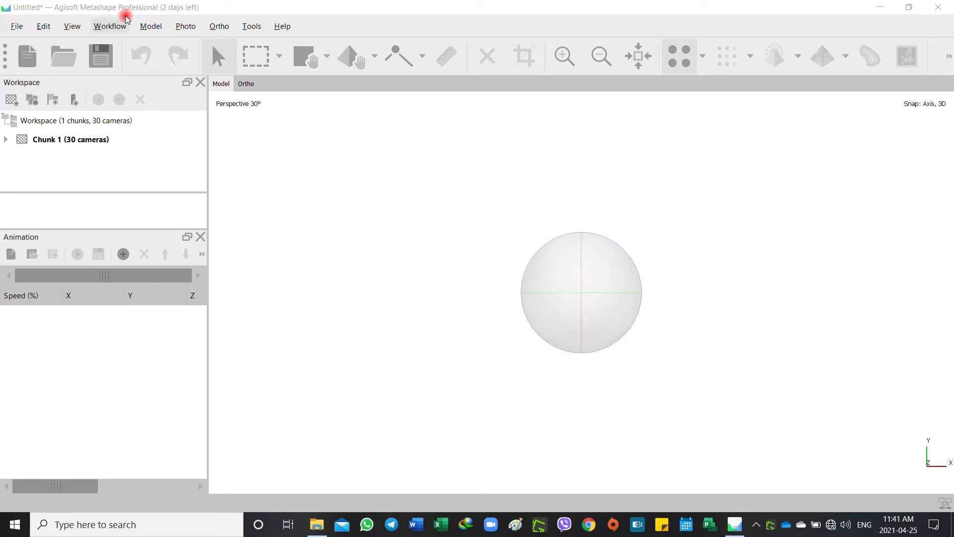
left_click(118, 25)
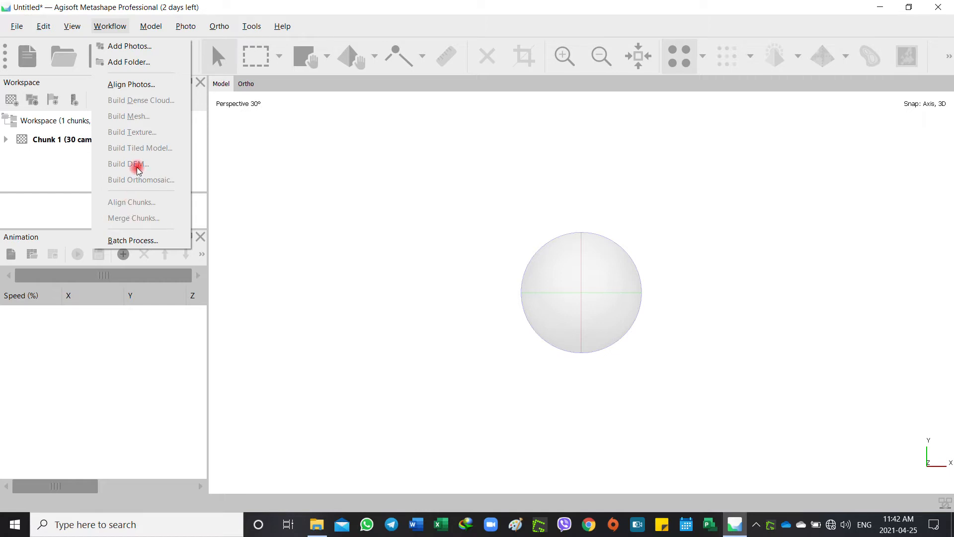
left_click(132, 48)
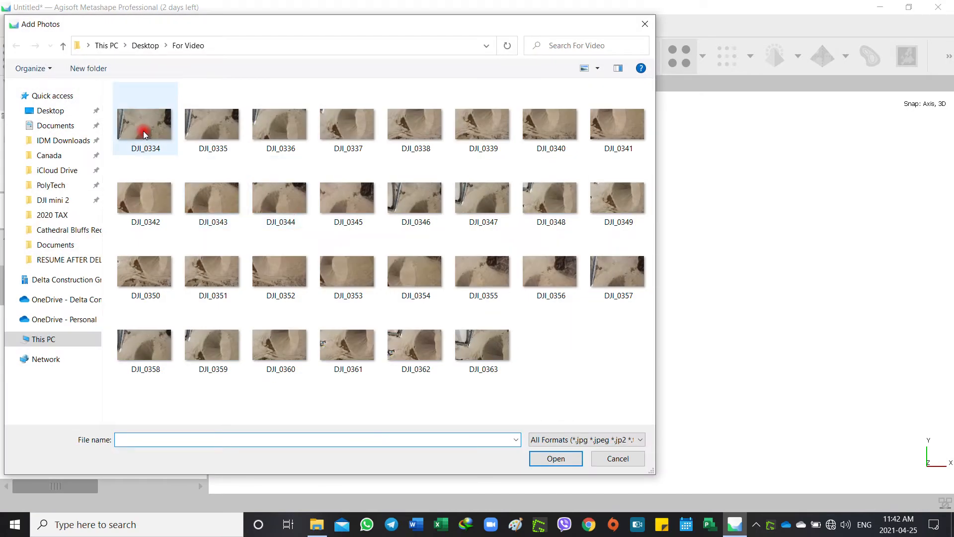
left_click(144, 132)
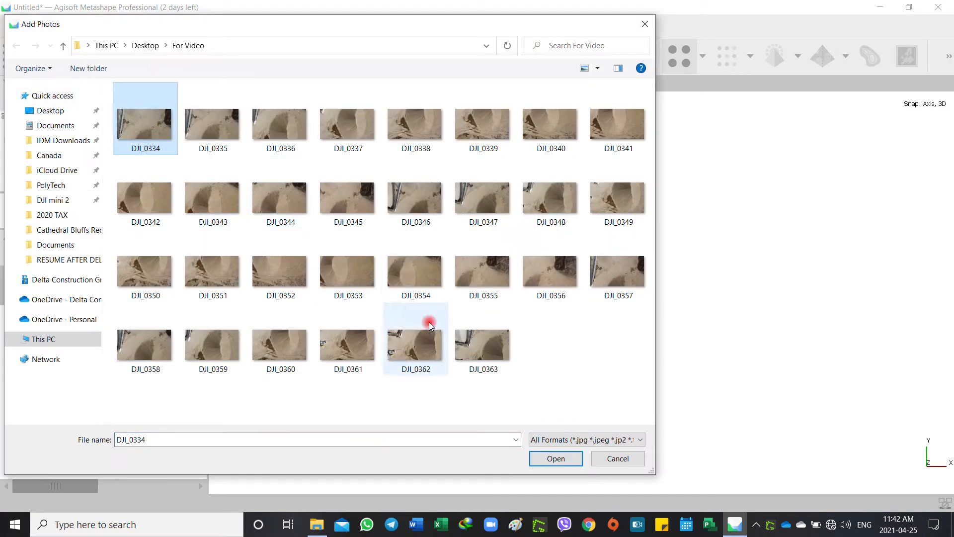
left_click(492, 353, "shift")
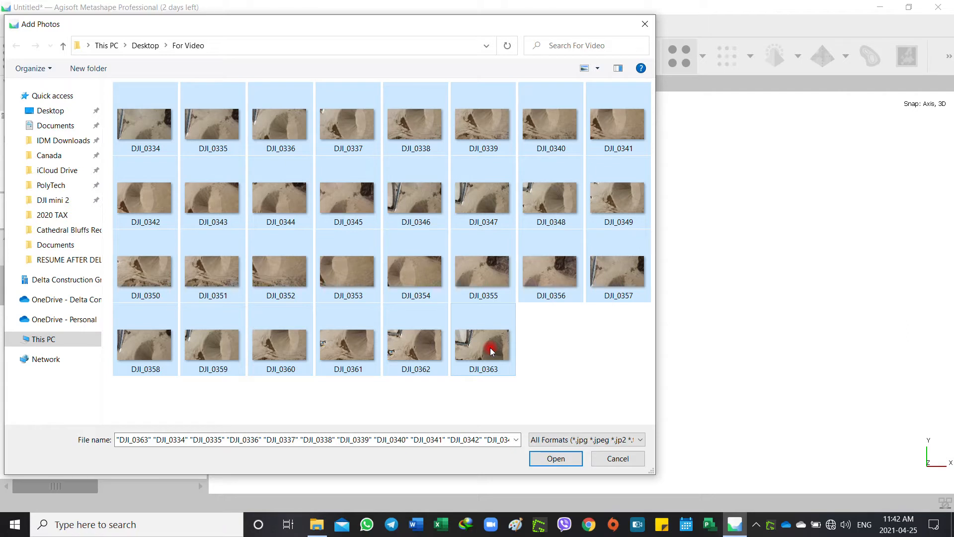
left_click(644, 23)
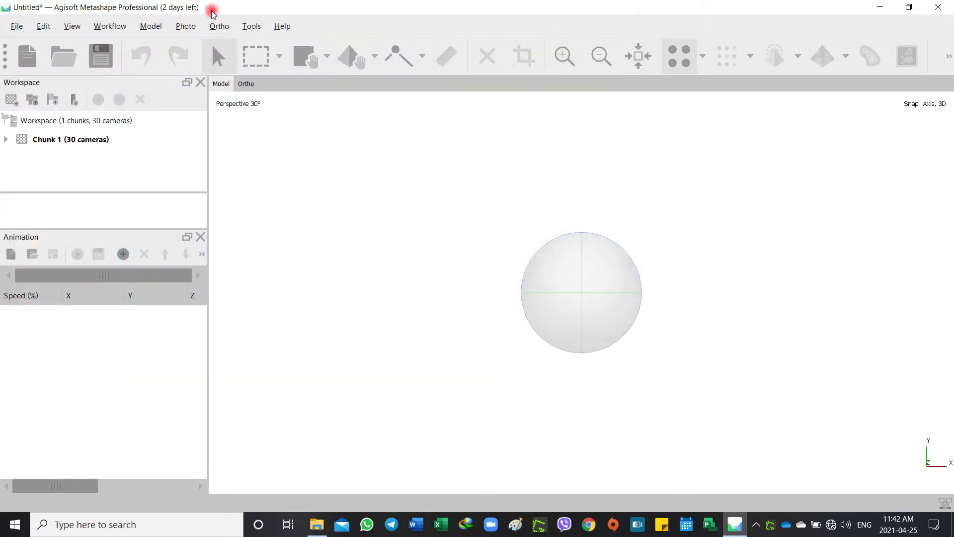
- Add the photos DJI_0334 through DJI_0363 from the For Video folder to the chunk
left_click(114, 28)
left_click(119, 46)
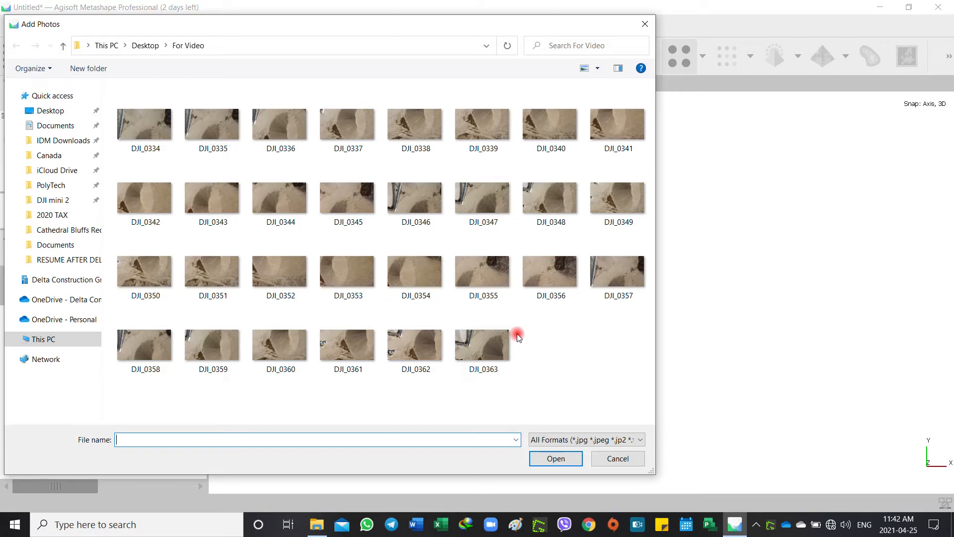
left_click(133, 123)
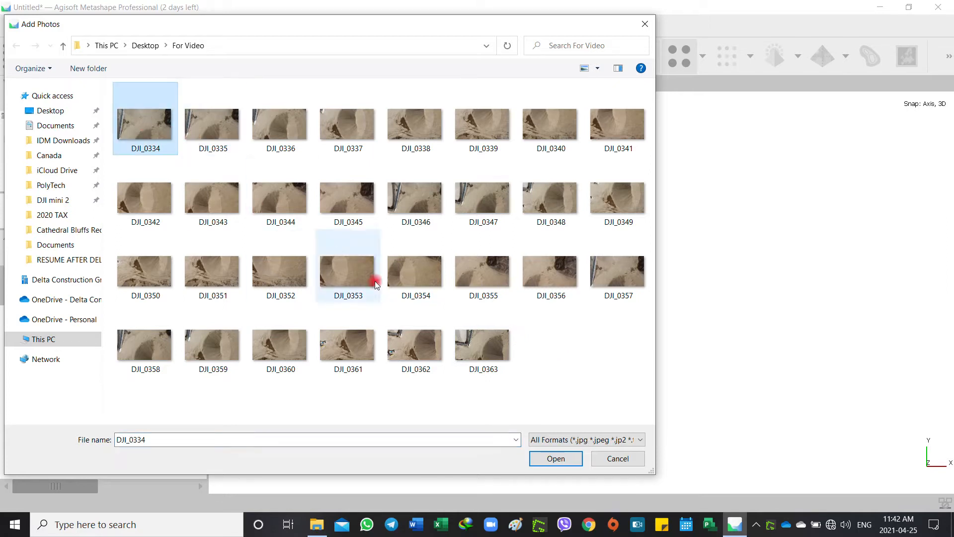
left_click(467, 340, "shift")
left_click(554, 458)
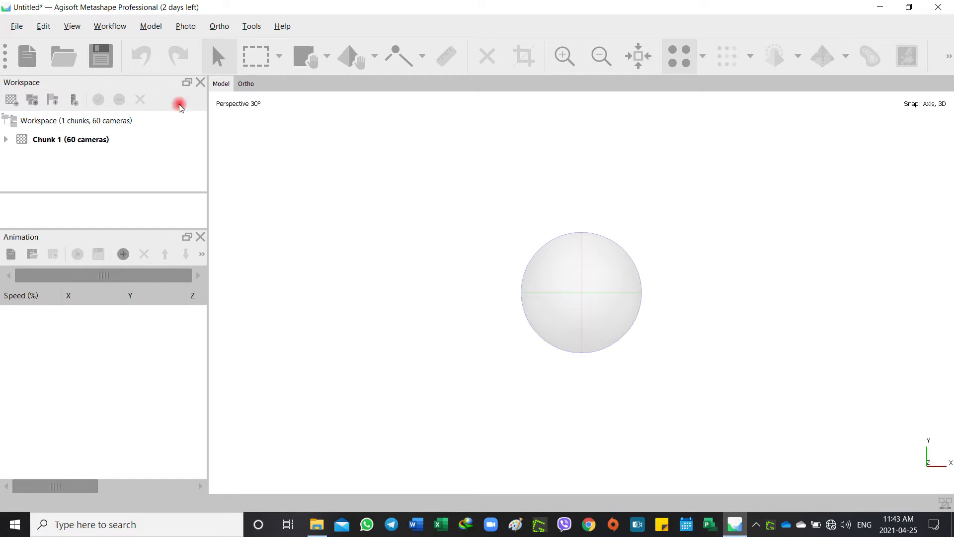
left_click(110, 26)
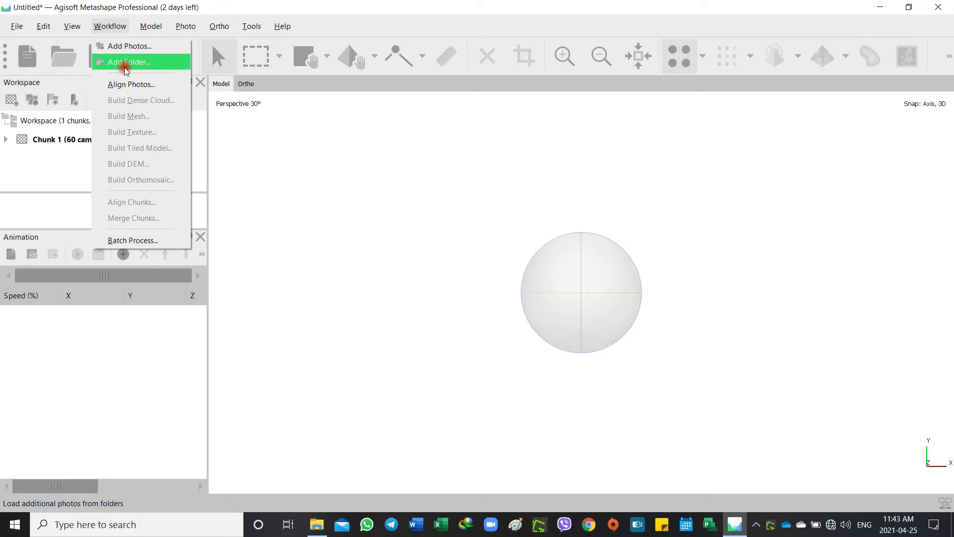
left_click(150, 85)
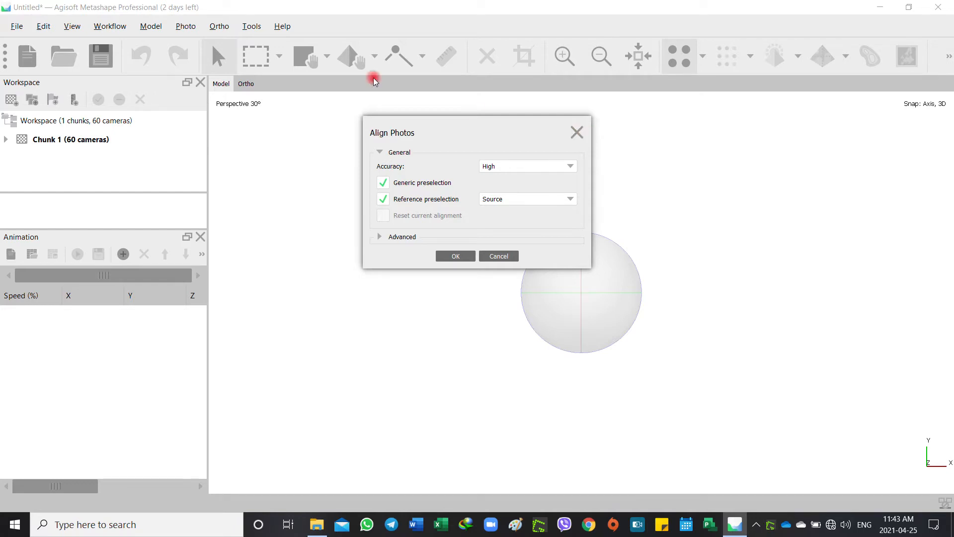
left_click(576, 132)
- Align the photos at High accuracy with generic and Source reference preselection, key point limit 240,000 and tie point limit 0
left_click(116, 26)
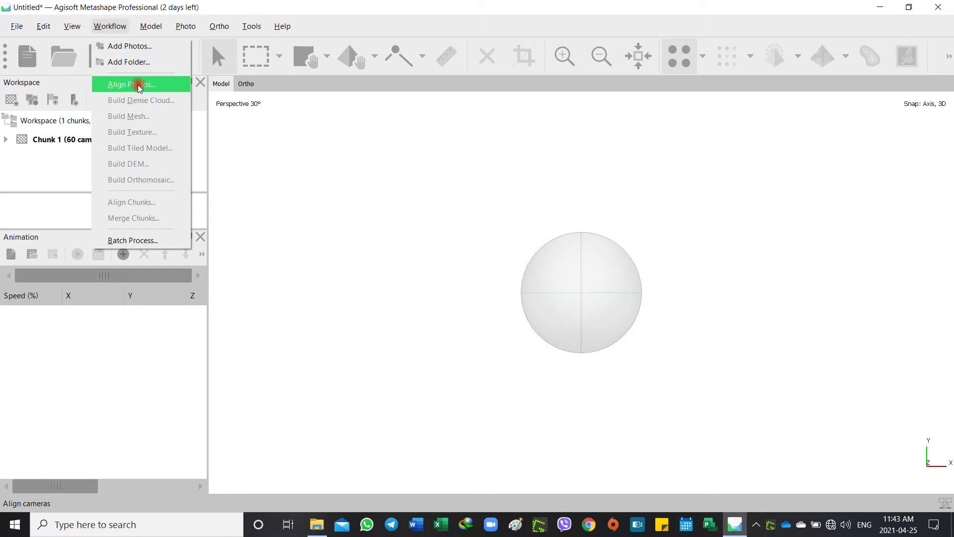
left_click(138, 84)
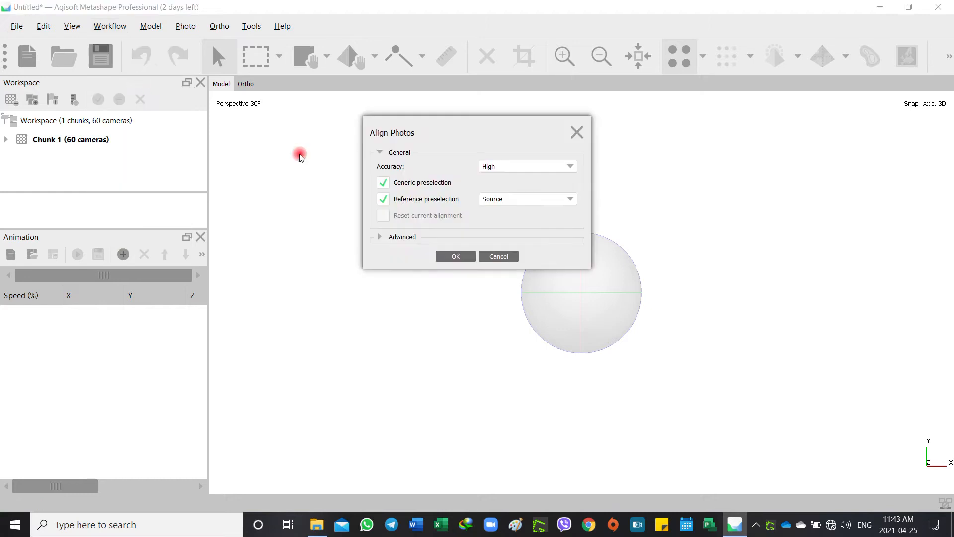
left_click(397, 237)
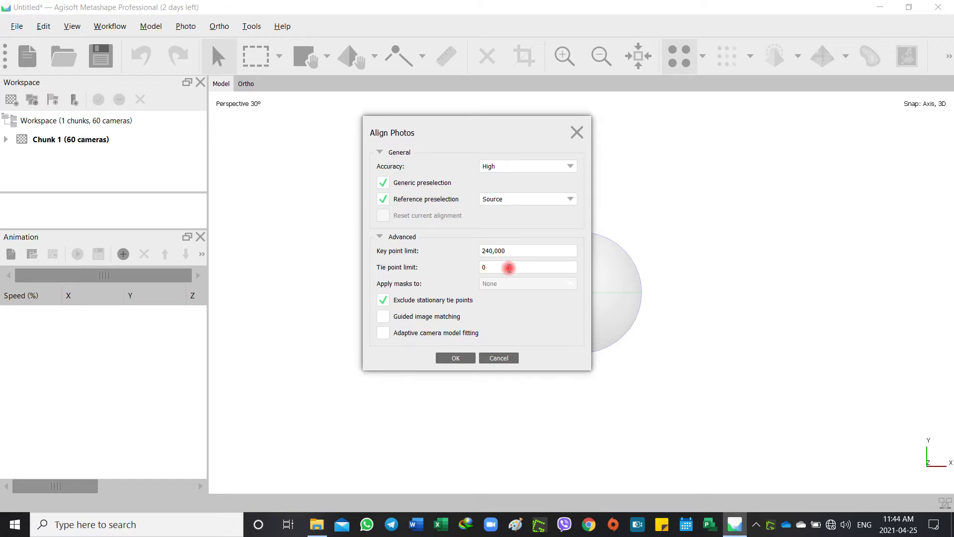
left_click(450, 358)
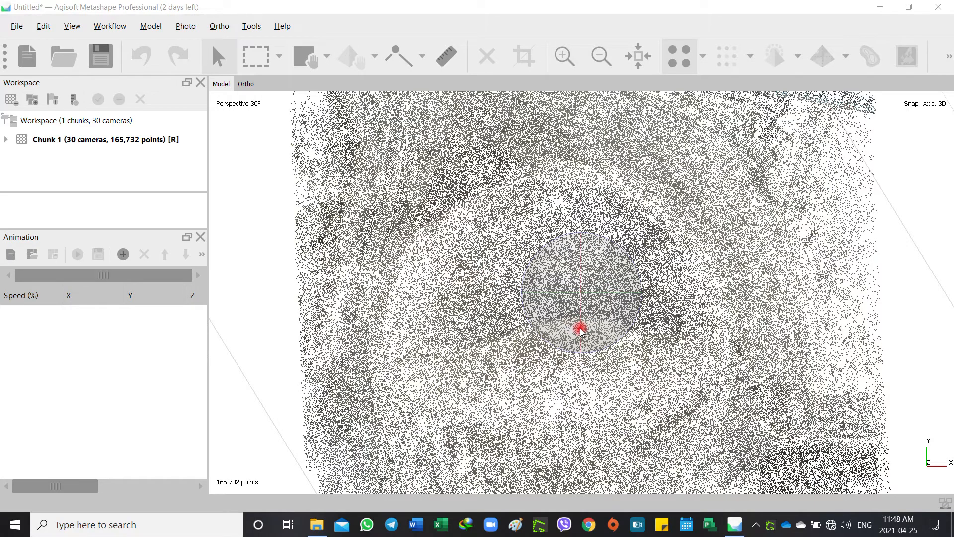
- Build a dense cloud from the aligned photos at High quality with Mild depth filtering and point colors calculated
left_click_drag(579, 330, 576, 291)
left_click_drag(609, 389, 598, 85)
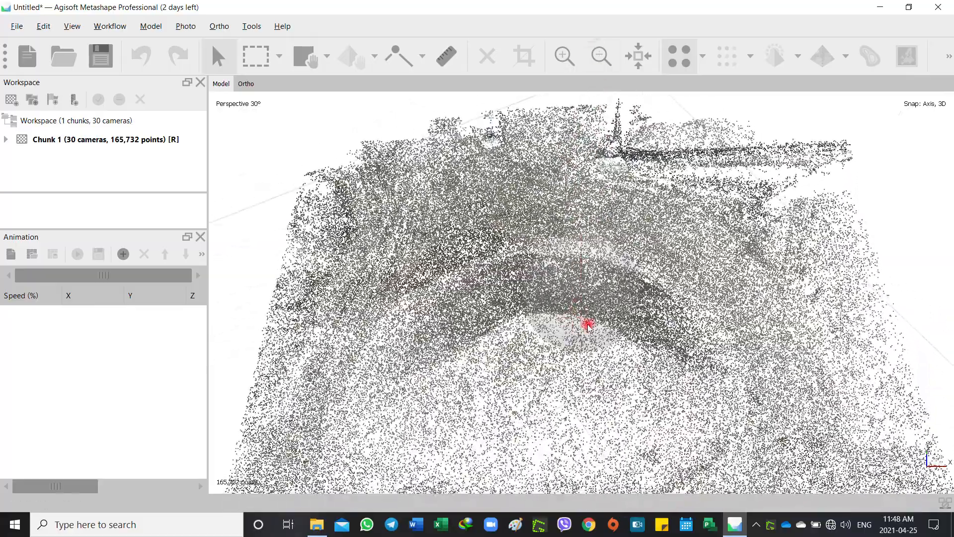
left_click_drag(578, 326, 634, 308)
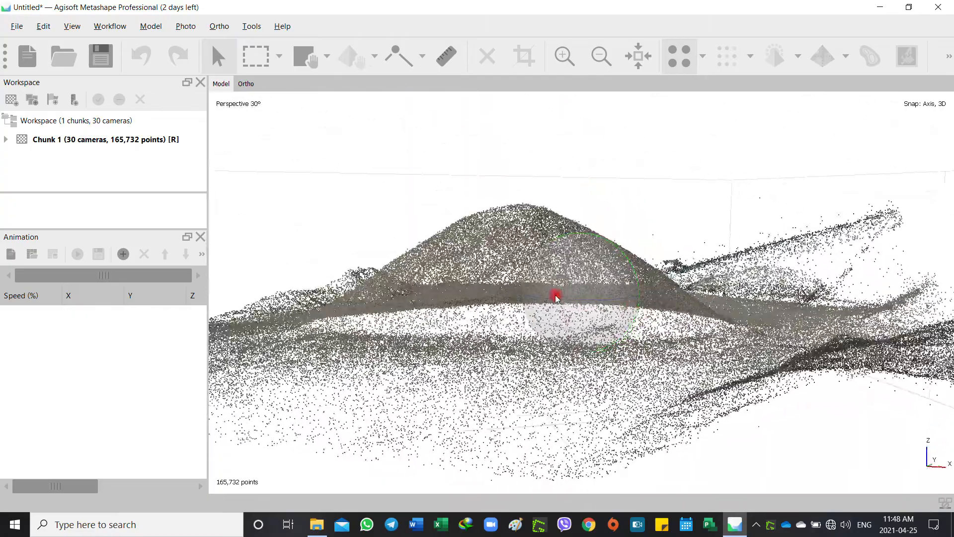
mouse_move(555, 301)
left_mouse_down()
mouse_move(604, 303)
mouse_move(493, 293)
mouse_move(586, 298)
mouse_move(564, 300)
mouse_move(571, 303)
mouse_move(569, 286)
mouse_move(573, 305)
mouse_move(575, 283)
mouse_move(565, 296)
mouse_move(608, 309)
mouse_move(500, 293)
mouse_move(598, 316)
mouse_move(558, 308)
left_mouse_up()
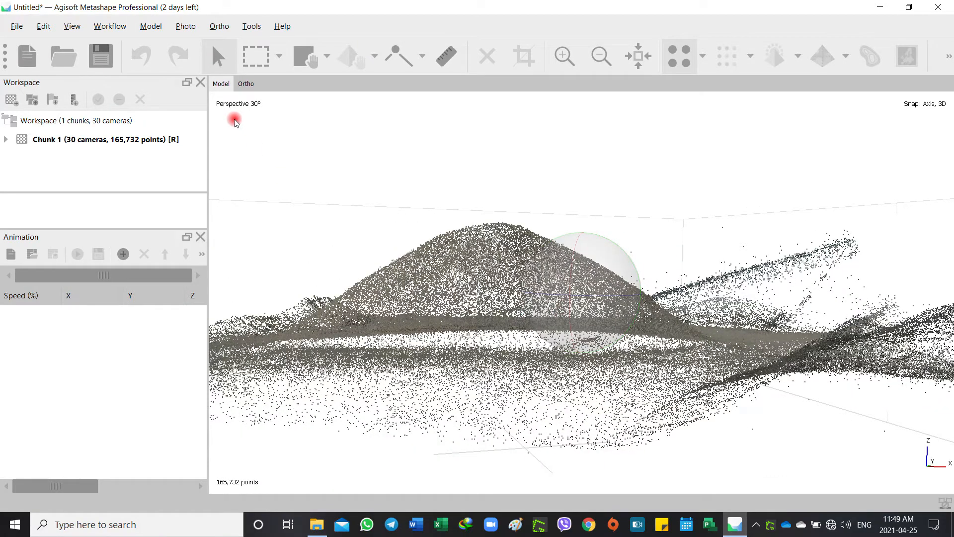
left_click(117, 26)
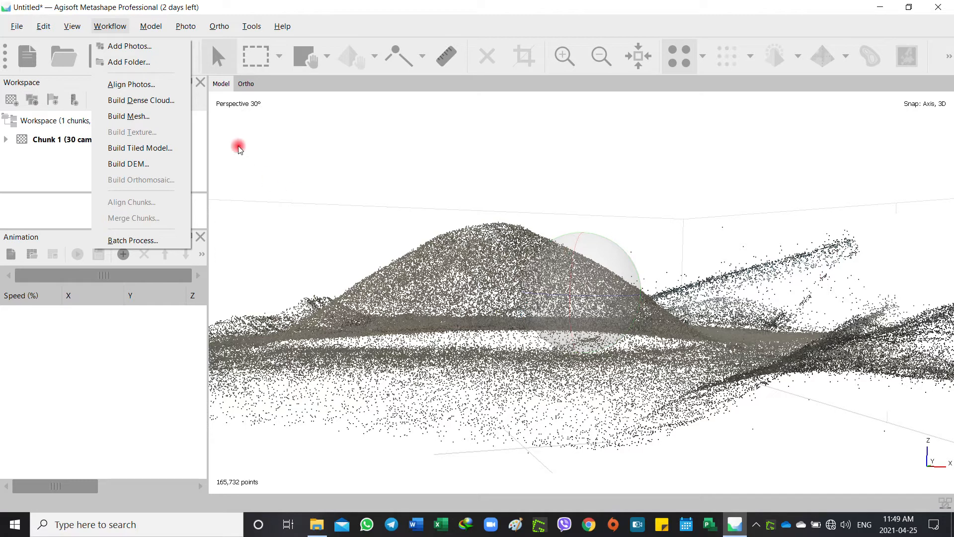
left_click(160, 101)
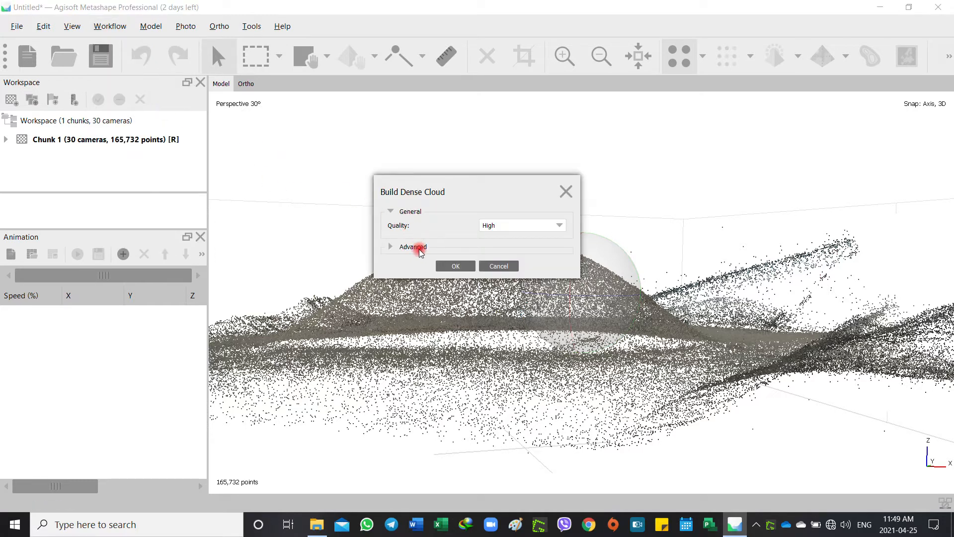
left_click(390, 246)
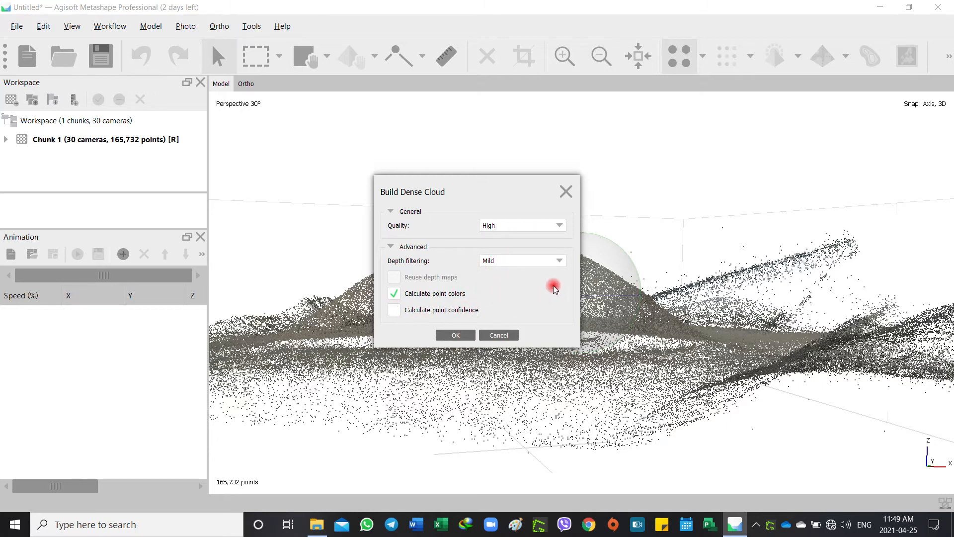
left_click(563, 263)
left_click(442, 336)
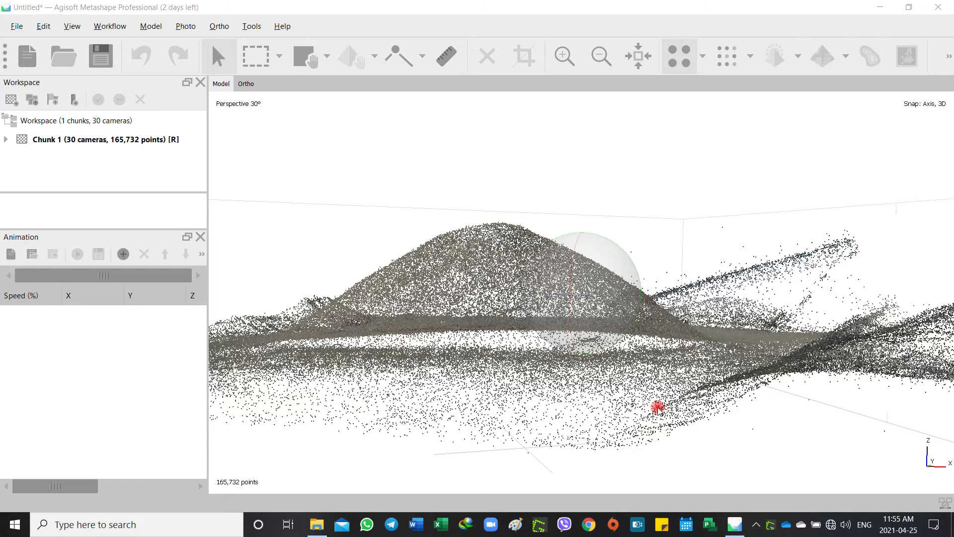
- Display the dense cloud, compare it with the sparse tie points, and examine the stockpile from several angles
left_click(728, 57)
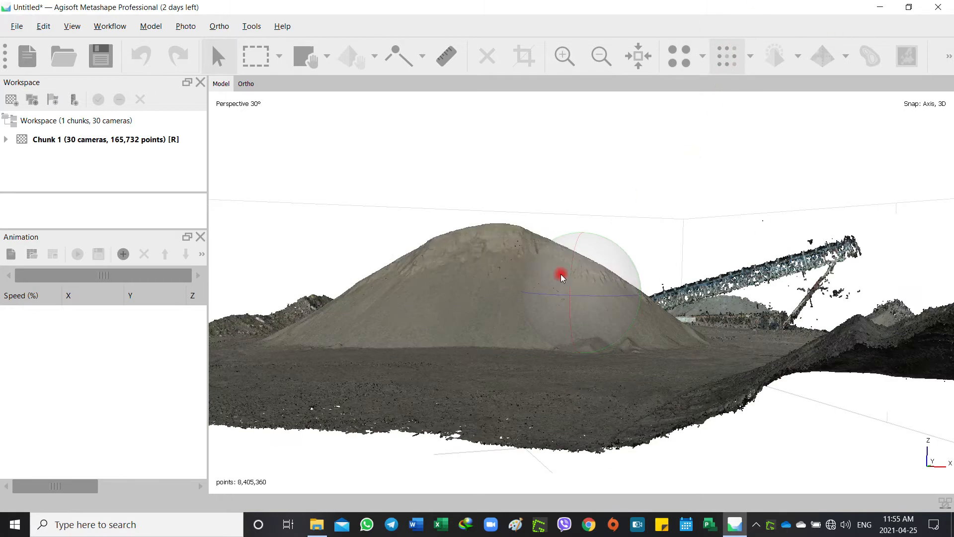
mouse_move(565, 291)
left_mouse_down()
mouse_move(551, 294)
mouse_move(573, 302)
mouse_move(569, 308)
left_mouse_up()
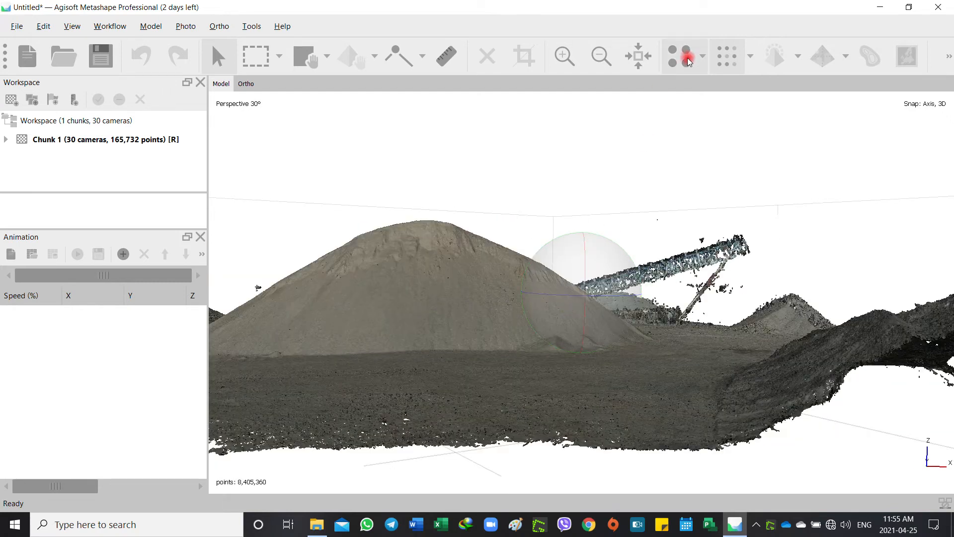
left_click(677, 57)
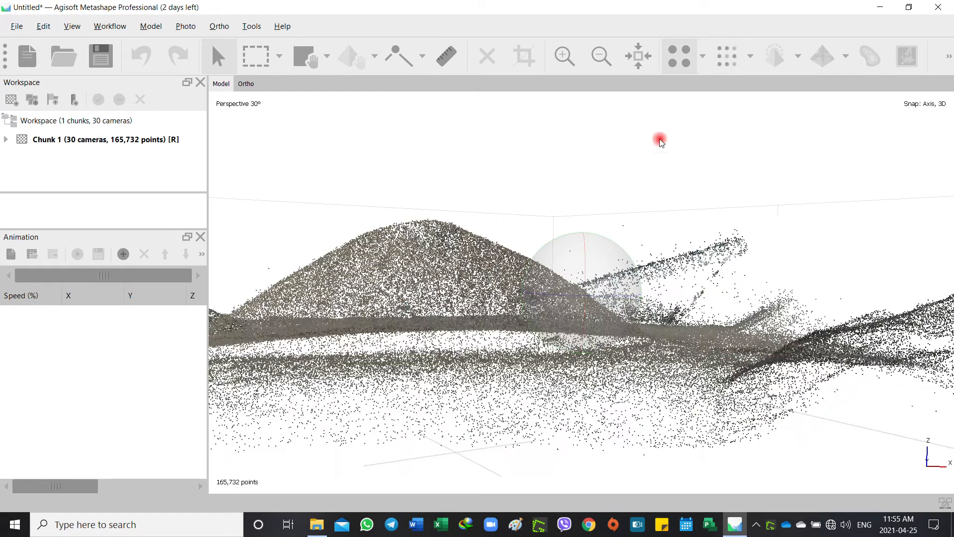
left_click(727, 54)
left_click(585, 268)
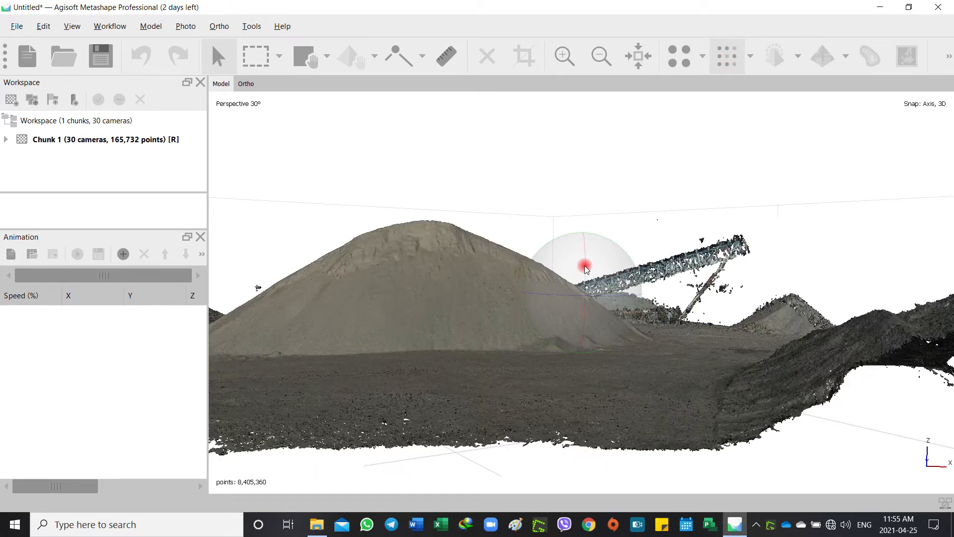
left_click_drag(585, 268, 635, 362)
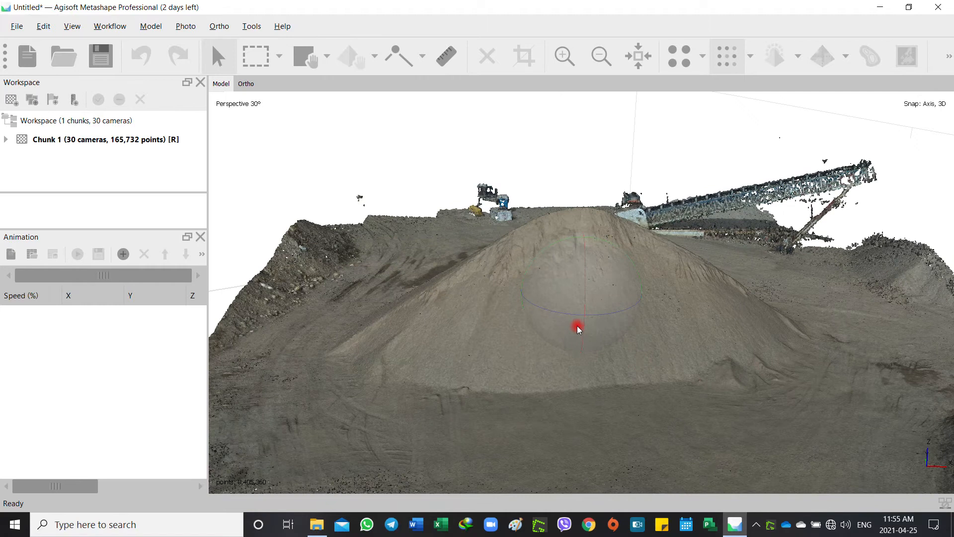
left_click_drag(563, 313, 492, 292)
left_click_drag(753, 383, 544, 320)
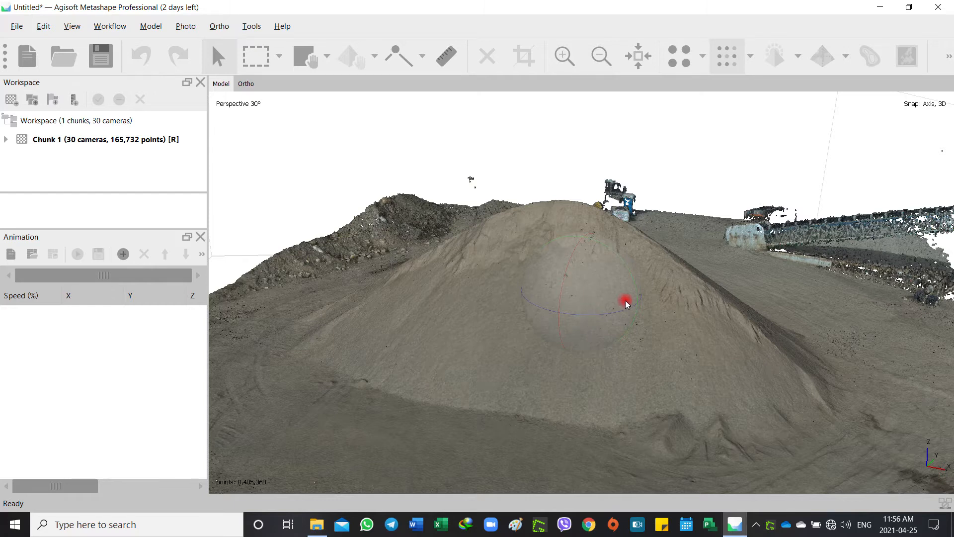
- Build a mesh from depth maps at High quality and High face count, with interpolation enabled, vertex colors calculated and depth maps reused
left_click(110, 26)
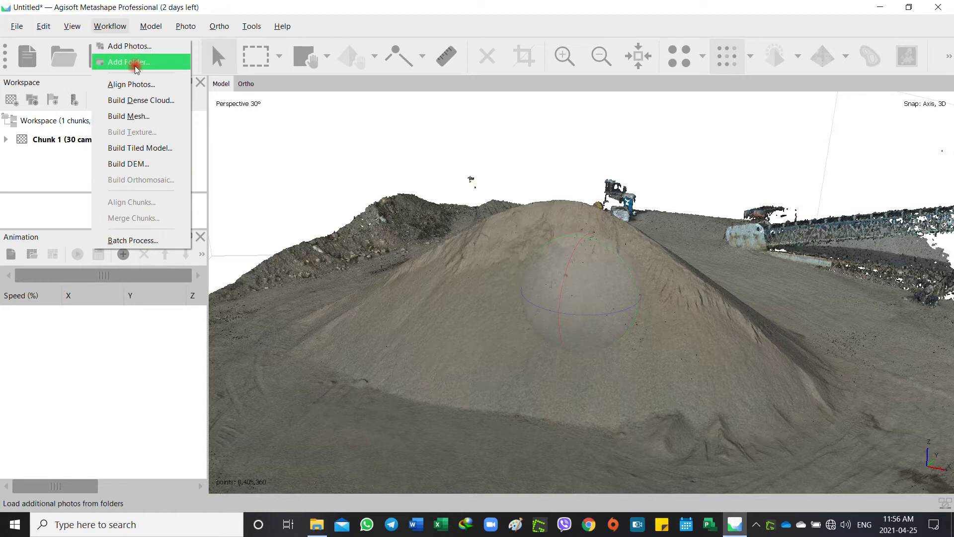
left_click(139, 115)
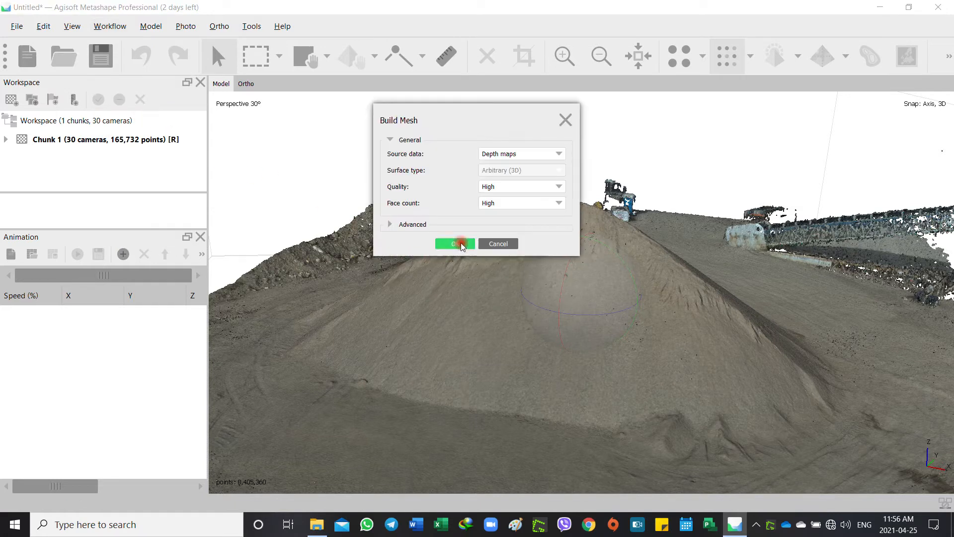
left_click(390, 225)
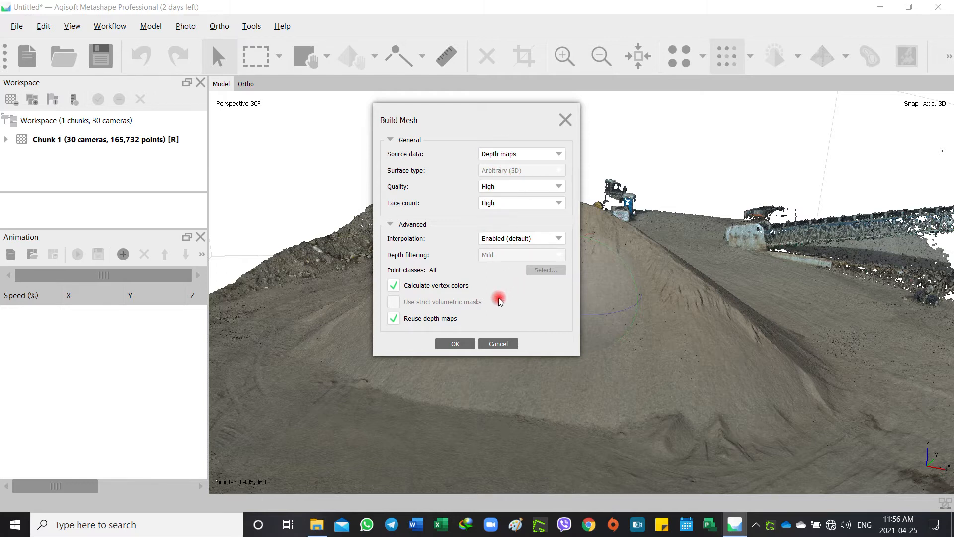
left_click(459, 344)
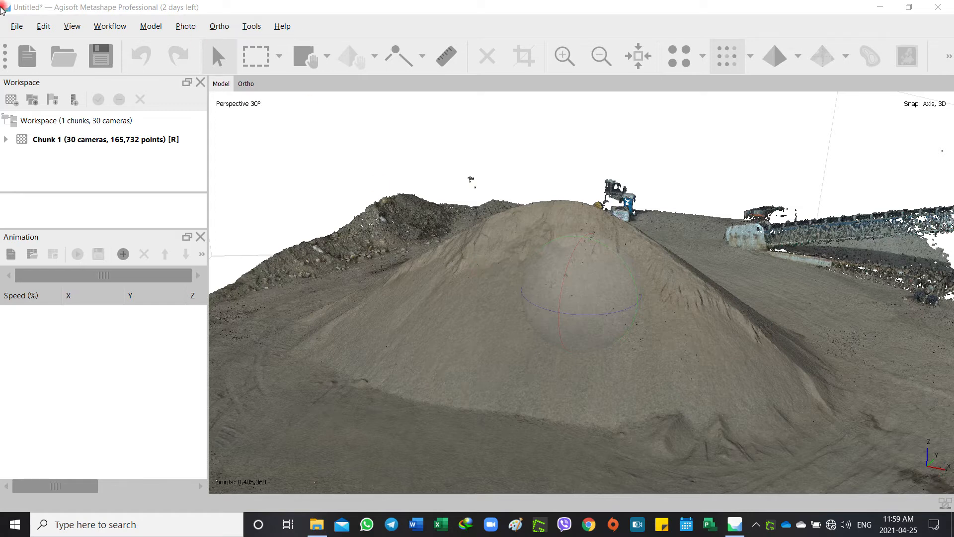
- Save the project as "for video" in the For Video folder on the Desktop, in Metashape Project (*.psx) format
left_click(19, 28)
mouse_move(44, 26)
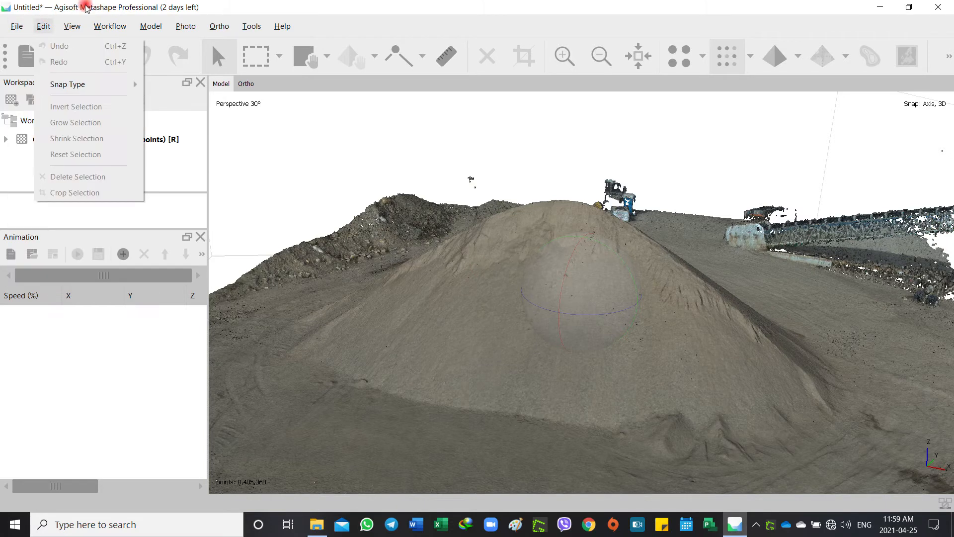
left_click(77, 16)
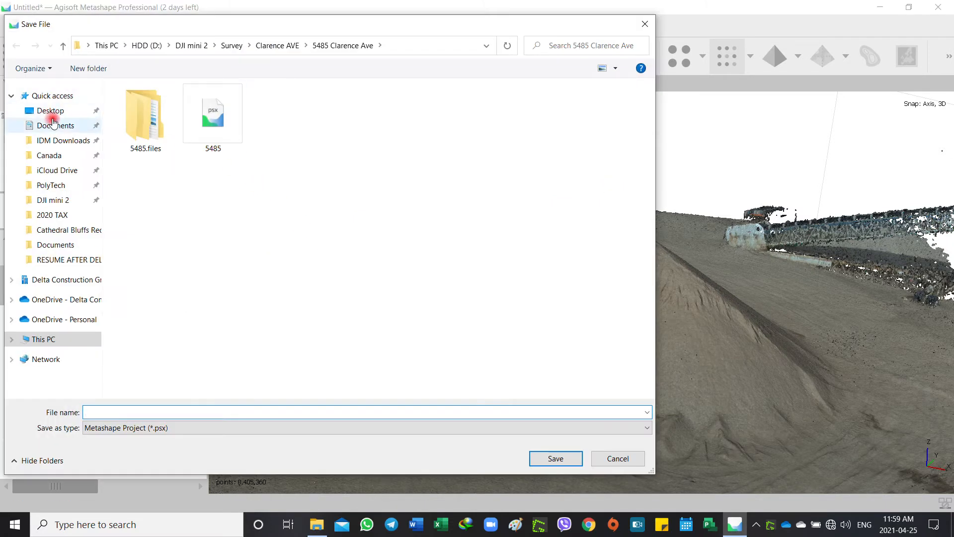
left_click(51, 111)
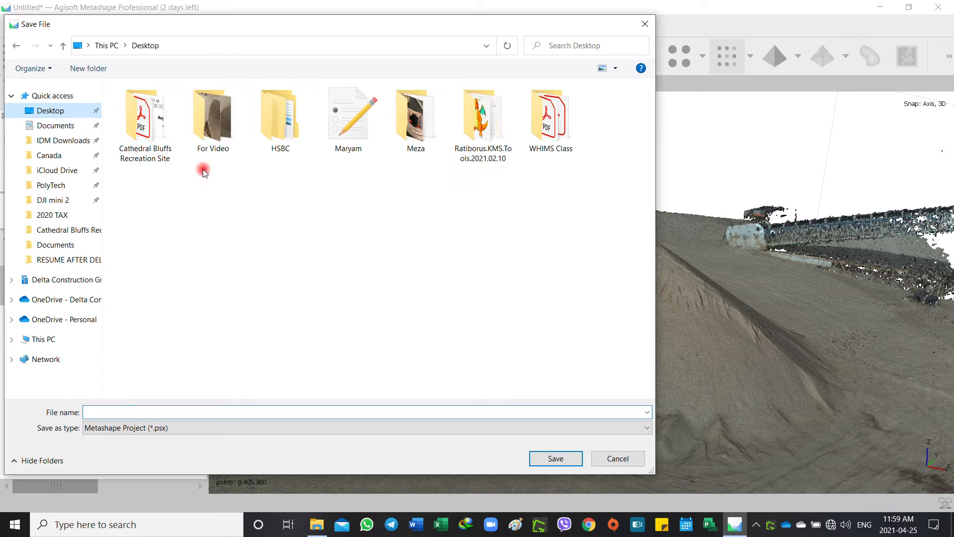
double_click(213, 119)
left_click(168, 414)
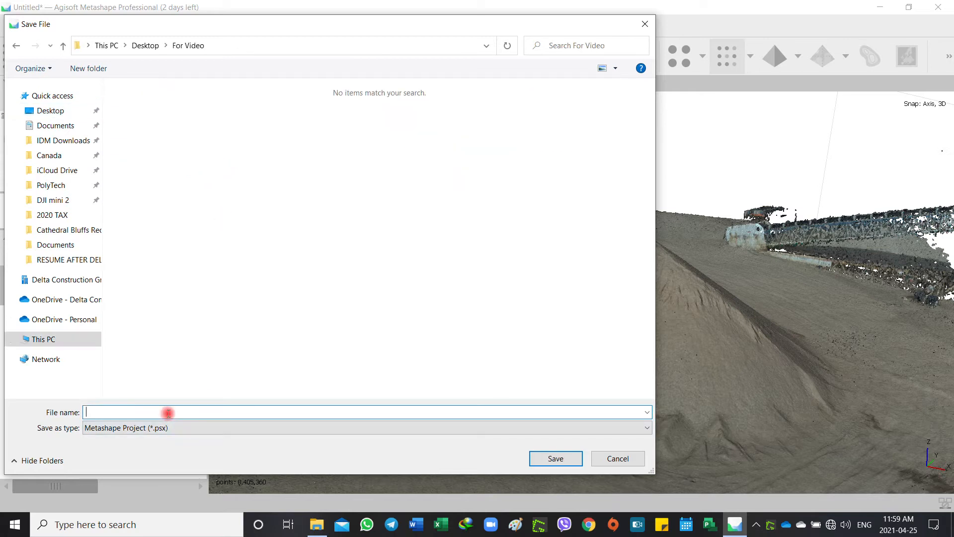
type("for video")
left_click(557, 461)
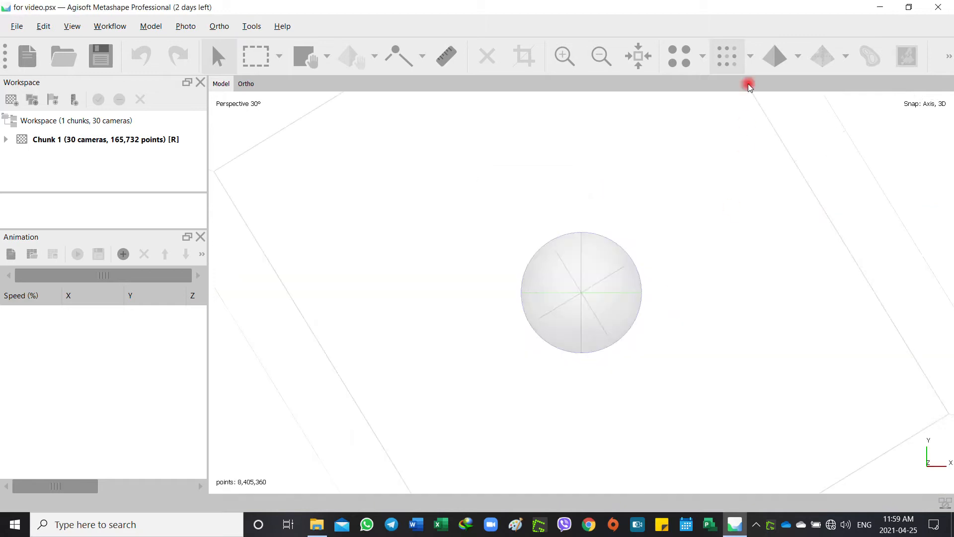
- Display the stockpile mesh in solid mode and compare it with the Model Confidence view
left_click(776, 56)
scroll(587, 347, "up", 5)
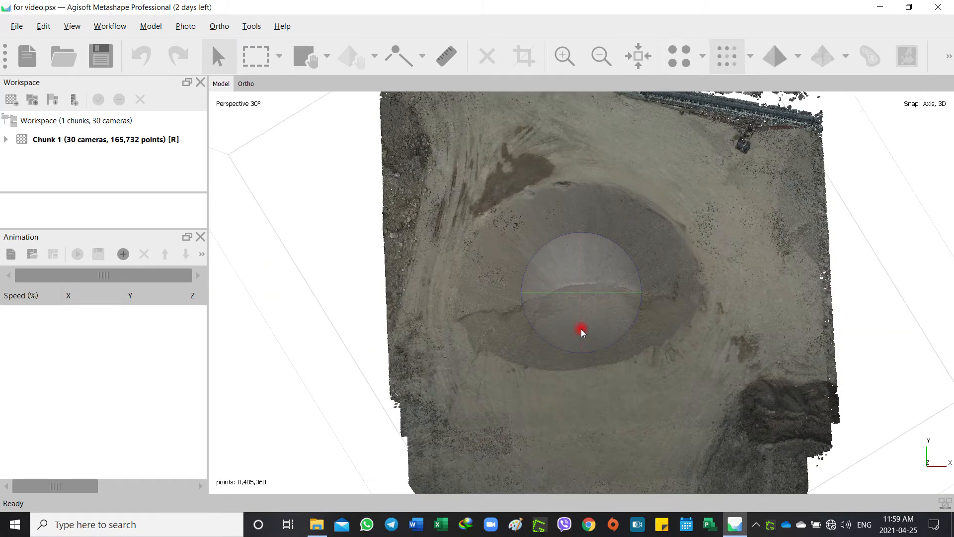
left_click_drag(580, 318, 580, 263)
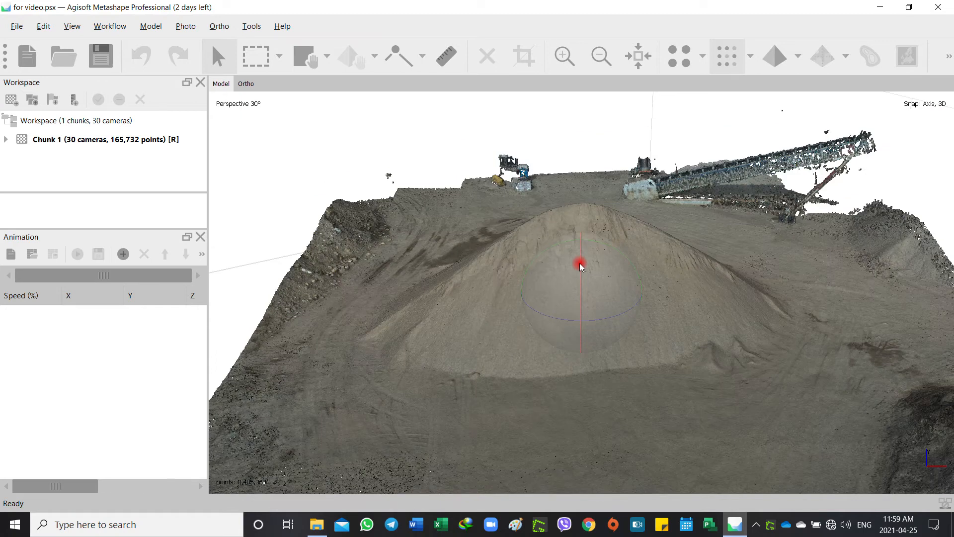
left_click(778, 56)
left_click(799, 57)
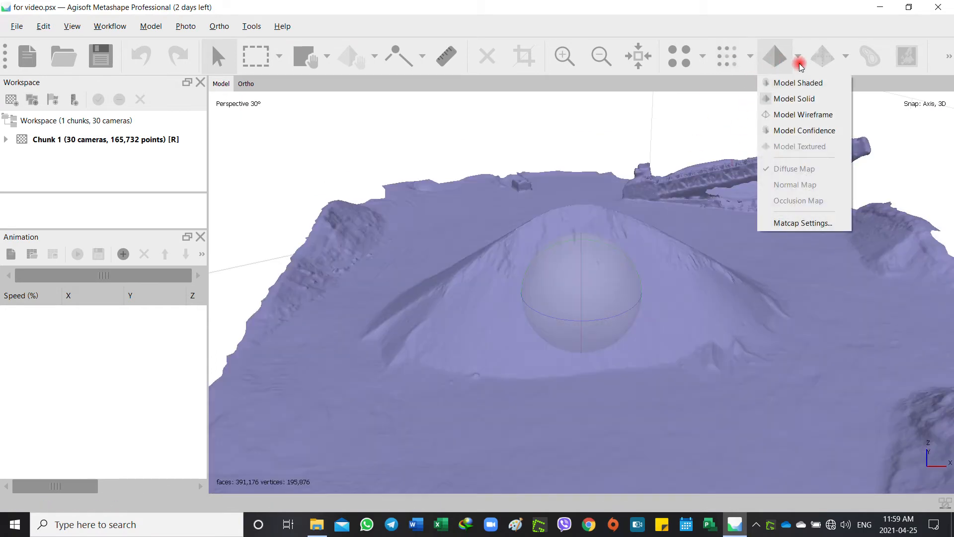
left_click(794, 130)
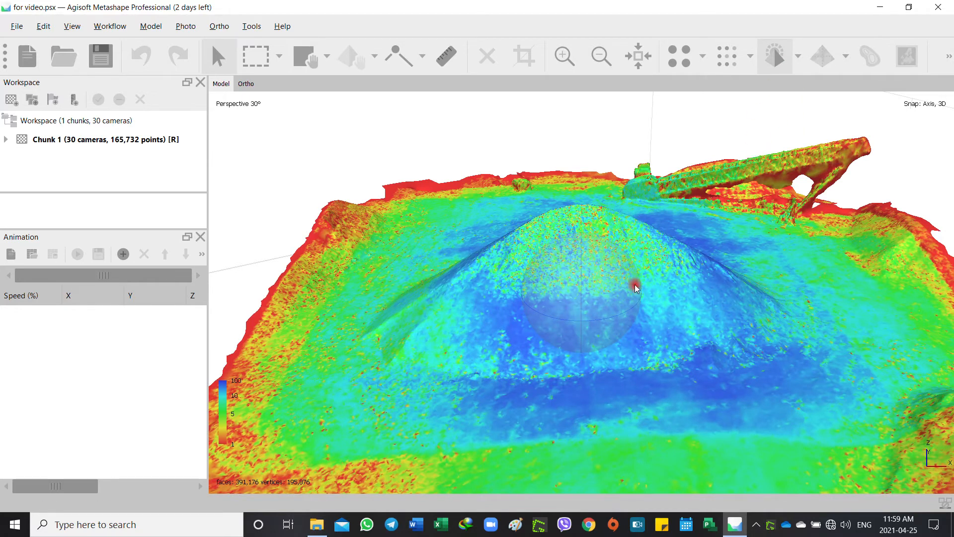
left_click(796, 58)
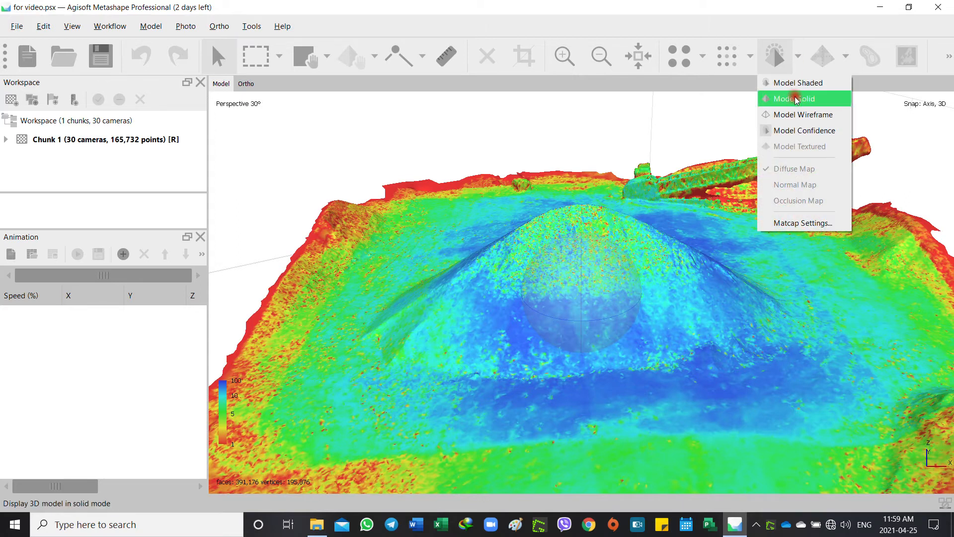
left_click(795, 102)
- Display the mesh in shaded mode and examine the stockpile and conveyor from several sides
left_click(801, 58)
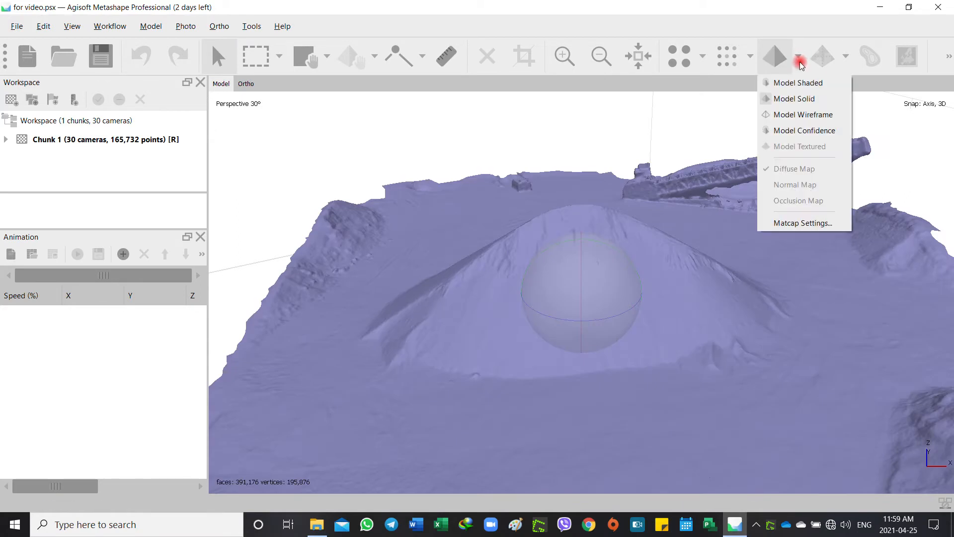
left_click(799, 83)
mouse_move(582, 268)
left_mouse_down()
mouse_move(625, 282)
mouse_move(560, 309)
mouse_move(420, 261)
left_mouse_up()
left_click_drag(606, 314, 432, 277)
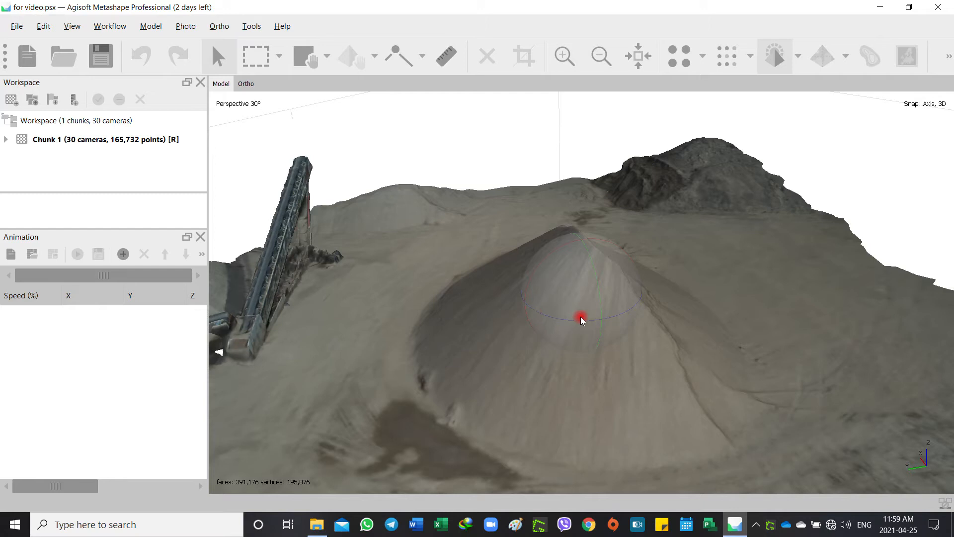
left_click_drag(581, 316, 519, 307)
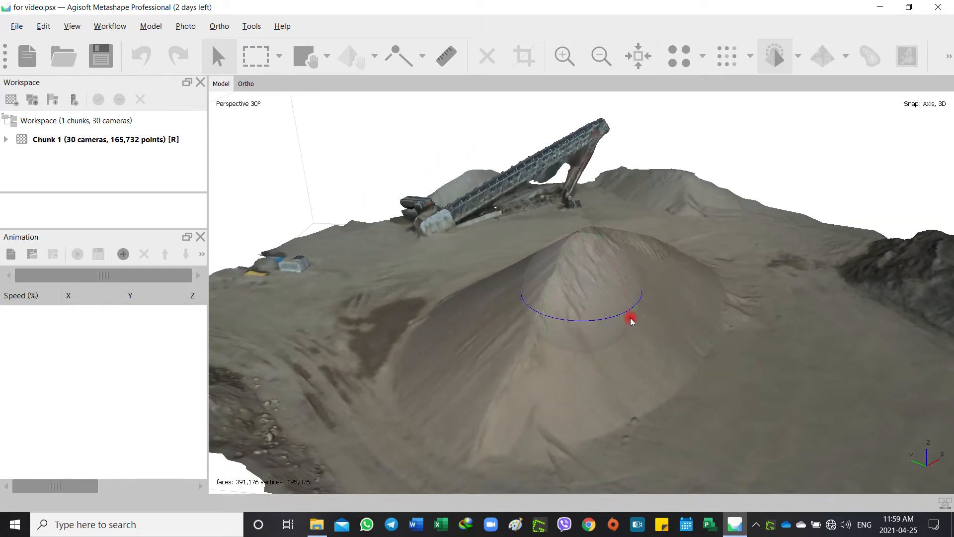
- Check the mesh in the confidence view, then examine its triangles up close in wireframe mode
left_click(775, 57)
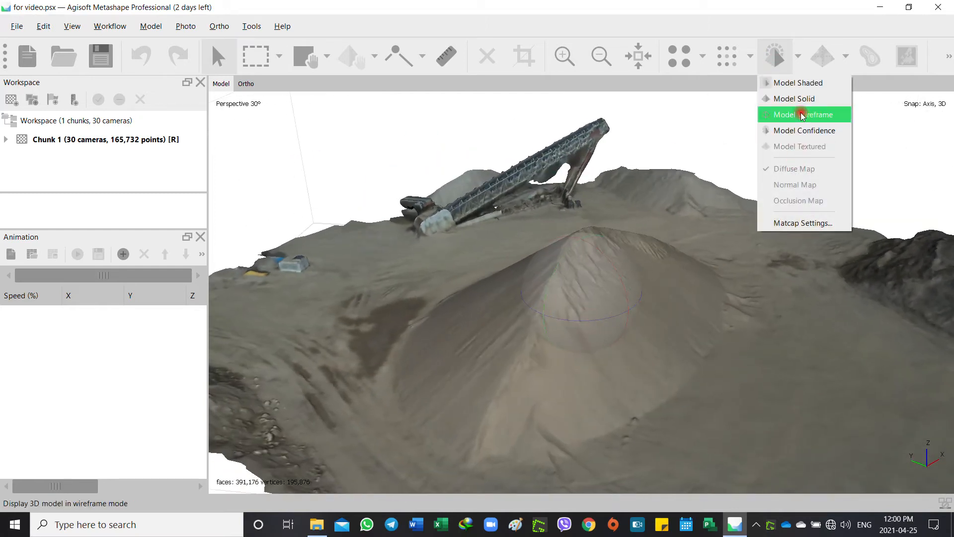
left_click(793, 131)
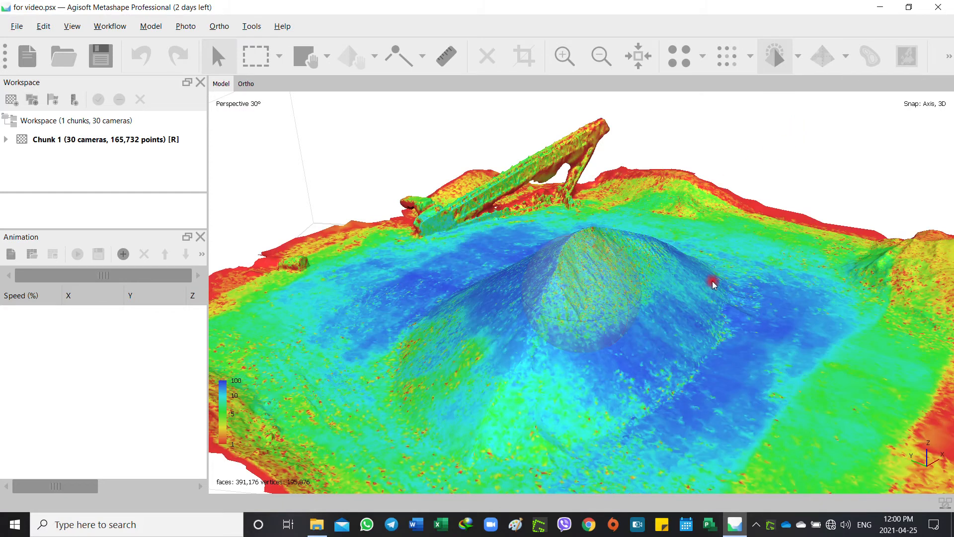
left_click(795, 56)
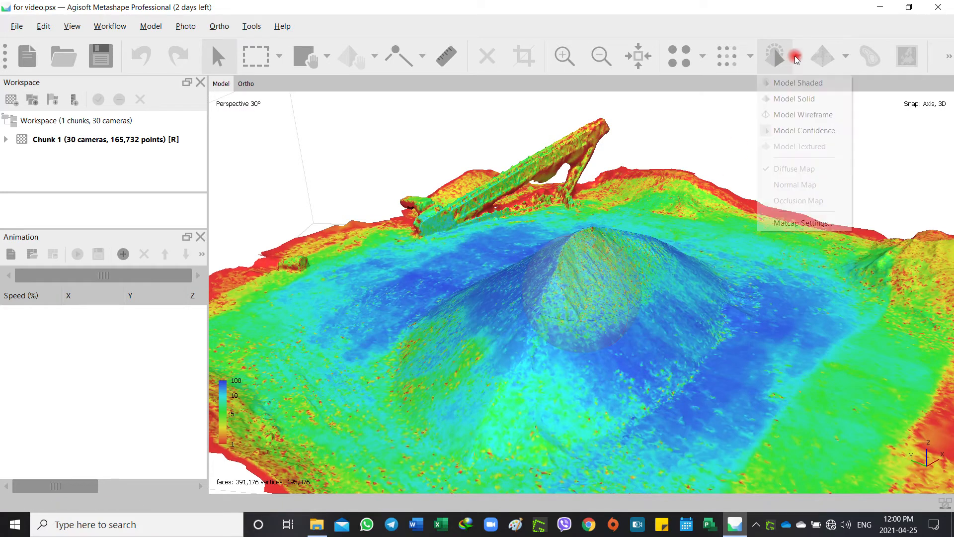
left_click(801, 115)
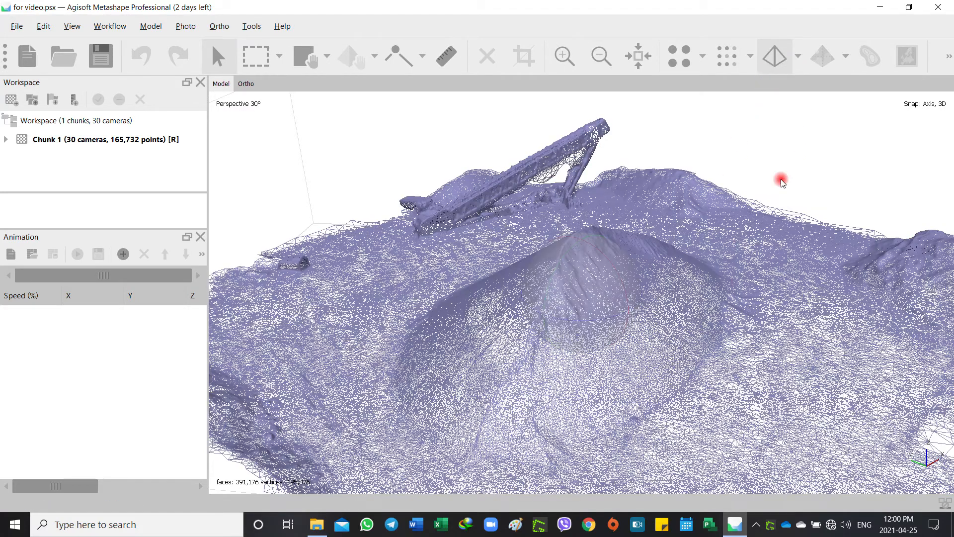
scroll(622, 377, "up", 5)
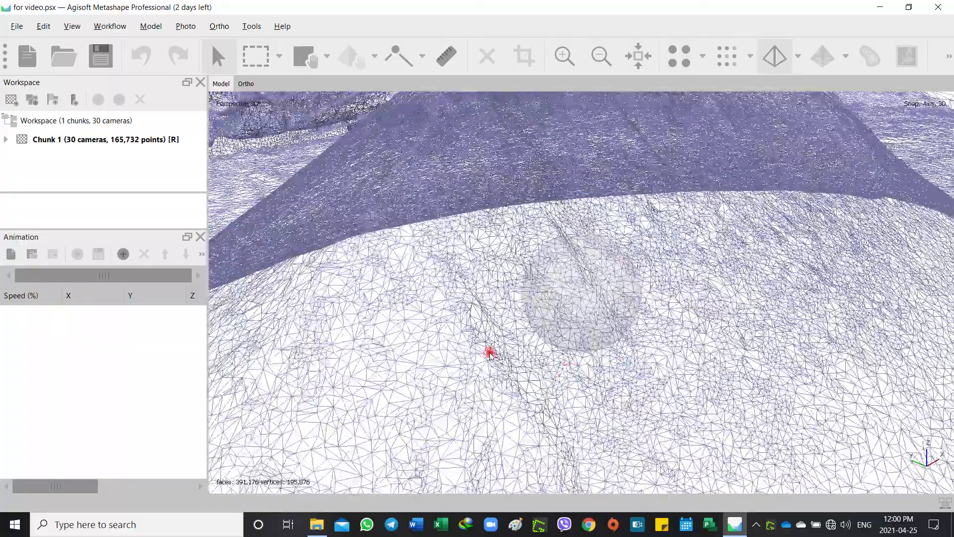
scroll(415, 309, "down", 4)
scroll(495, 302, "down", 4)
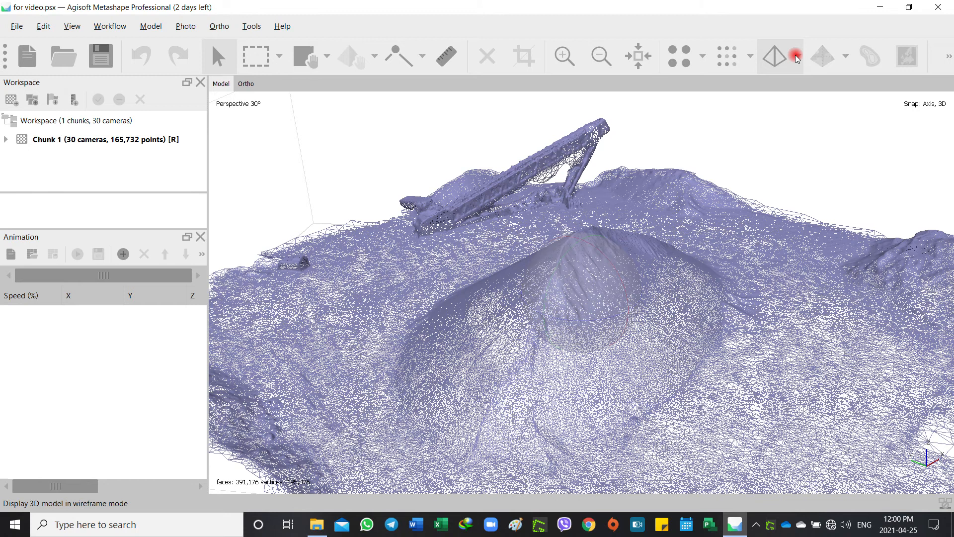
scroll(750, 171, "down", 5)
- Return the mesh to shaded display and inspect the stockpile's slopes from another side
left_click(796, 58)
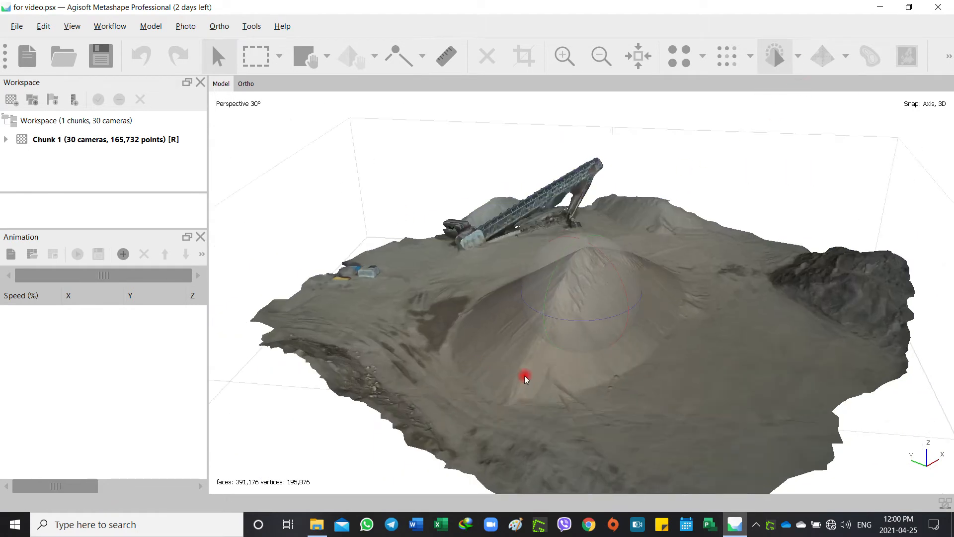
scroll(531, 366, "up", 5)
left_click_drag(603, 317, 431, 272)
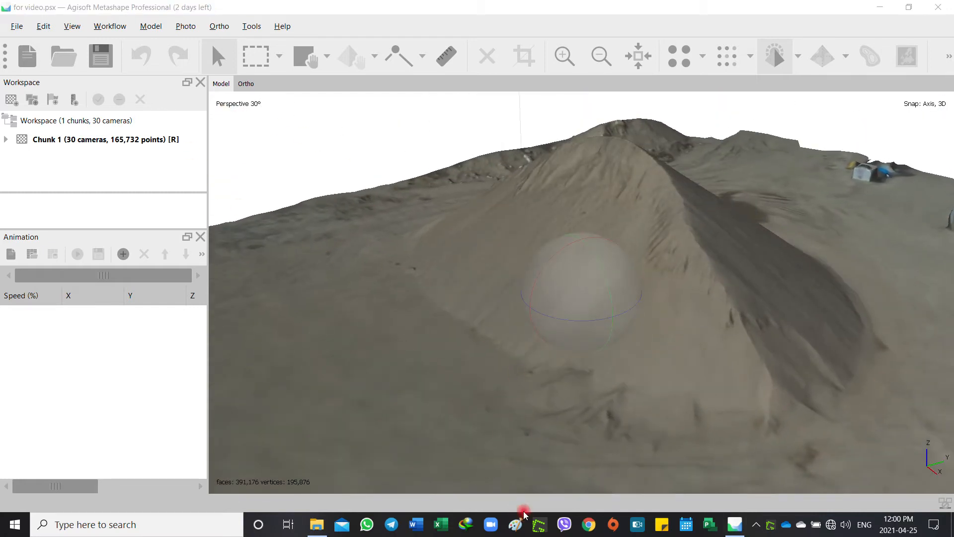
- Build a diffuse map texture from the images with Generic mapping, Mosaic blending and texture size/count 4096 x 1
left_click(106, 26)
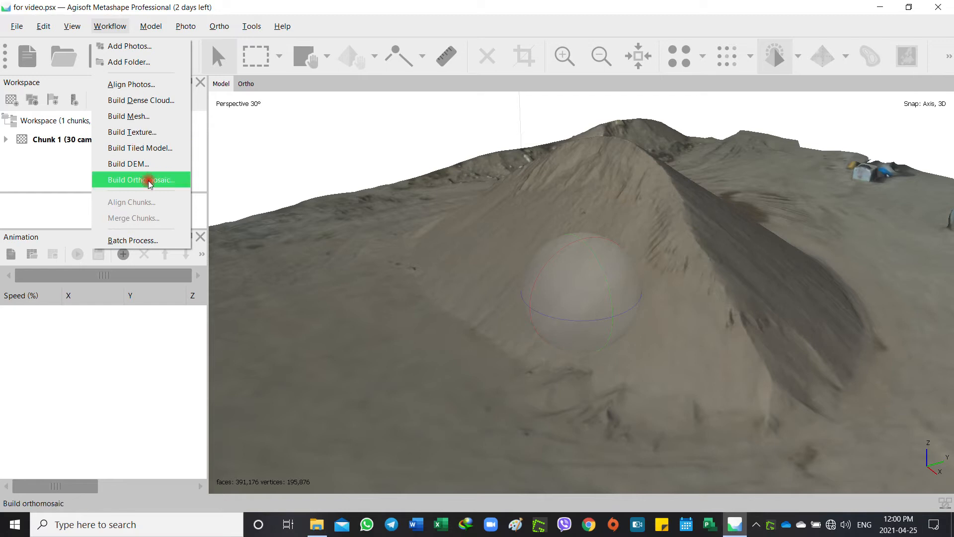
left_click(142, 133)
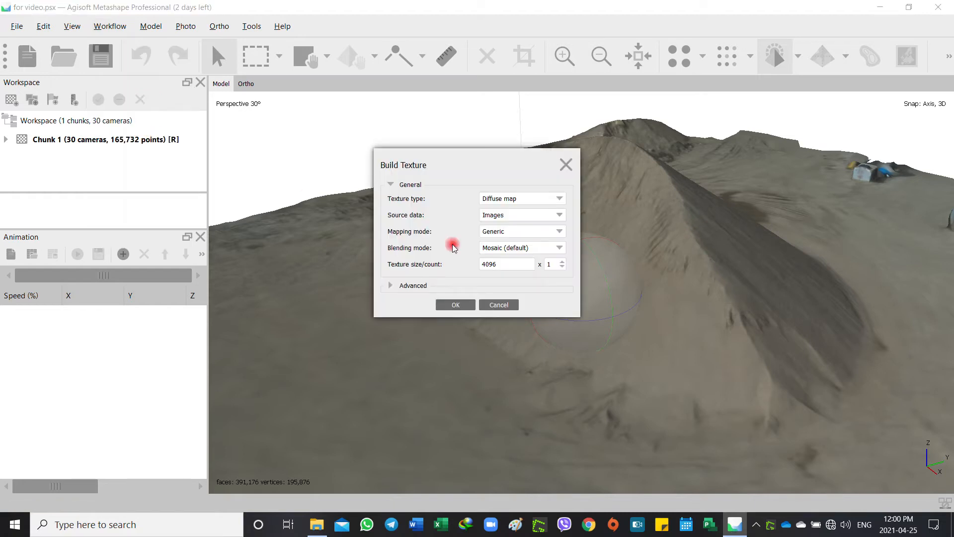
left_click(456, 304)
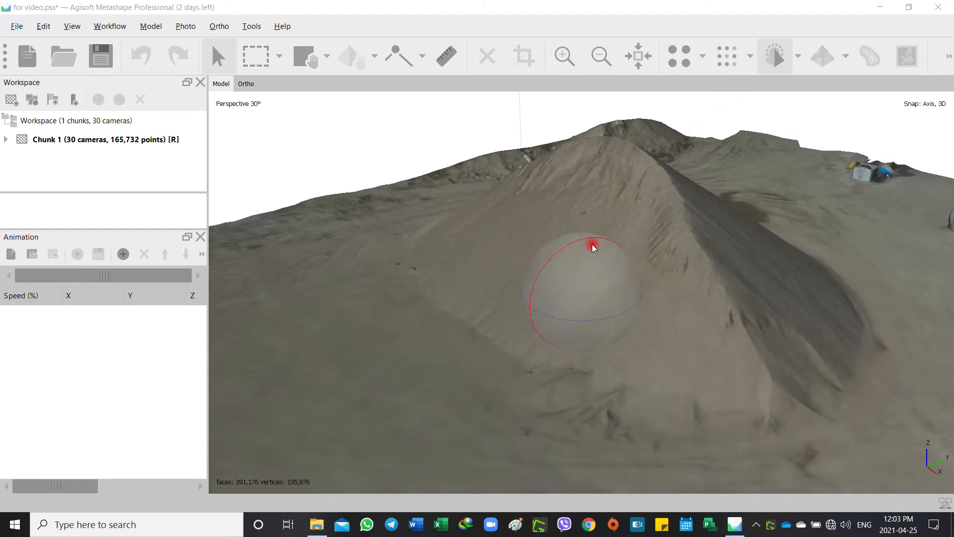
- Display the model with its texture and examine the stockpile from another side
left_click(796, 57)
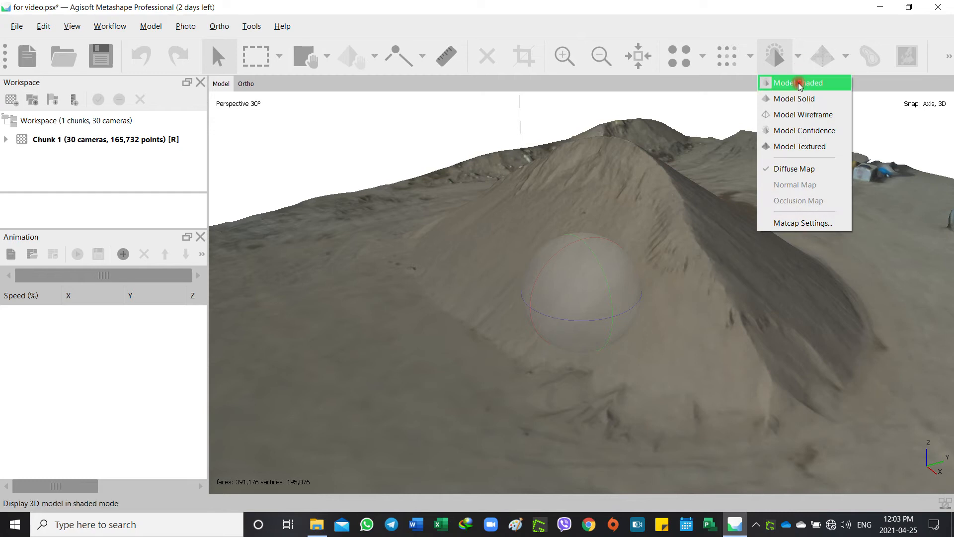
left_click(807, 147)
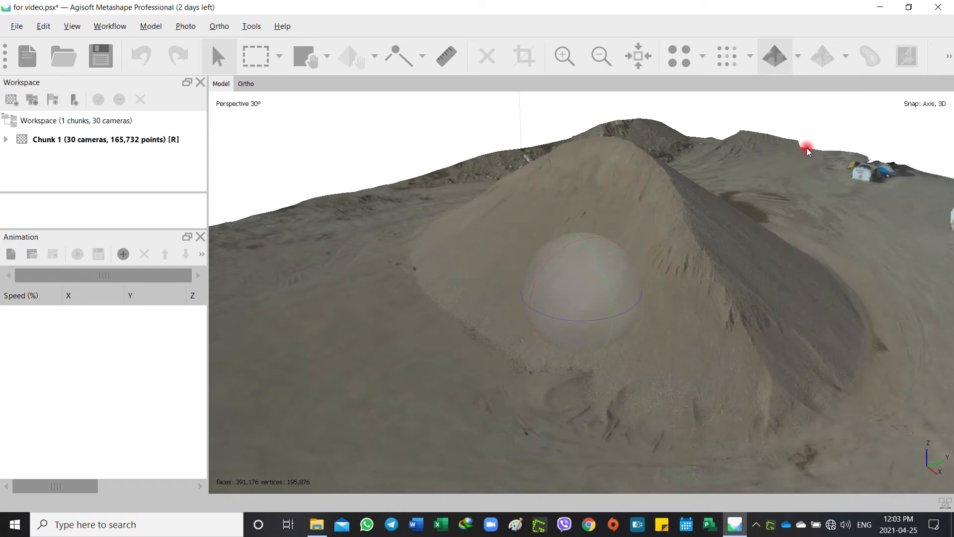
scroll(726, 402, "up", 4)
left_click_drag(741, 385, 518, 302)
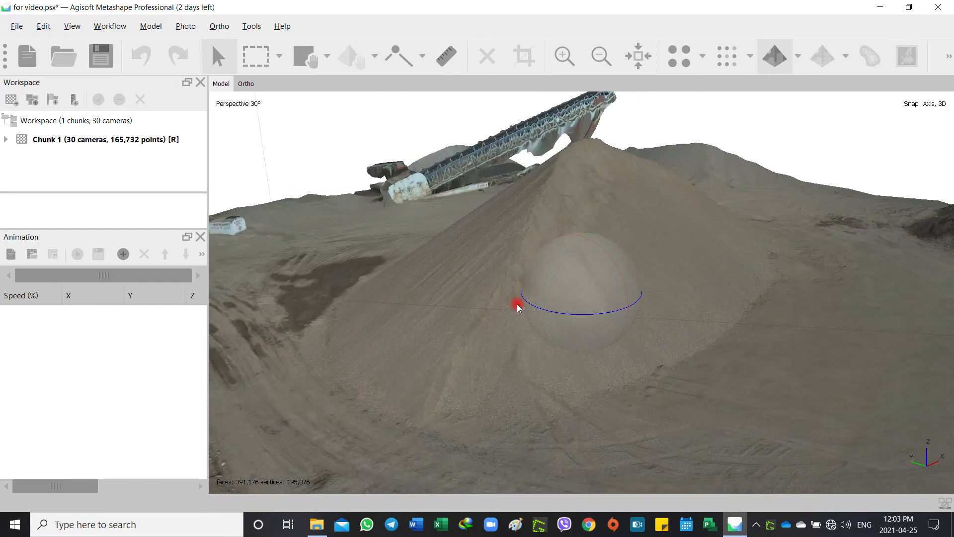
- Compare the shaded display with the textured one, and inspect the texture detail on the stockpile's slopes up close
left_click(795, 63)
left_click(791, 84)
mouse_move(621, 240)
left_mouse_down()
mouse_move(538, 243)
mouse_move(582, 244)
mouse_move(653, 220)
left_mouse_up()
left_click(797, 63)
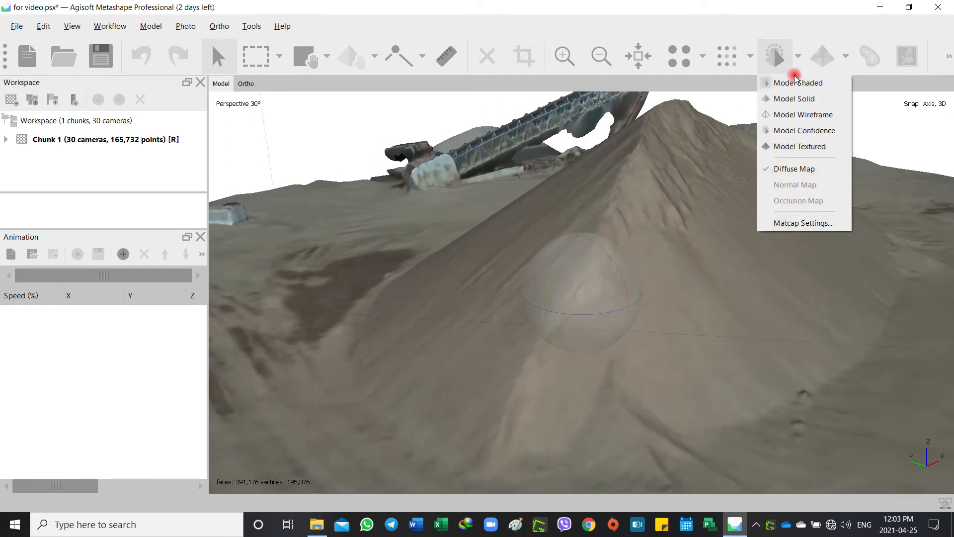
left_click(800, 147)
scroll(589, 294, "up", 3)
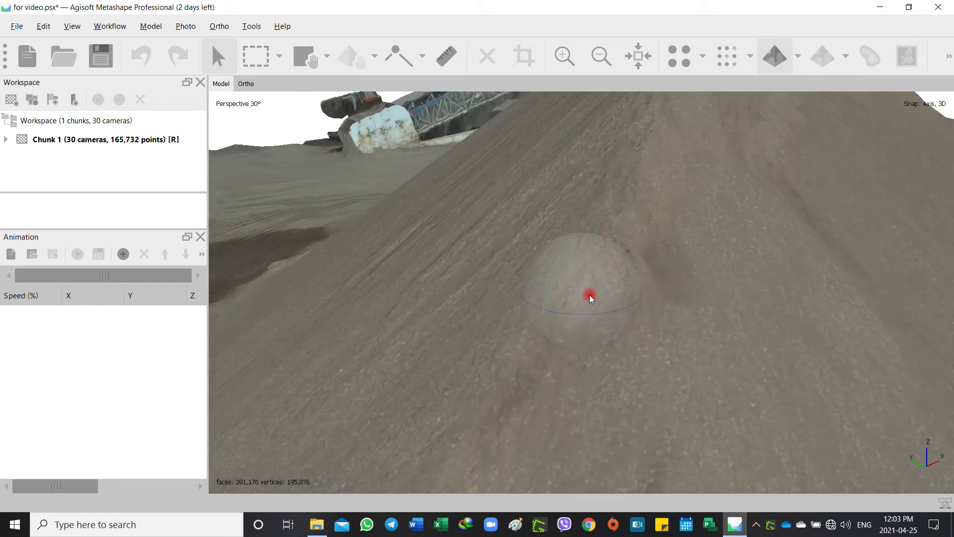
mouse_move(570, 315)
left_mouse_down()
mouse_move(626, 320)
mouse_move(422, 302)
mouse_move(684, 321)
mouse_move(577, 323)
left_mouse_up()
scroll(588, 305, "down", 3)
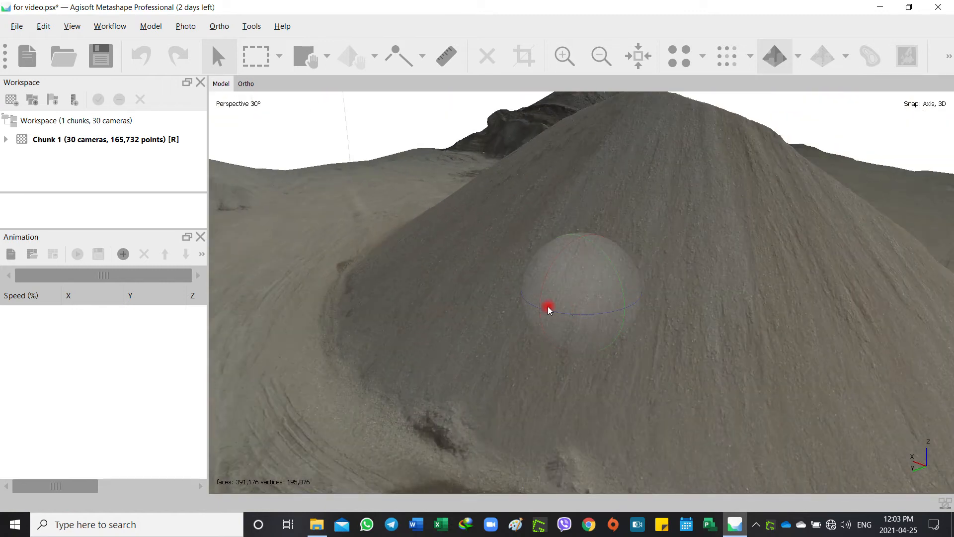
middle_click_drag(497, 299, 521, 215)
left_click_drag(521, 216, 541, 264)
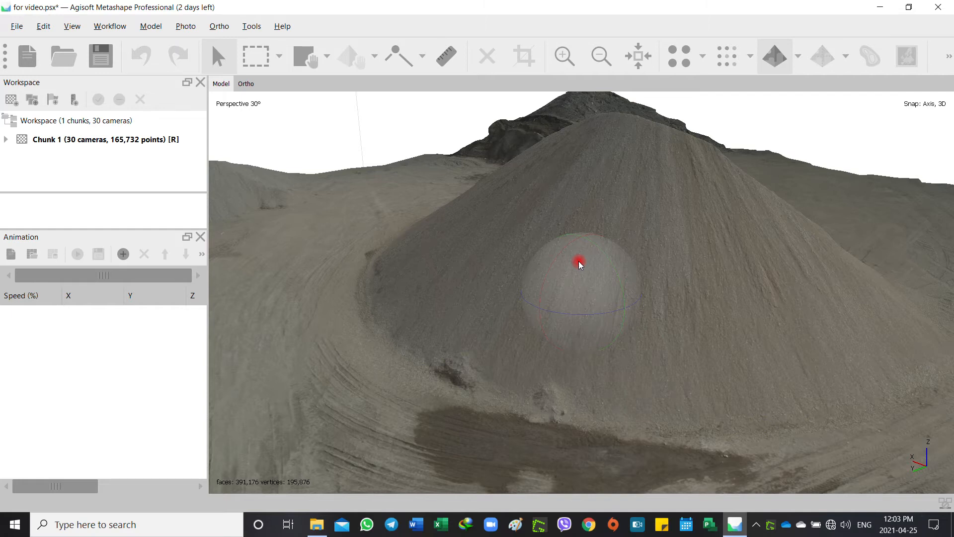
- View the textured model from directly above and center the whole stockpile in the view
key("KP_7")
scroll(672, 312, "down", 3)
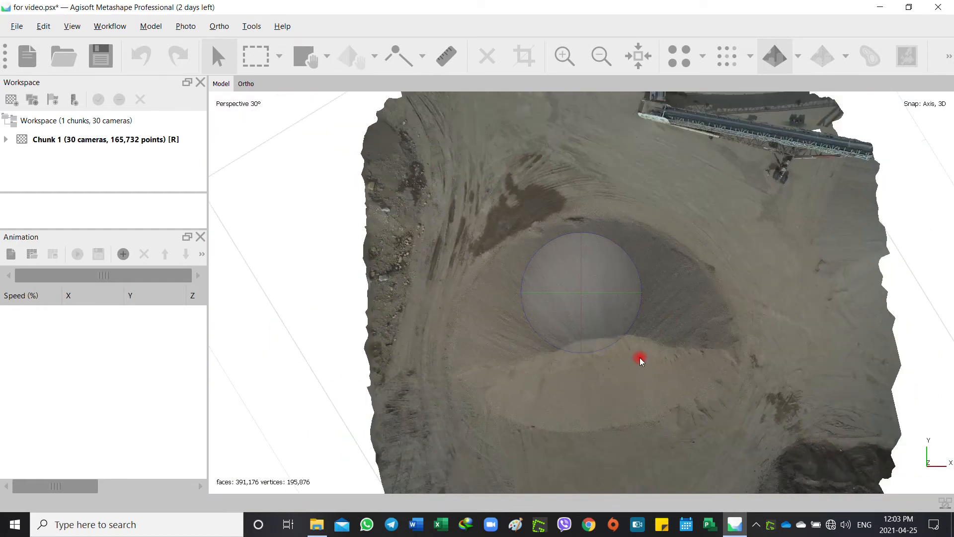
scroll(625, 336, "up", 3)
scroll(619, 383, "up", 1)
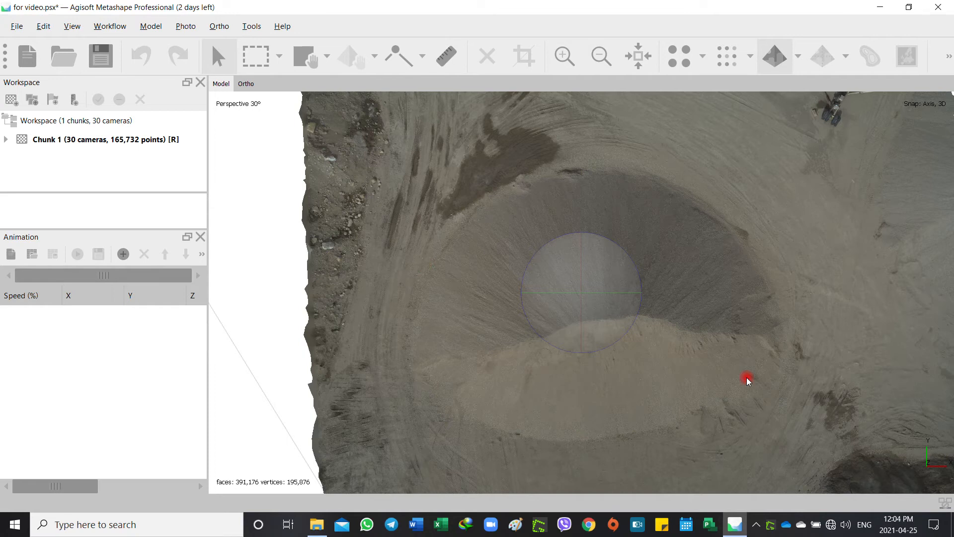
left_click_drag(612, 349, 582, 272)
key("7")
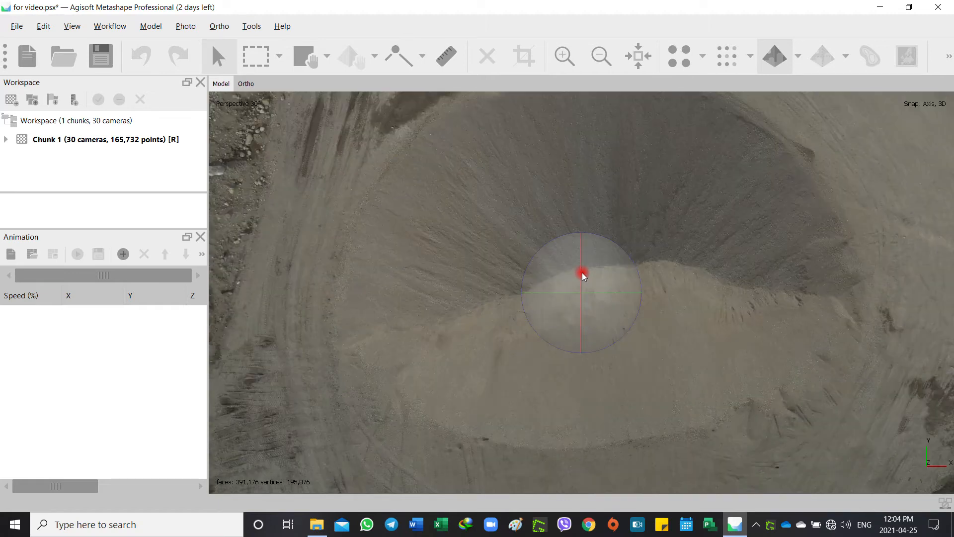
scroll(582, 273, "down", 3)
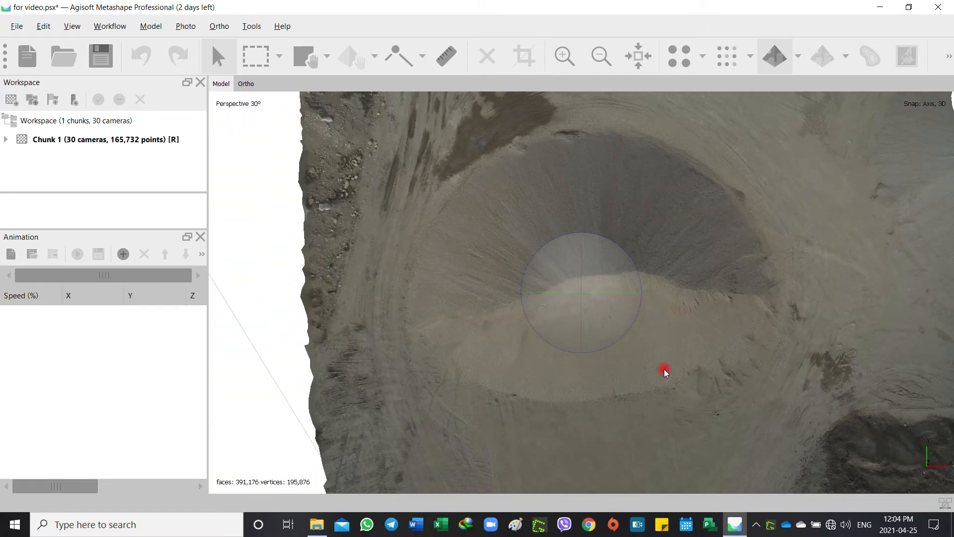
- Save the project and inspect the conveyor and the stockpile in the textured model up close and from the side
scroll(673, 265, "down", 2)
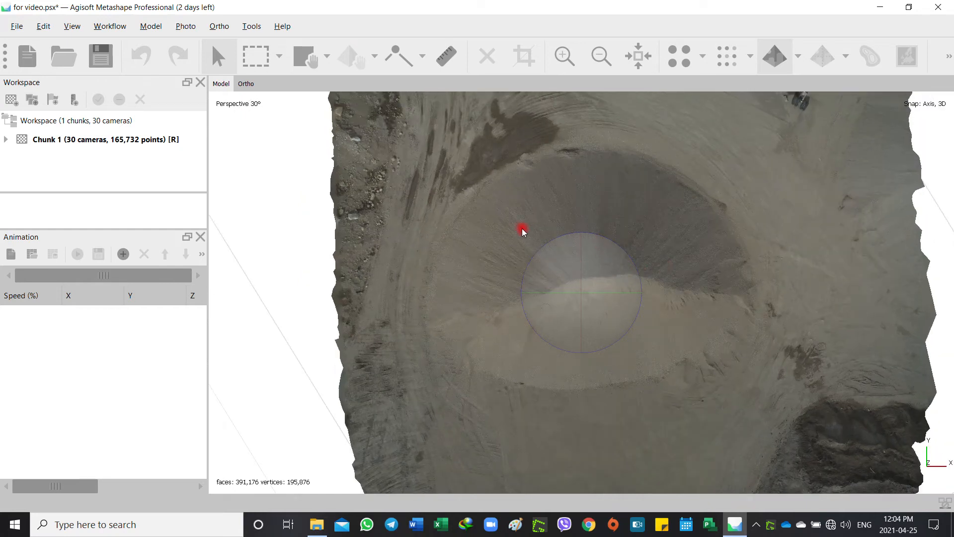
left_click(101, 52)
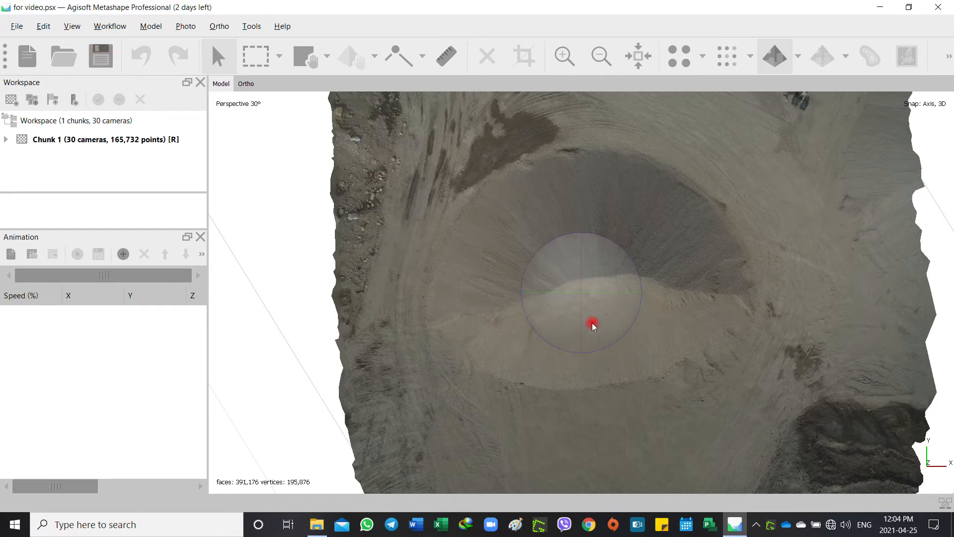
left_click_drag(708, 224, 777, 213)
middle_click_drag(777, 213, 719, 256)
scroll(744, 176, "up", 4)
middle_click_drag(744, 176, 665, 239)
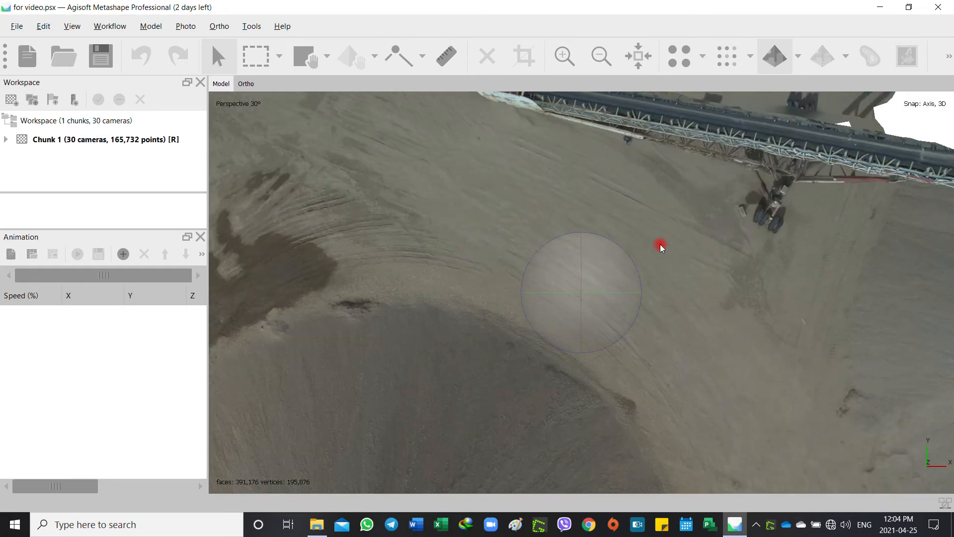
left_click_drag(584, 322, 668, 214)
right_click_drag(667, 211, 597, 228)
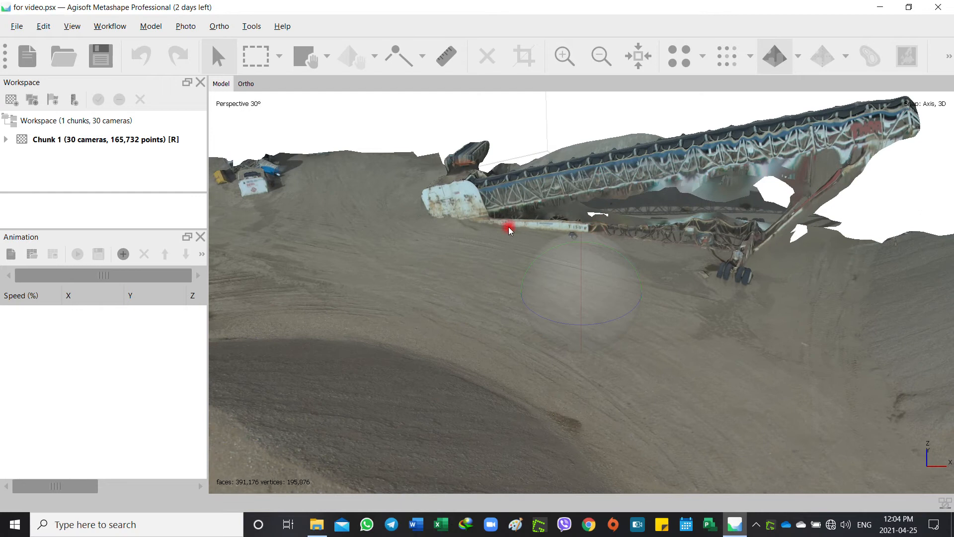
left_click_drag(386, 212, 526, 204)
- Build a tiled model of the chunk with the preset settings and minimize the processing window
left_click(109, 26)
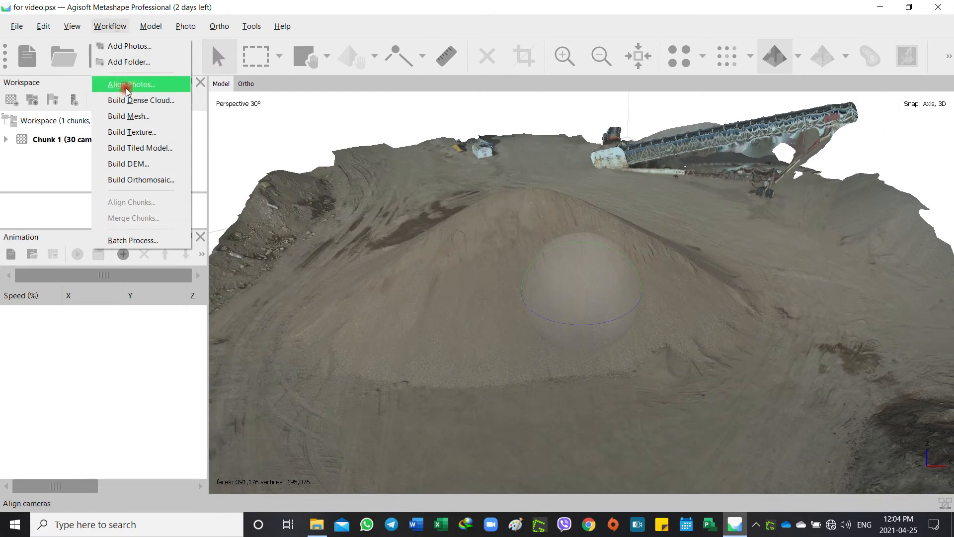
left_click(139, 149)
left_click(456, 282)
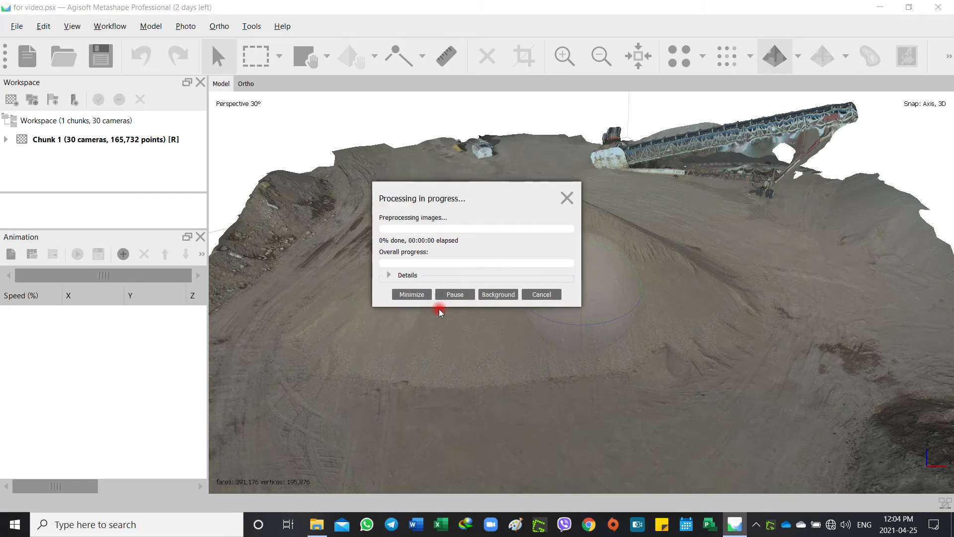
left_click(411, 295)
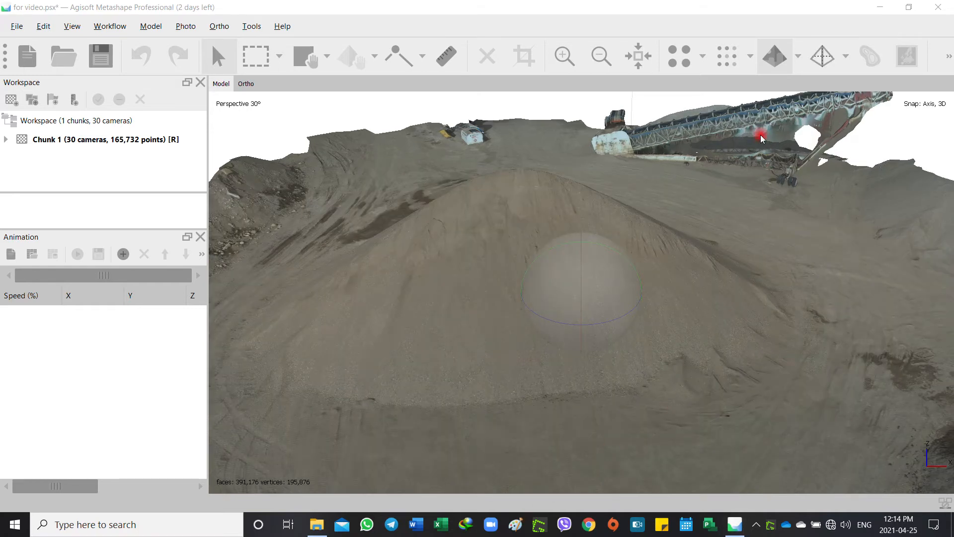
- Display the tiled model and compare its wireframe, solid and textured modes, leaving it in textured mode
left_click(823, 59)
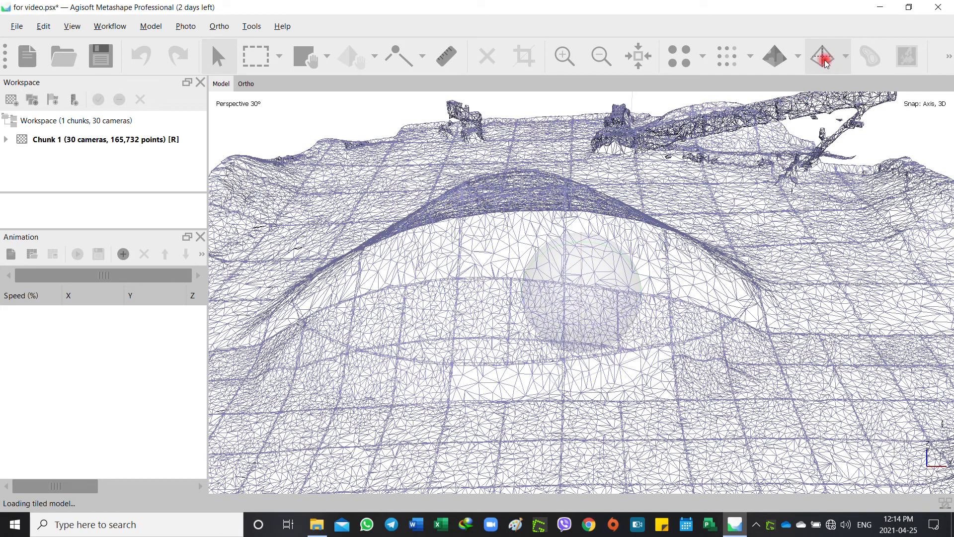
left_click(843, 57)
left_click(845, 82)
left_click_drag(478, 228, 582, 260)
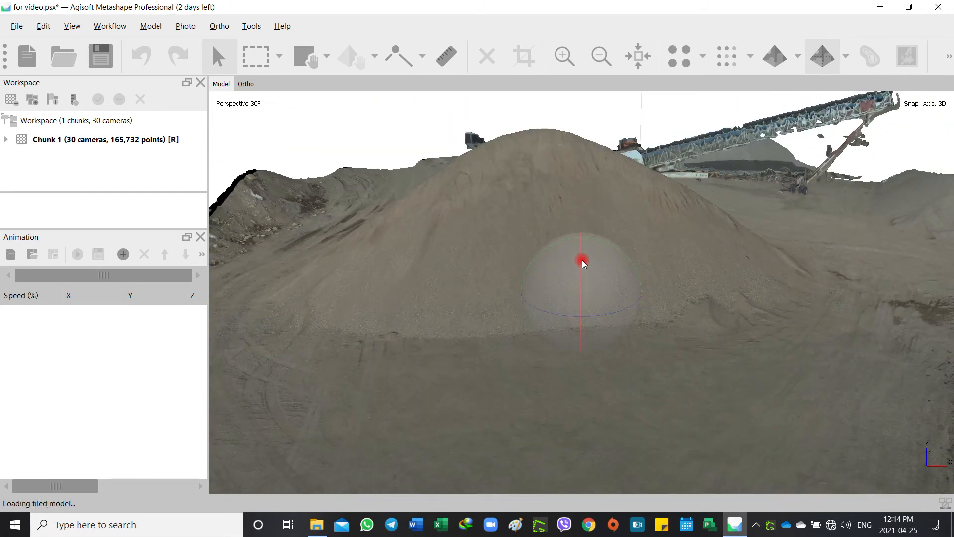
left_click(847, 68)
left_click(839, 98)
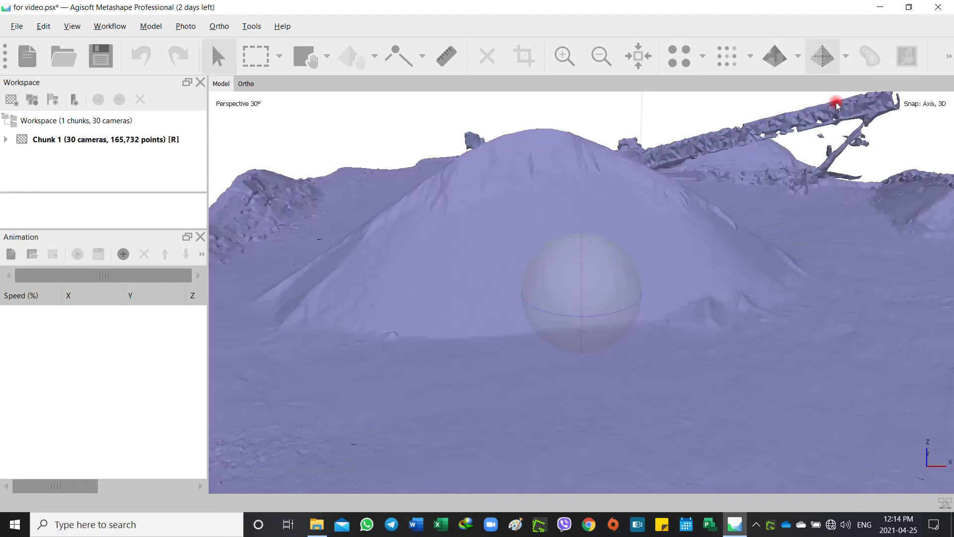
left_click(847, 58)
left_click(845, 112)
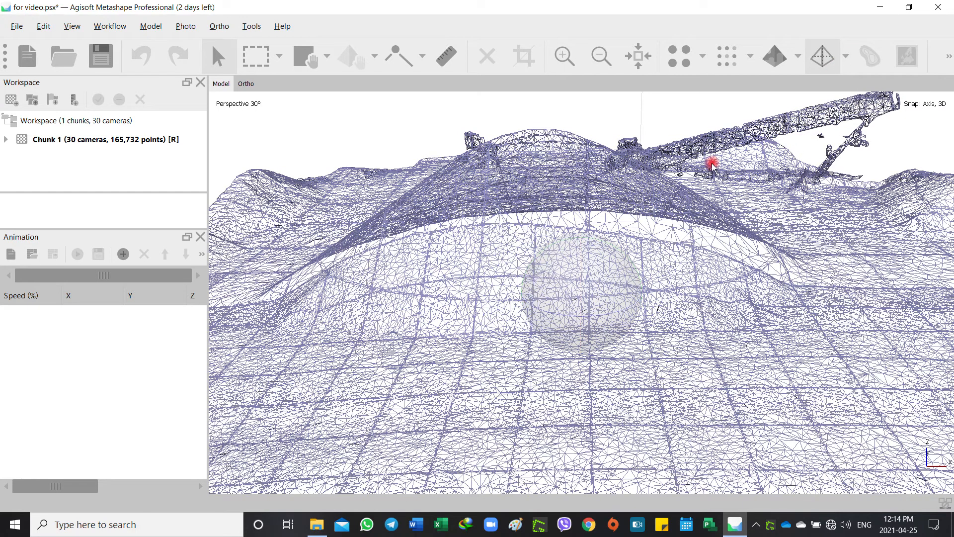
left_click(845, 58)
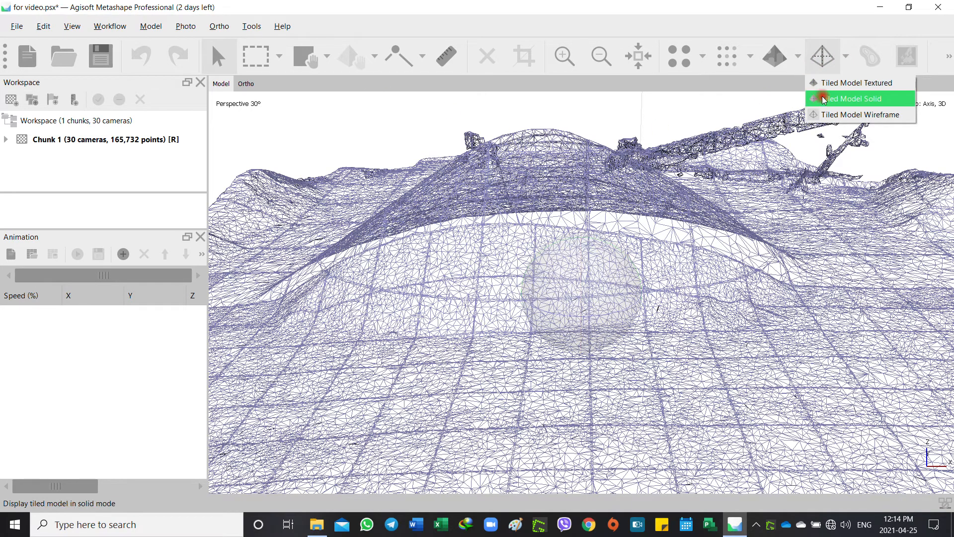
left_click(829, 86)
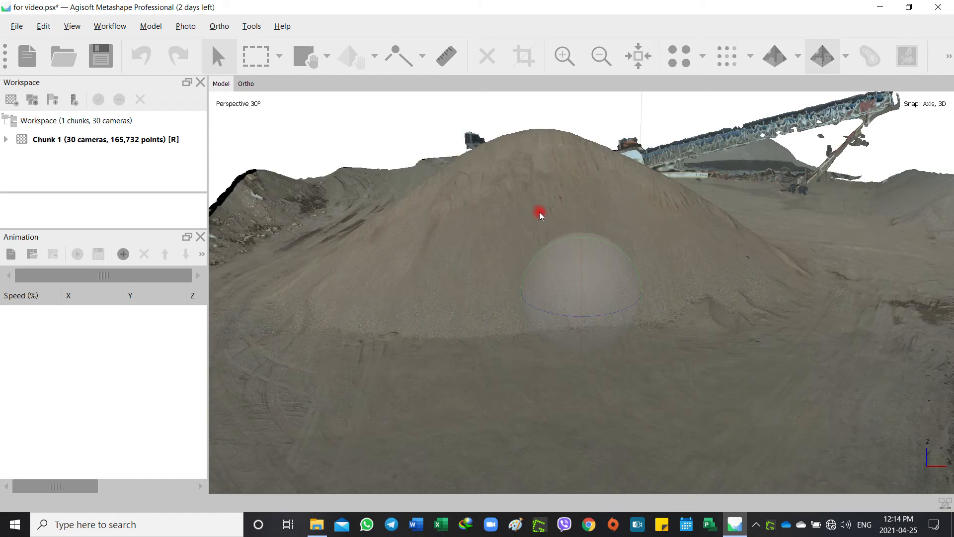
- Build a DEM from the dense cloud in the Geographic WGS 84 projection with interpolation enabled and 0.021742 m resolution
left_click(113, 29)
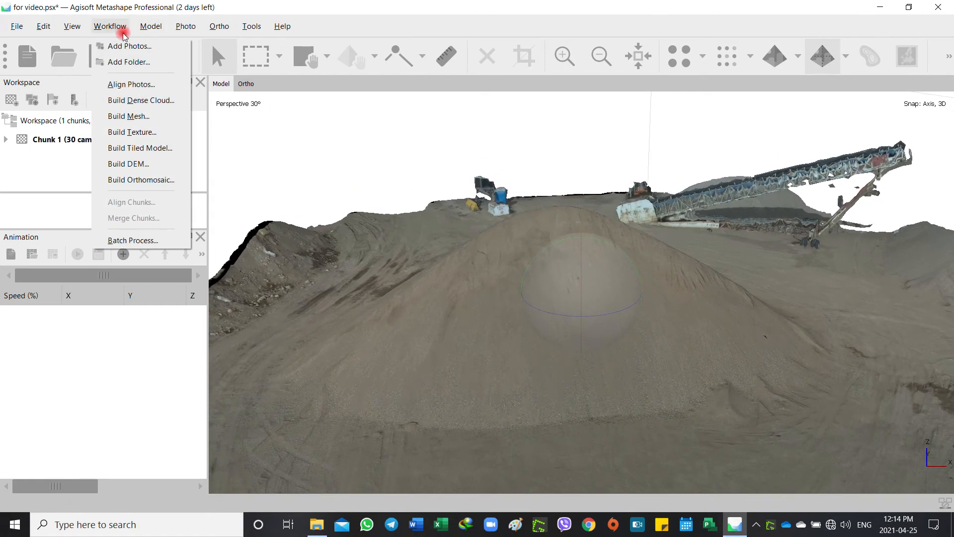
left_click(149, 165)
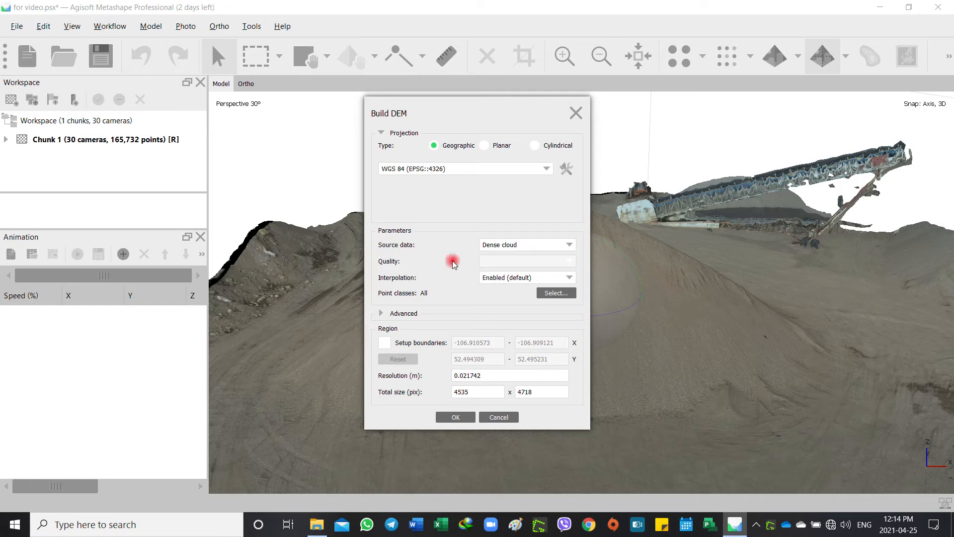
left_click(455, 416)
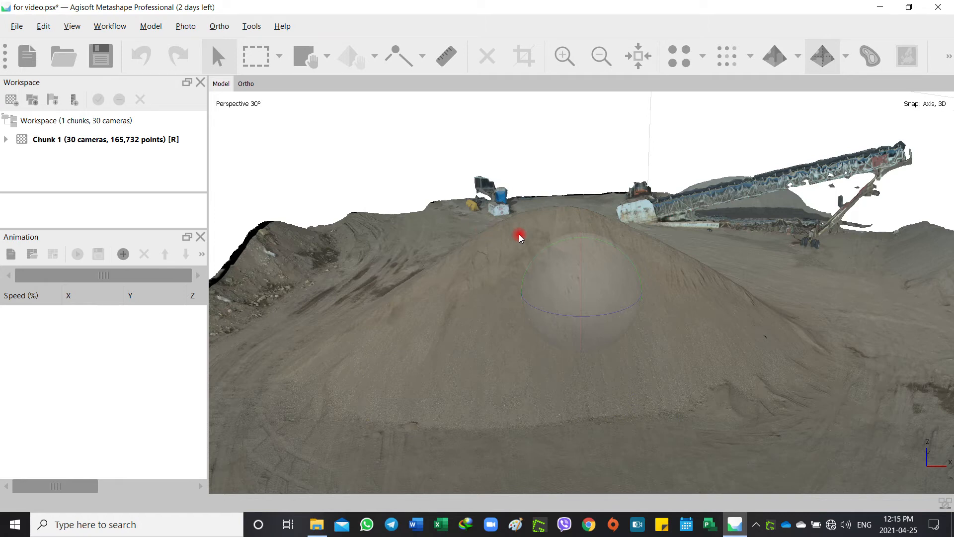
- Save the project with the built DEM
left_click_drag(526, 230, 579, 266)
left_click_drag(505, 262, 365, 179)
left_click(100, 58)
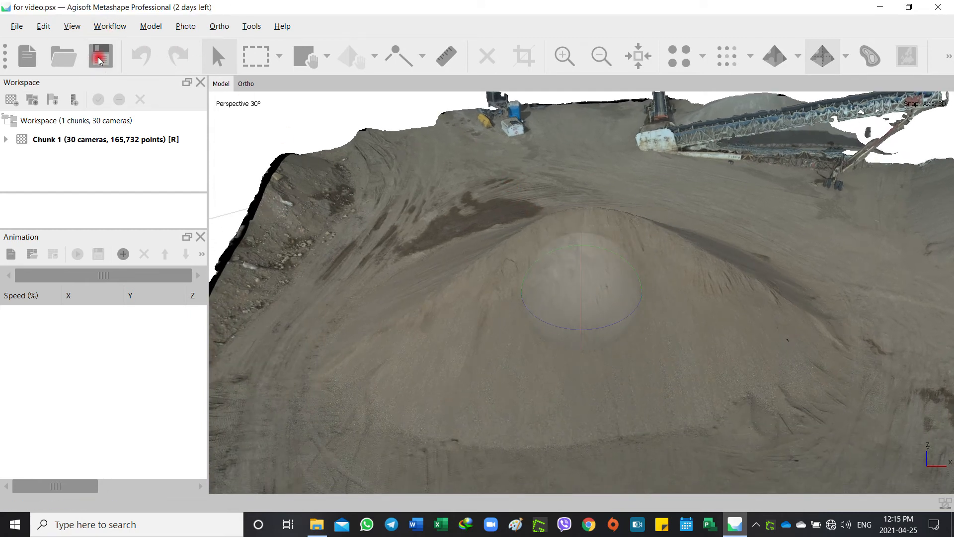
- Build an orthomosaic in Geographic projection using the DEM surface, Mosaic blending and hole filling enabled
left_click(111, 26)
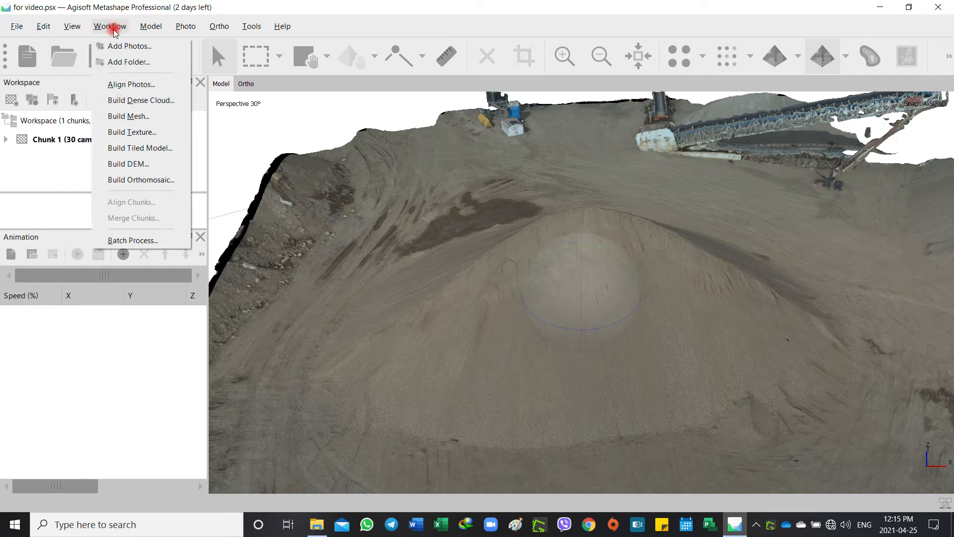
left_click(149, 180)
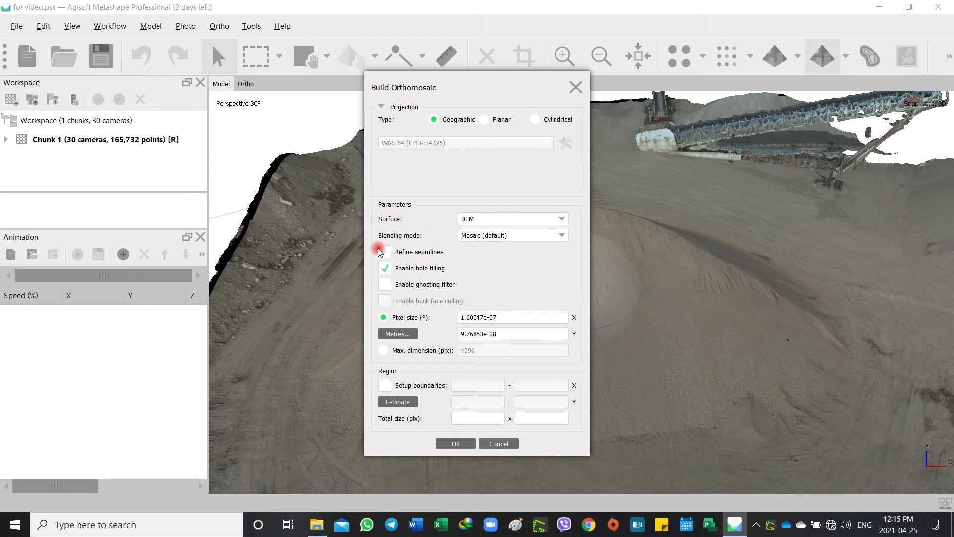
left_click(458, 443)
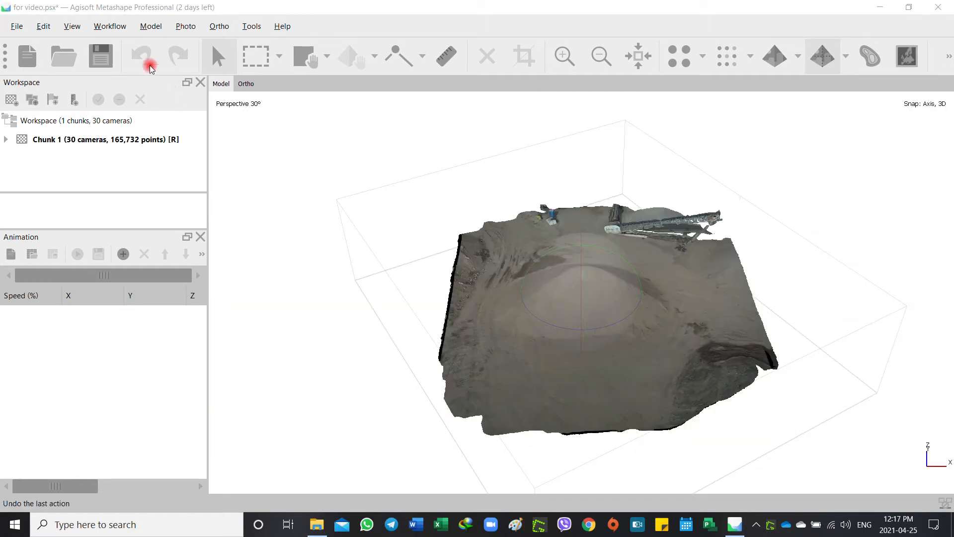
- Display the model on the satellite basemap and examine the stockpile's location relative to the surrounding fields and river
left_click(117, 28)
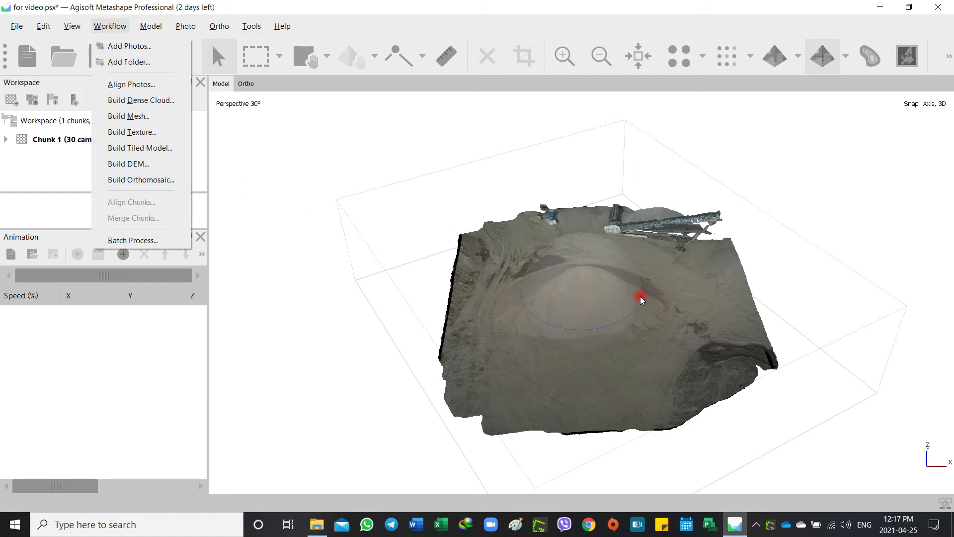
left_click(870, 59)
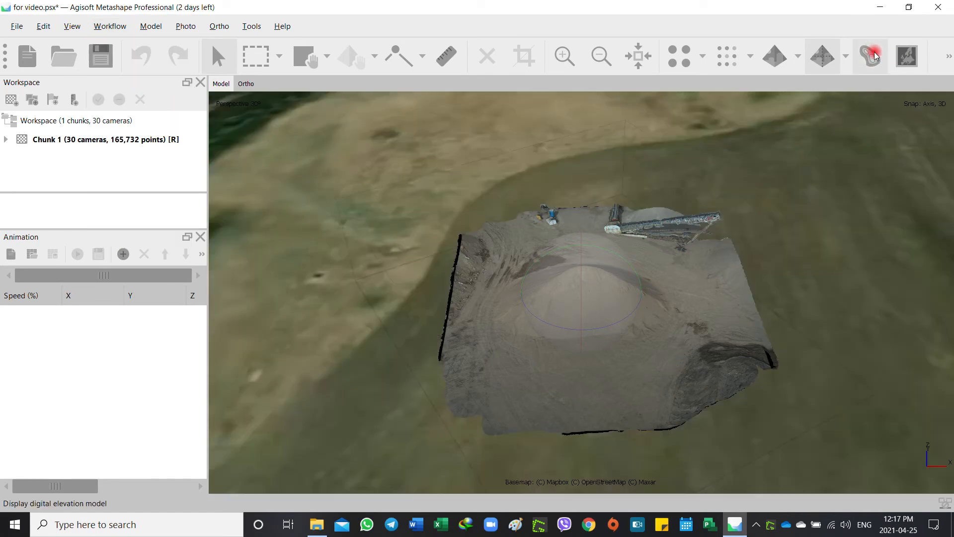
scroll(515, 275, "down", 5)
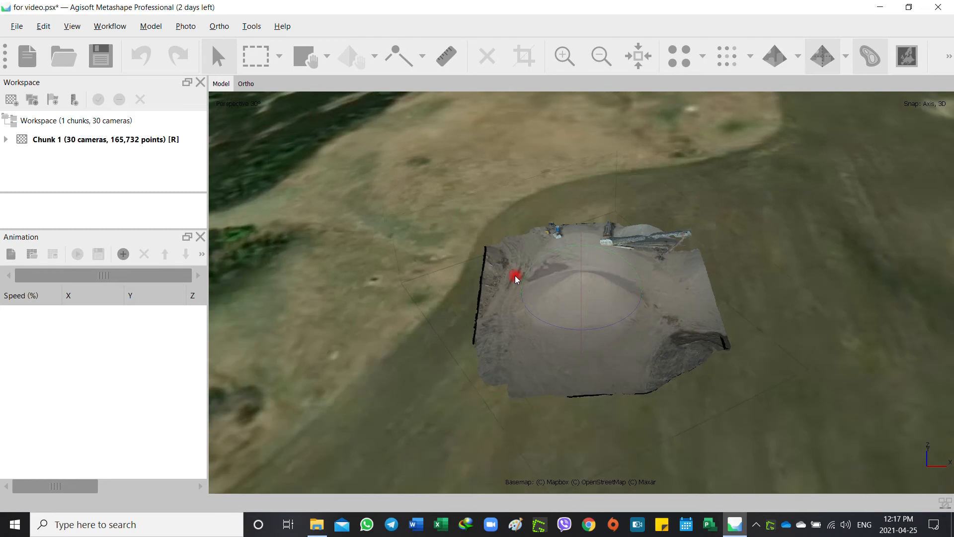
scroll(514, 275, "down", 2)
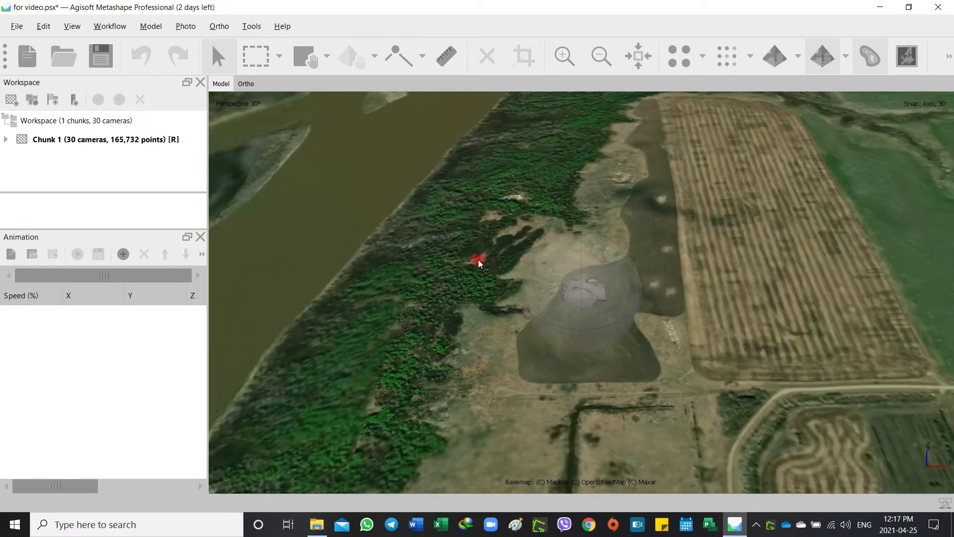
scroll(404, 230, "down", 1)
scroll(405, 230, "down", 5)
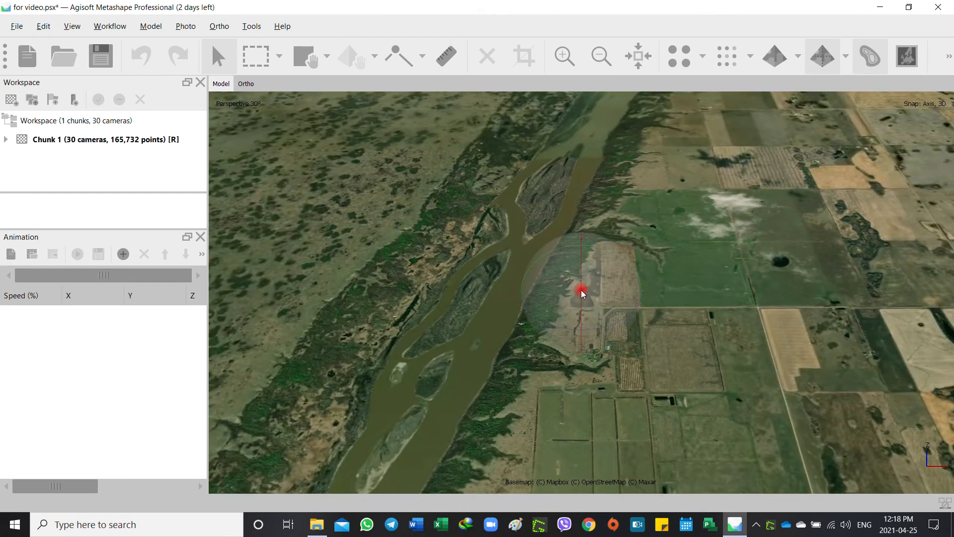
scroll(580, 290, "up", 3)
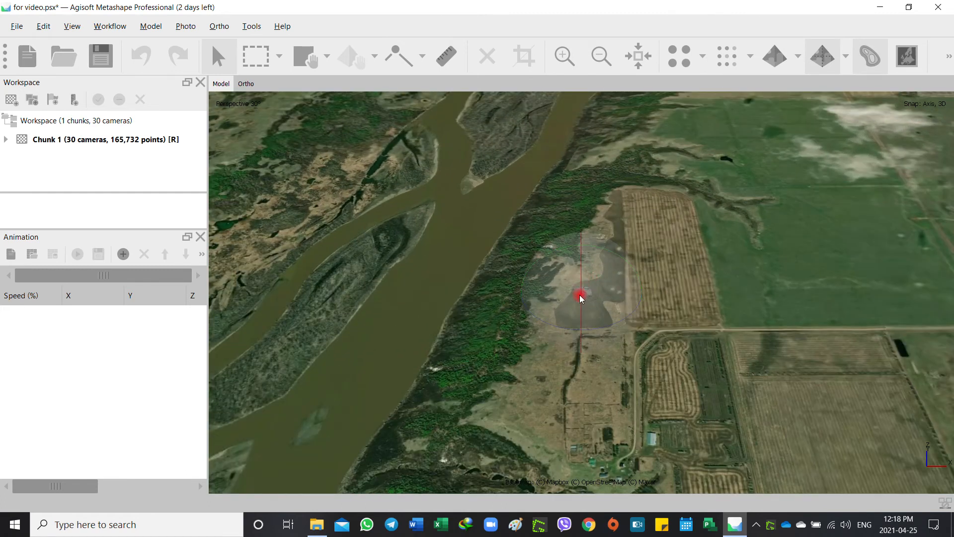
scroll(586, 295, "up", 3)
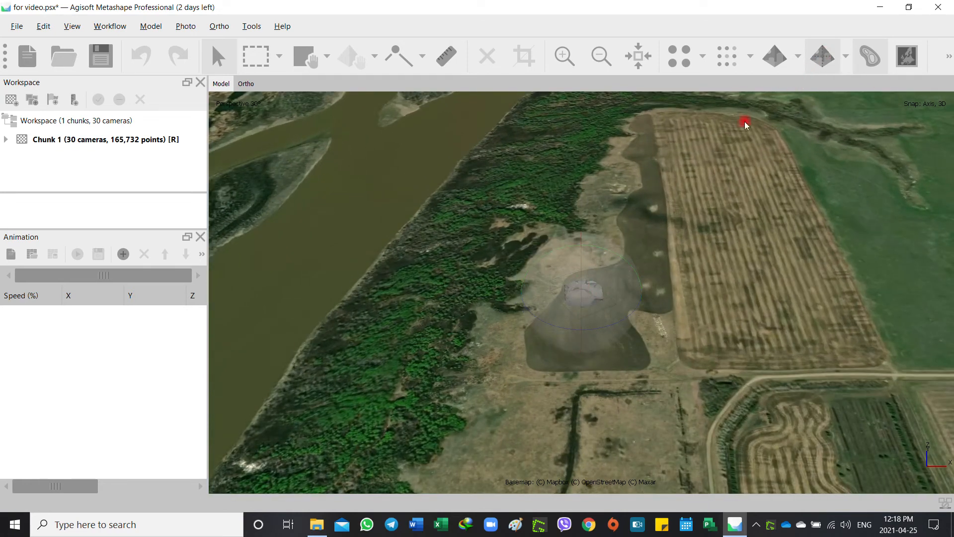
scroll(586, 283, "up", 3)
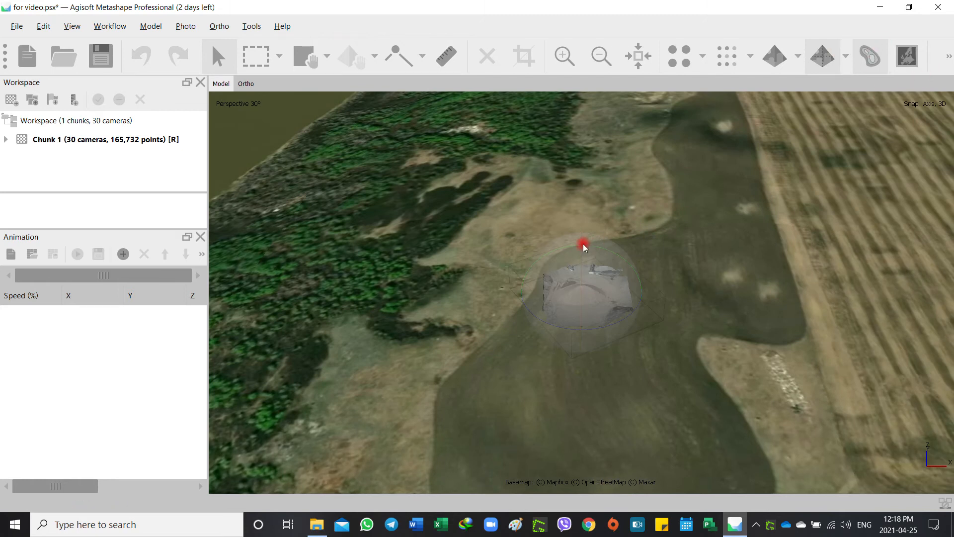
scroll(569, 282, "up", 3)
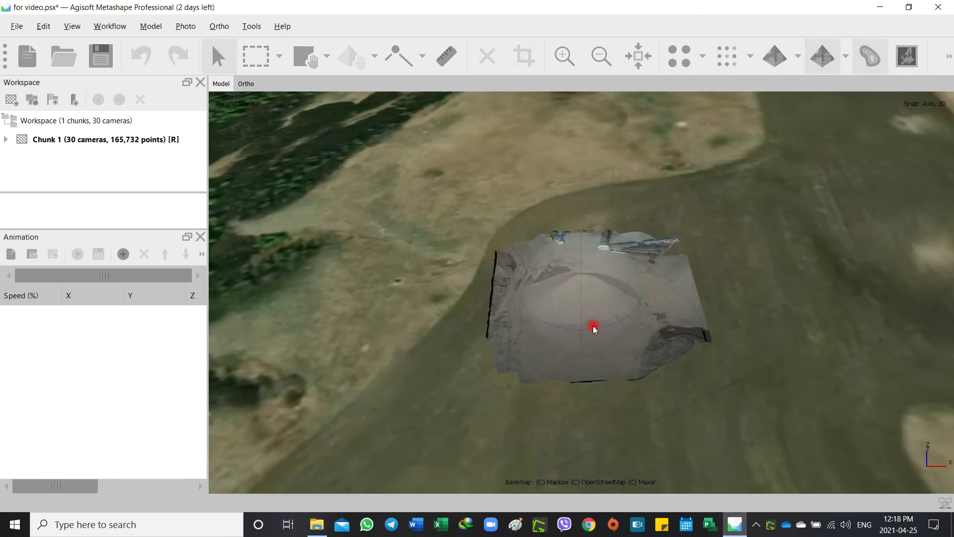
scroll(592, 326, "down", 5)
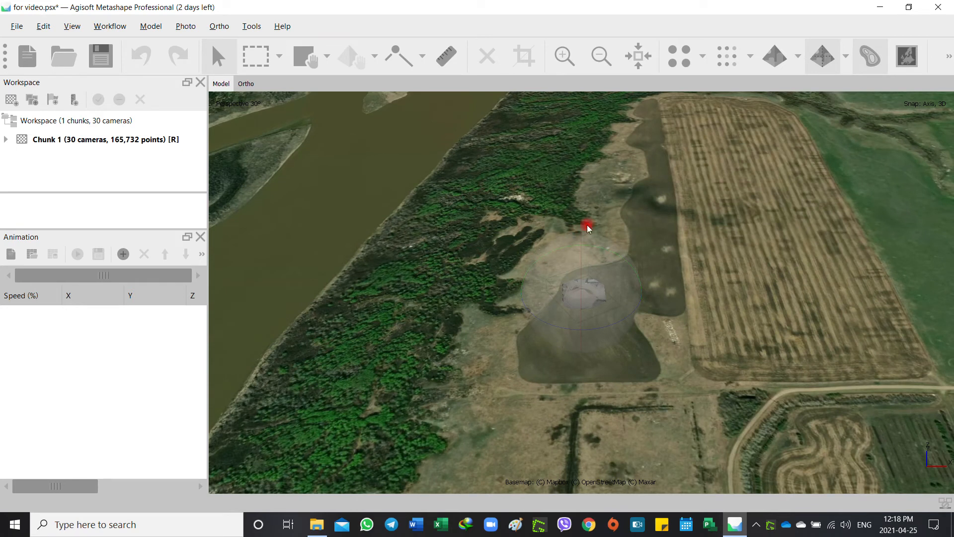
scroll(586, 227, "up", 2)
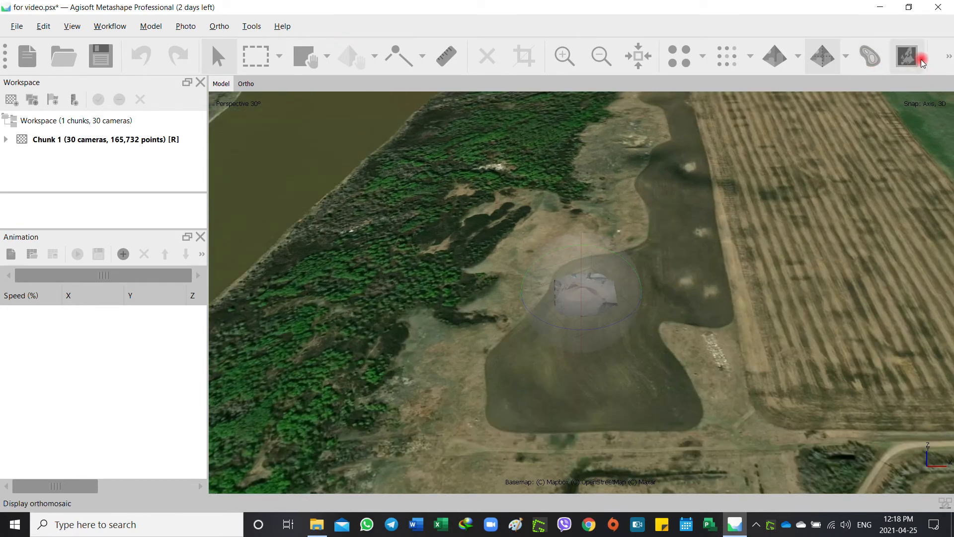
- Hide the basemap and show the camera positions above the tiled model
left_click(948, 56)
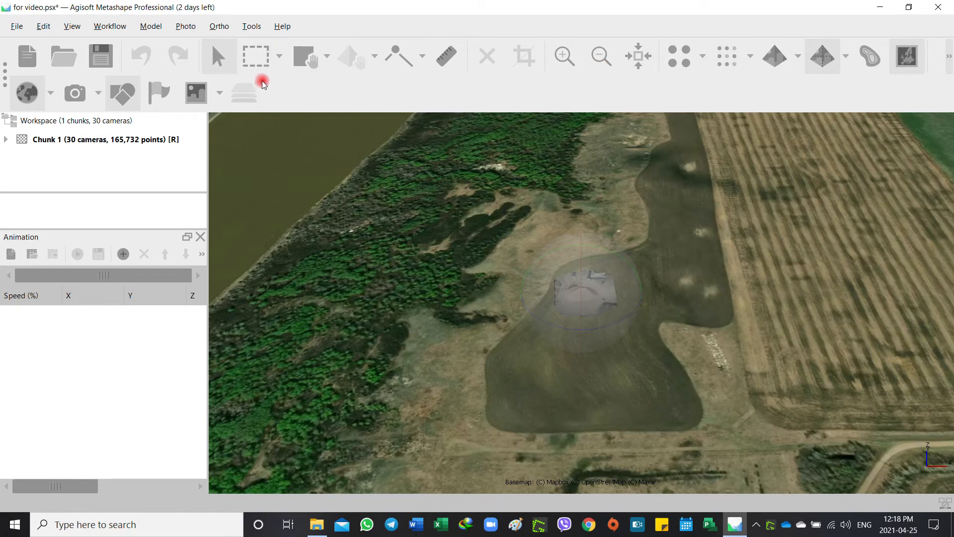
left_click(29, 94)
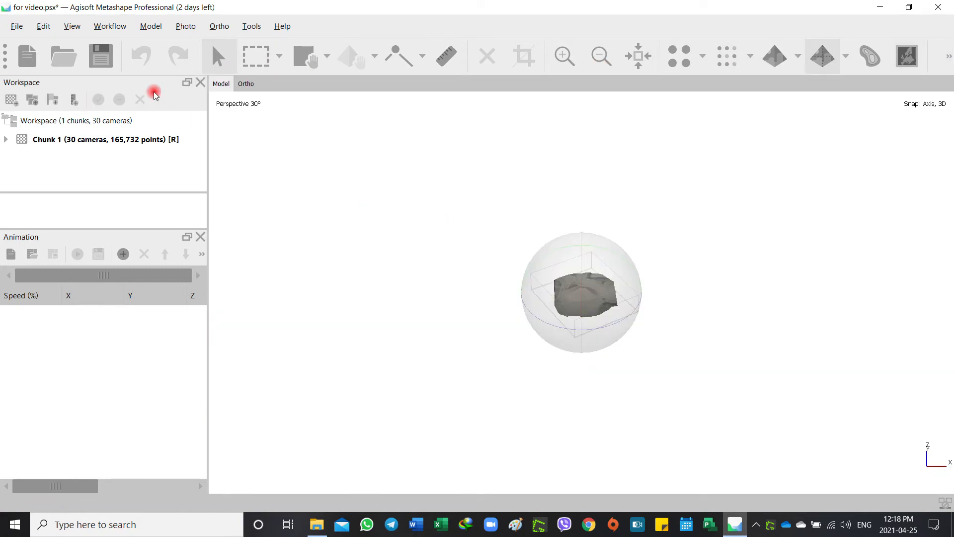
scroll(641, 318, "up", 2)
scroll(574, 290, "up", 4)
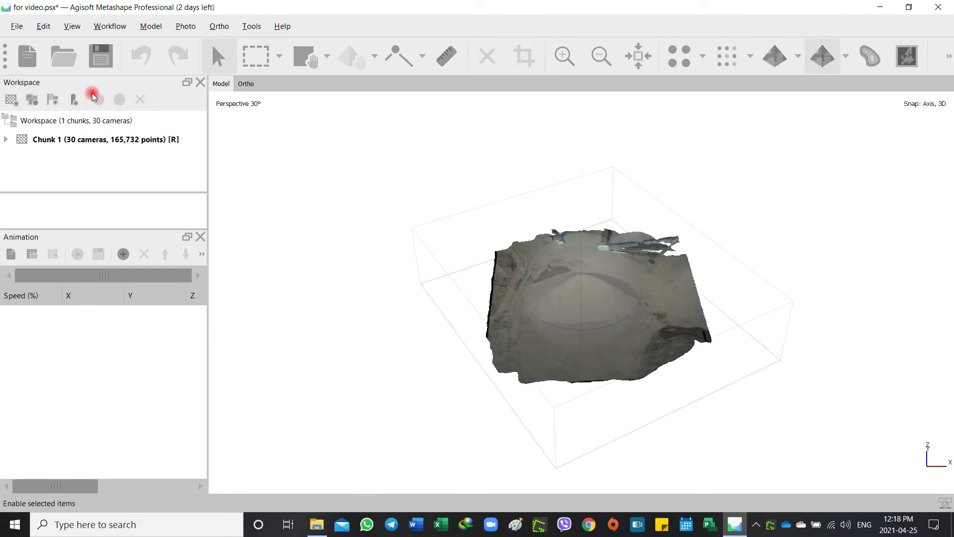
left_click(942, 57)
left_click(94, 97)
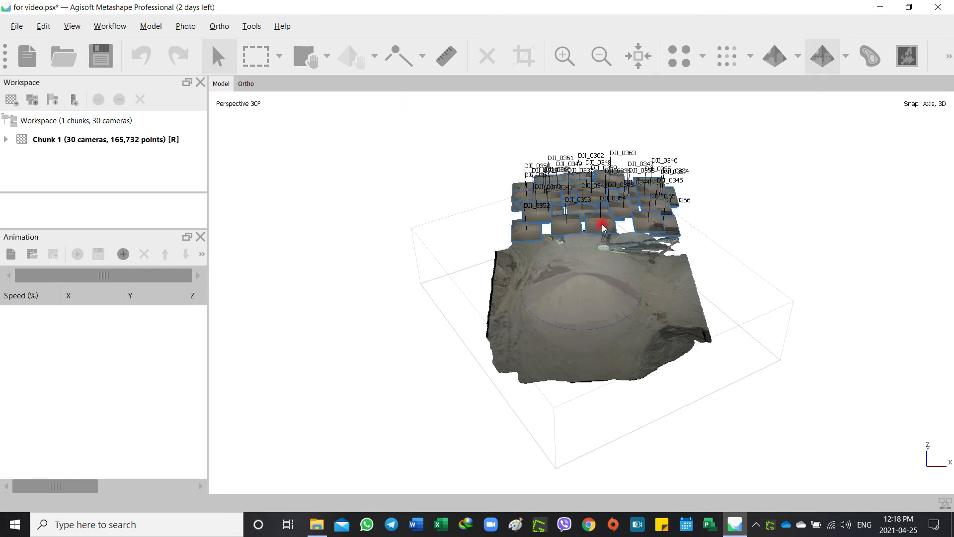
- Examine the camera positions above the stockpile from several angles and hide them
scroll(600, 221, "up", 2)
left_click_drag(602, 220, 591, 246)
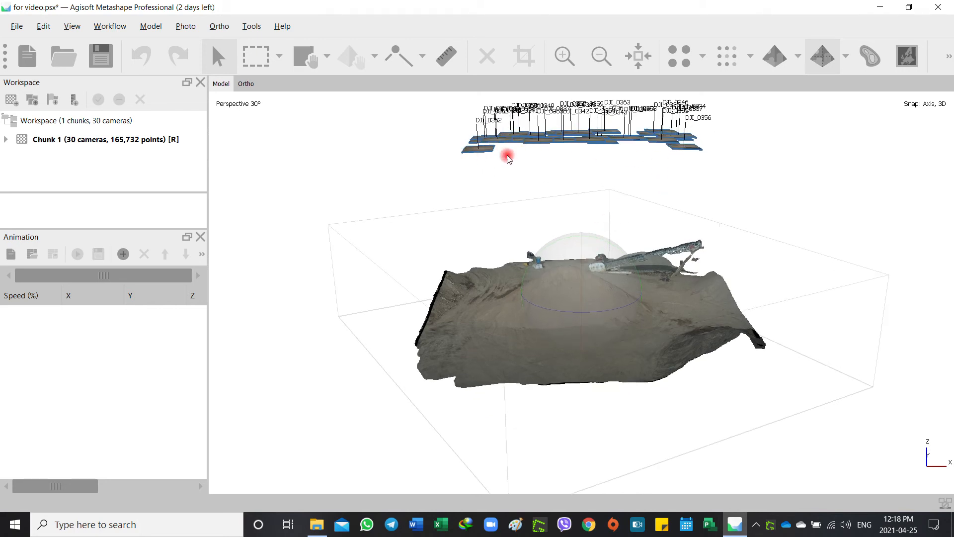
mouse_move(582, 252)
left_mouse_down()
mouse_move(587, 238)
mouse_move(580, 260)
left_mouse_up()
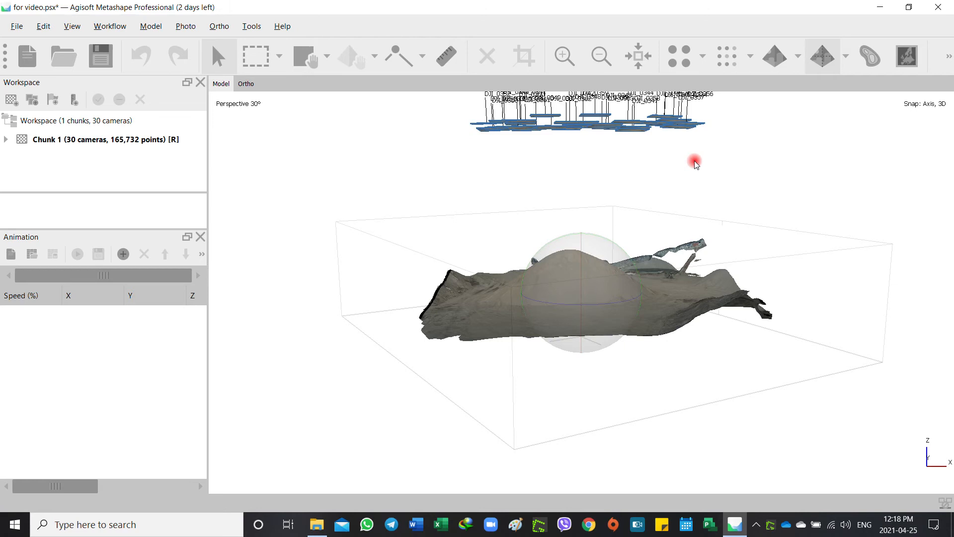
left_click_drag(650, 155, 636, 233)
left_click_drag(579, 266, 576, 303)
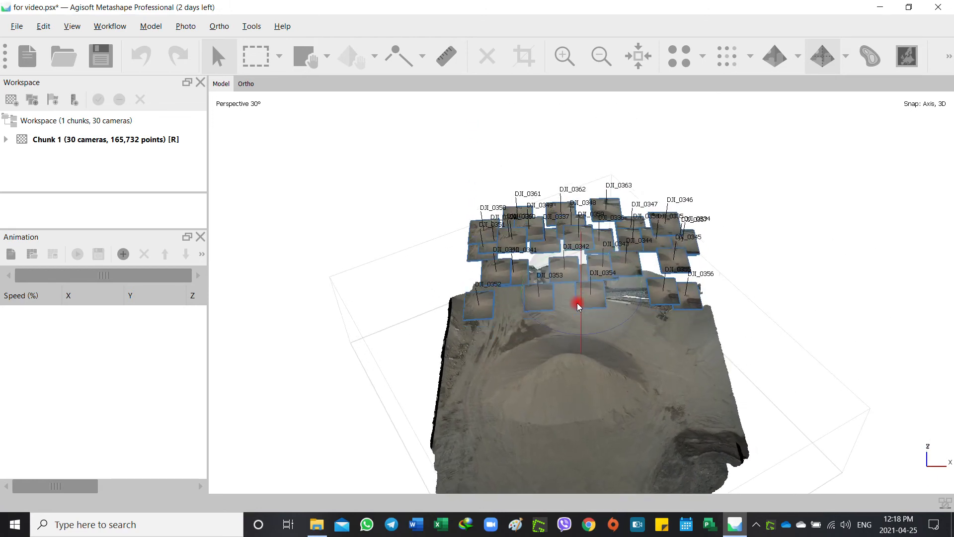
left_click(949, 56)
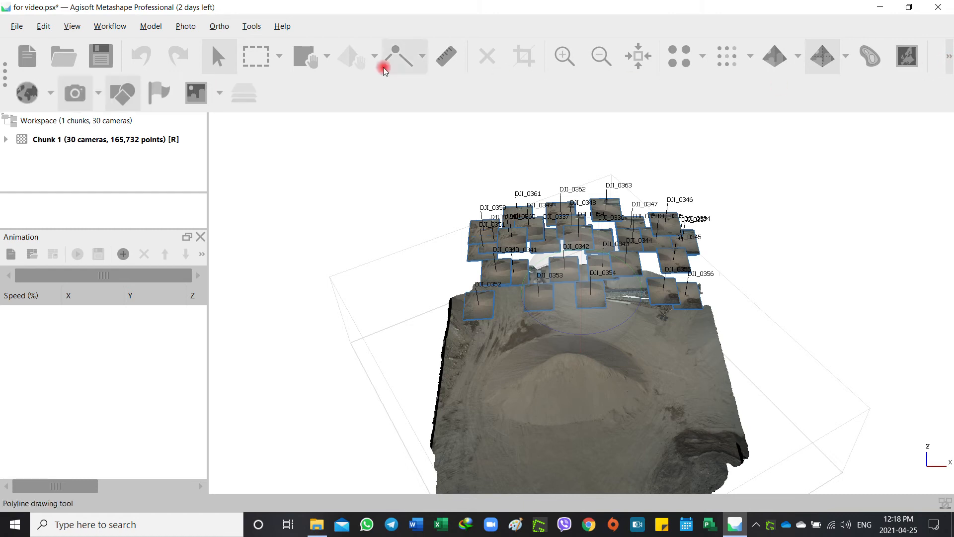
left_click(79, 95)
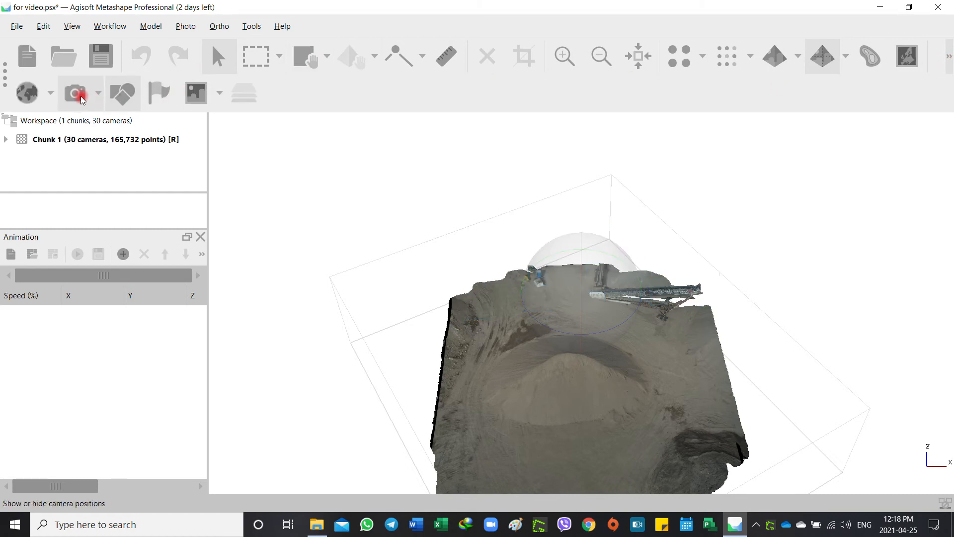
- Draw a polyline about 90 m long around the stockpile's base in top view and accept its shape properties
left_click_drag(538, 342, 552, 281)
key("7")
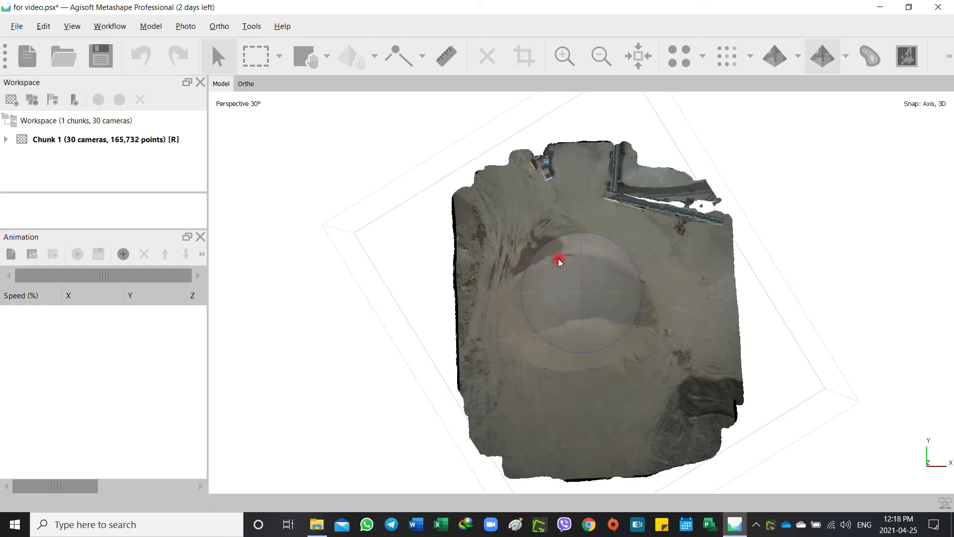
scroll(564, 328, "up", 4)
middle_click_drag(571, 323, 612, 262)
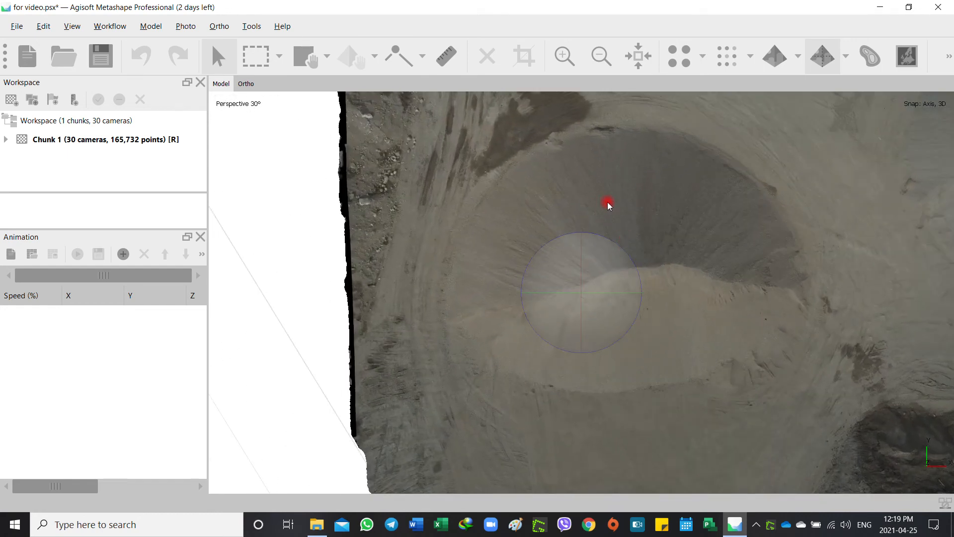
left_click(421, 57)
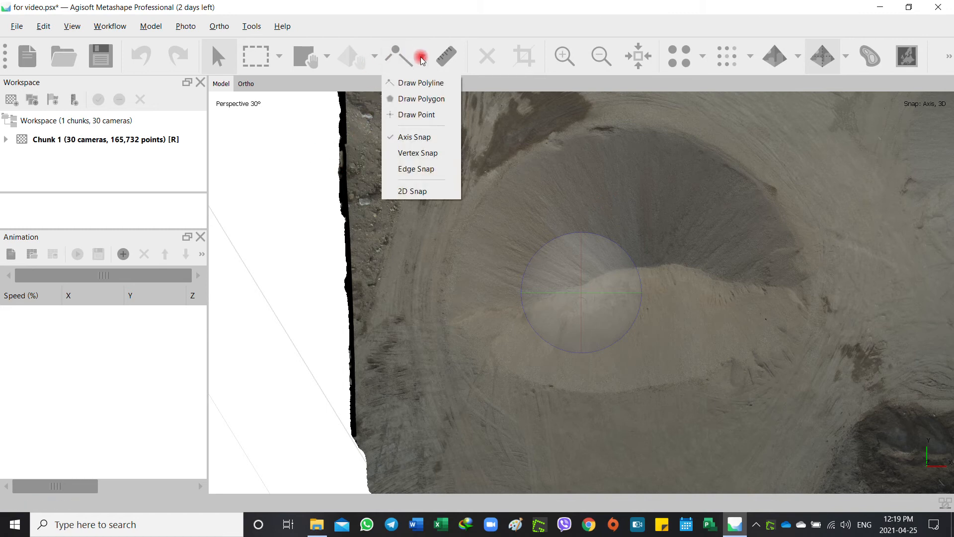
left_click(432, 85)
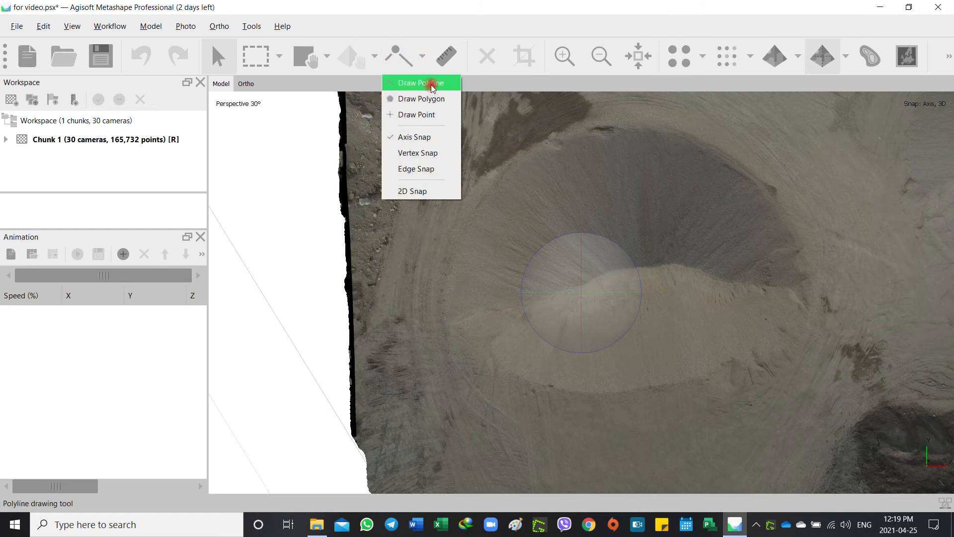
left_click(607, 136)
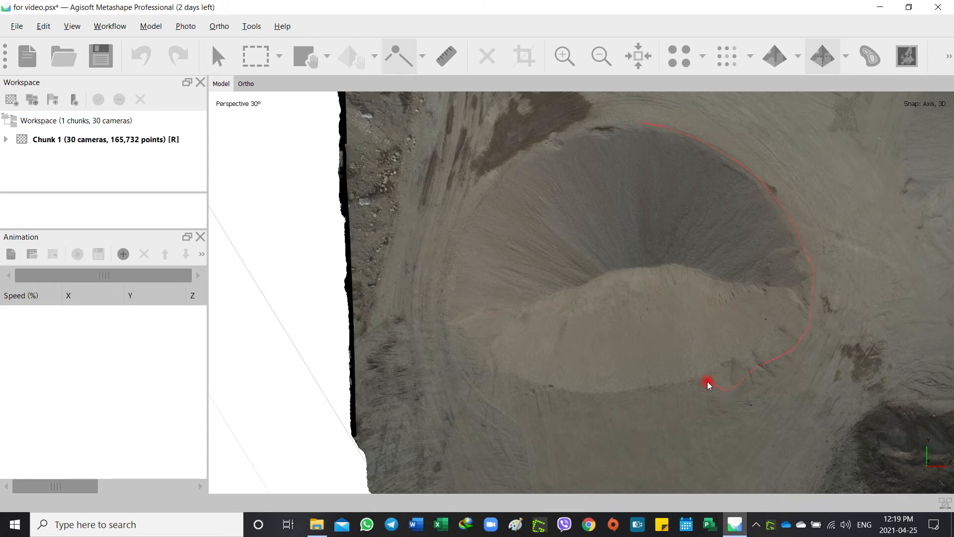
left_click(596, 392)
double_click(642, 124)
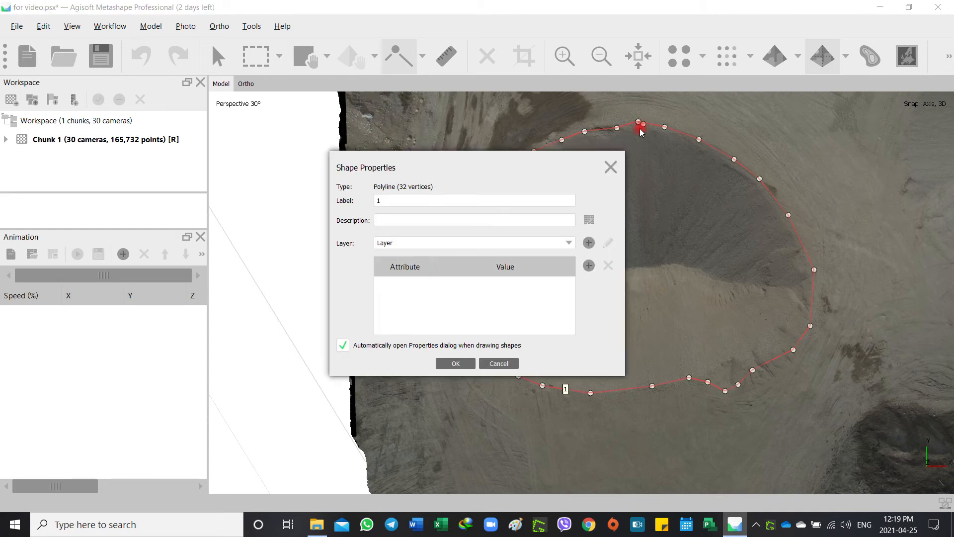
left_click(469, 364)
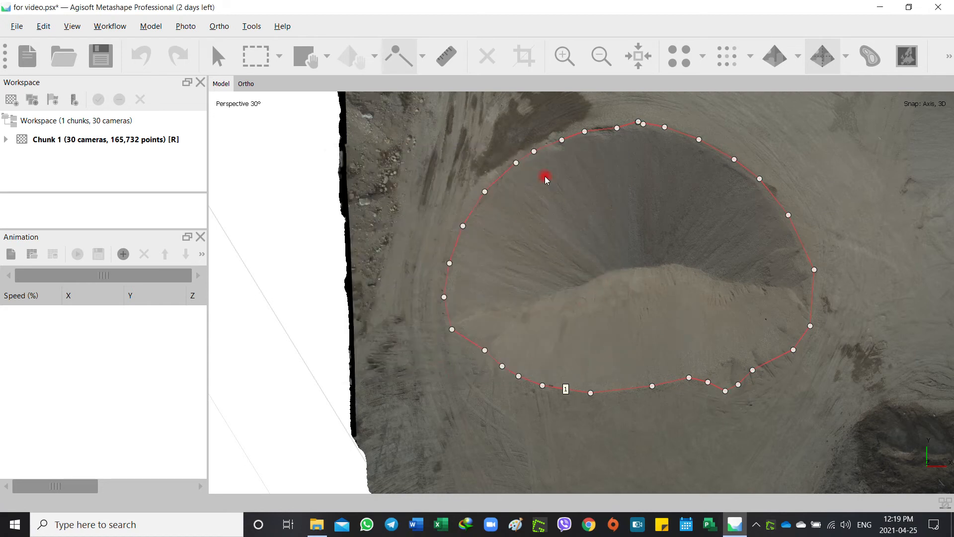
- Adjust the vertices of the polyline around the stockpile so the outline follows the foot of the pile on all sides
left_click(217, 55)
left_click_drag(584, 326, 588, 259)
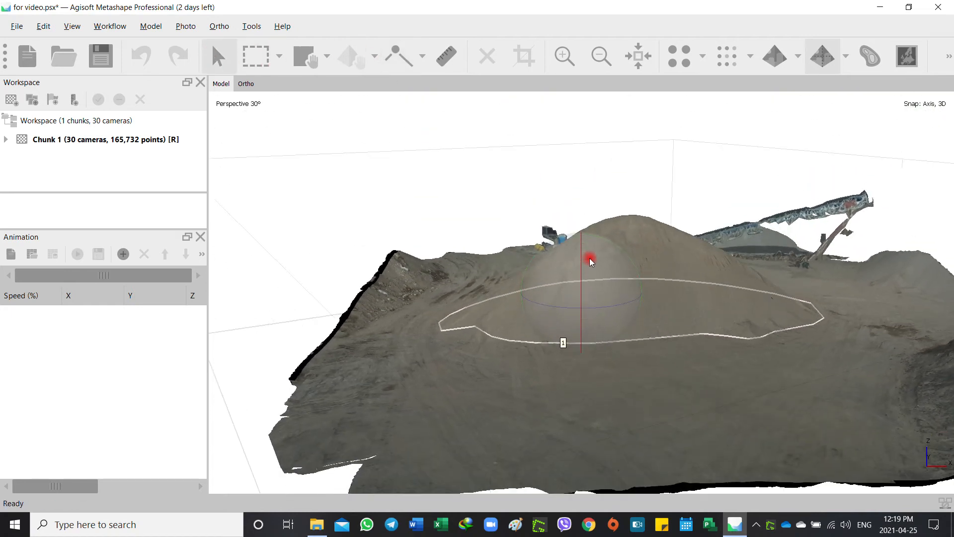
left_click_drag(622, 307, 581, 408)
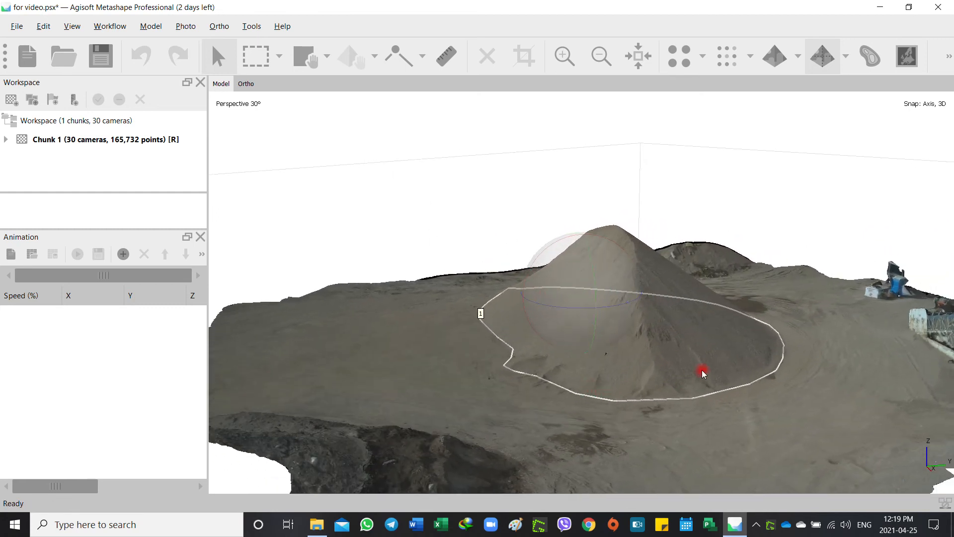
scroll(673, 364, "up", 5)
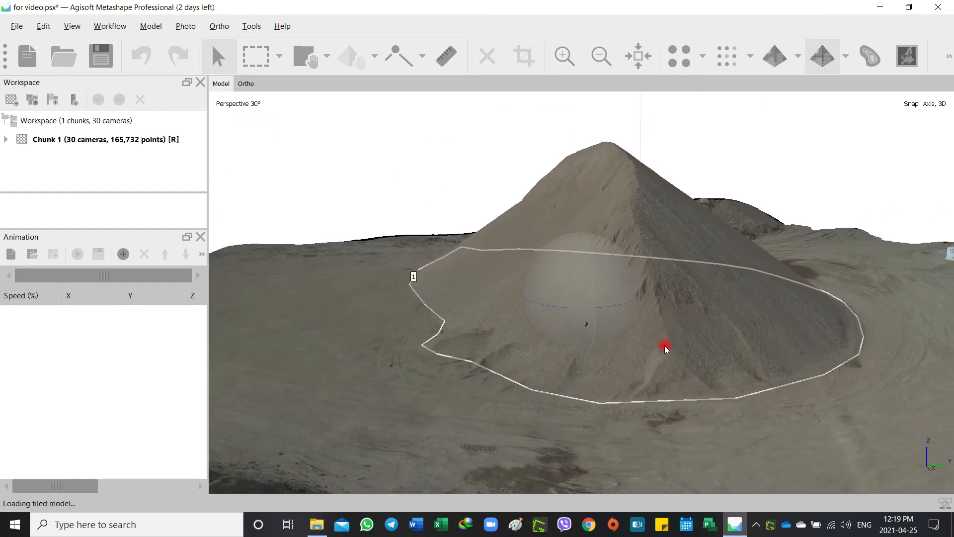
left_click_drag(615, 302, 602, 303)
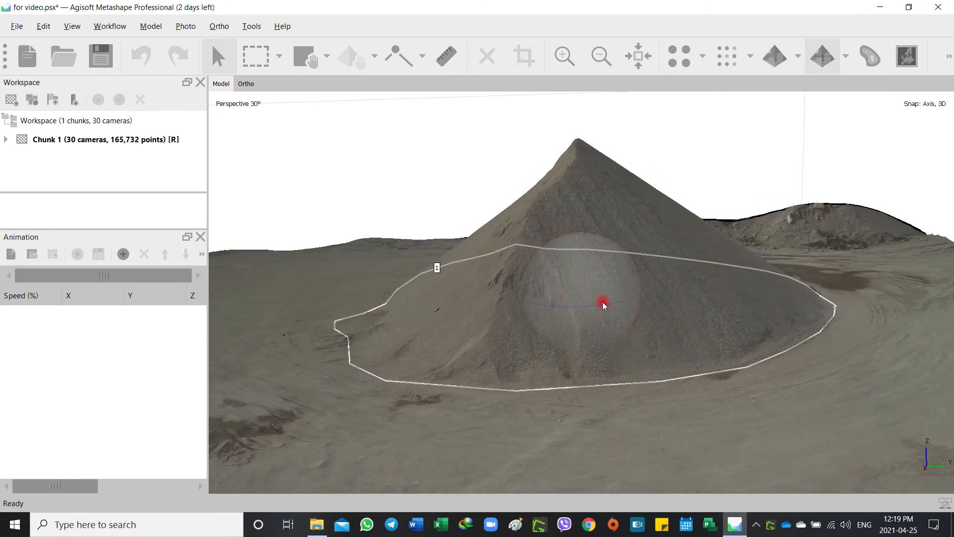
left_click(658, 383)
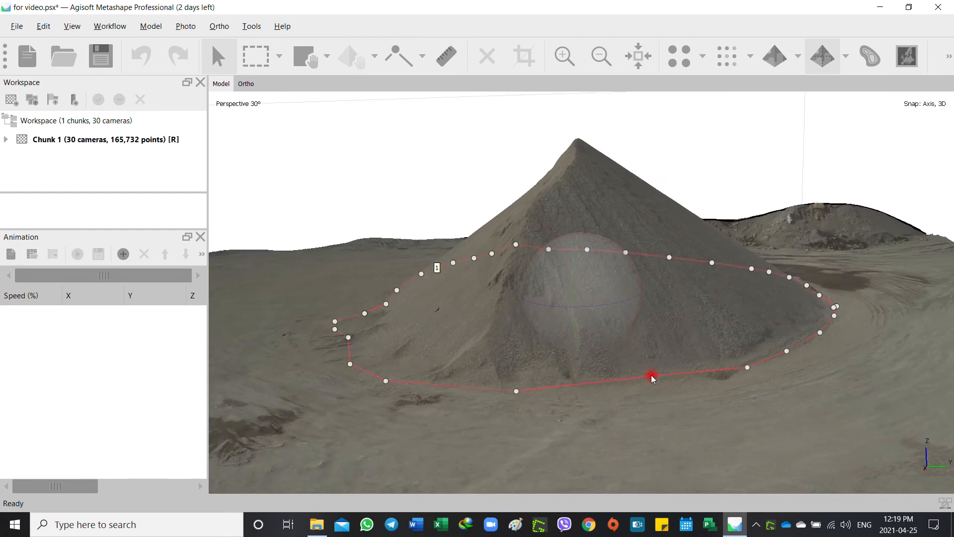
left_click_drag(747, 367, 732, 363)
left_click_drag(609, 298, 515, 297)
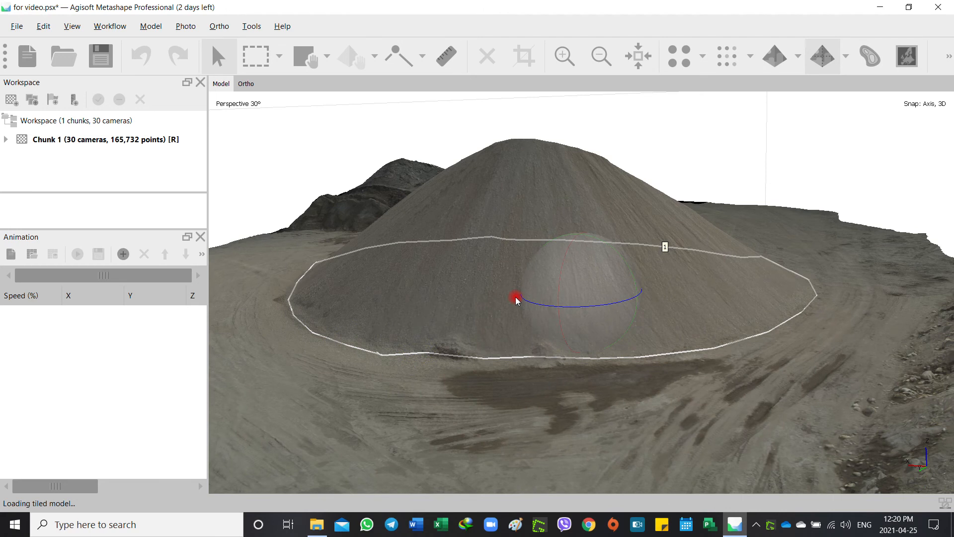
left_click_drag(609, 307, 577, 302)
left_click(606, 362)
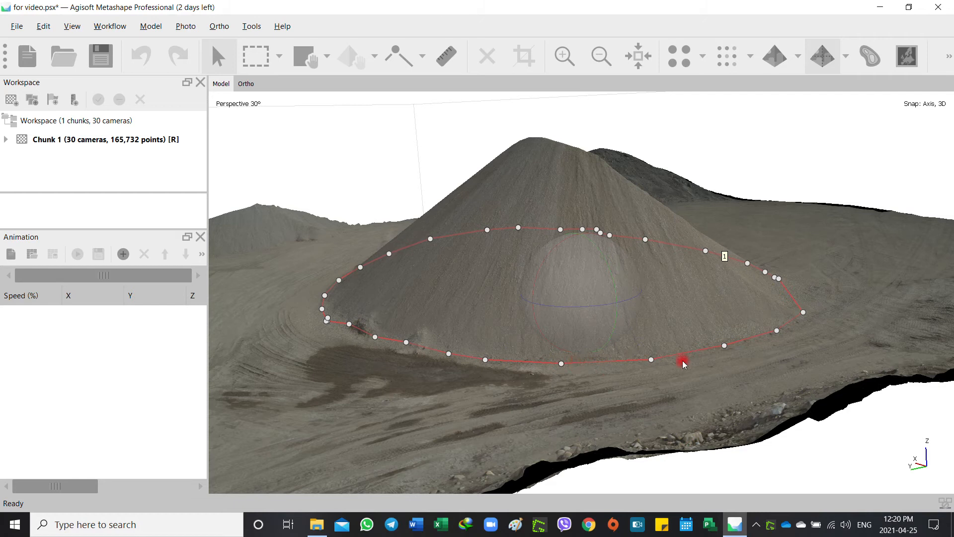
left_click_drag(624, 305, 530, 308)
left_click(461, 323)
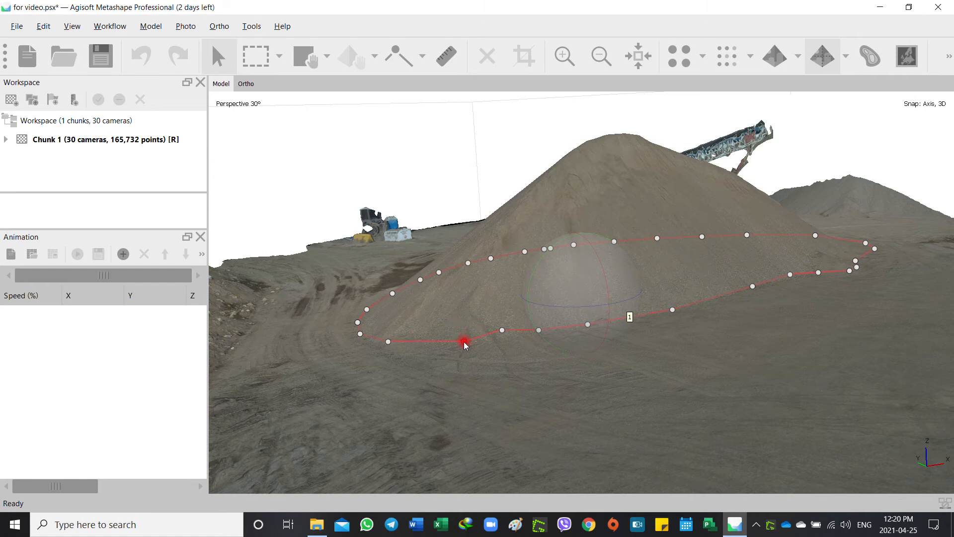
mouse_move(595, 303)
left_mouse_down()
mouse_move(544, 307)
mouse_move(500, 294)
mouse_move(529, 289)
left_mouse_up()
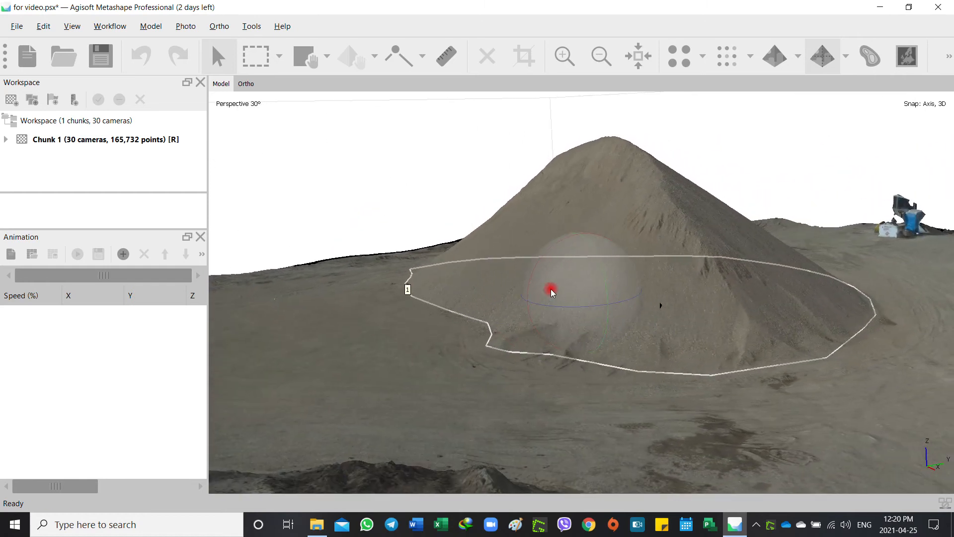
- Examine the adjusted outline from above and at an angle, and look through the commands available for the polyline
key("7")
scroll(582, 287, "down", 3)
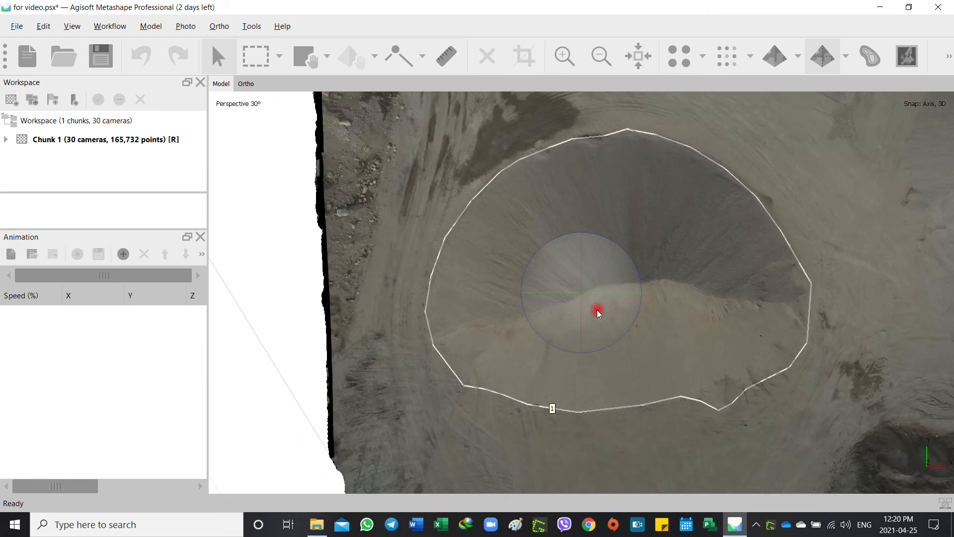
scroll(654, 327, "up", 1)
right_click_drag(681, 325, 617, 307)
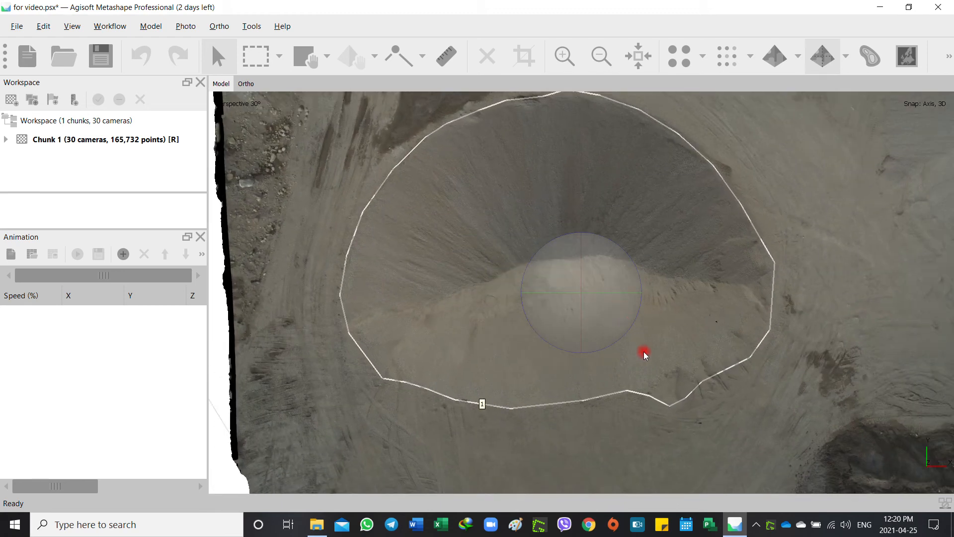
mouse_move(632, 293)
left_mouse_down()
mouse_move(581, 288)
mouse_move(585, 245)
left_mouse_up()
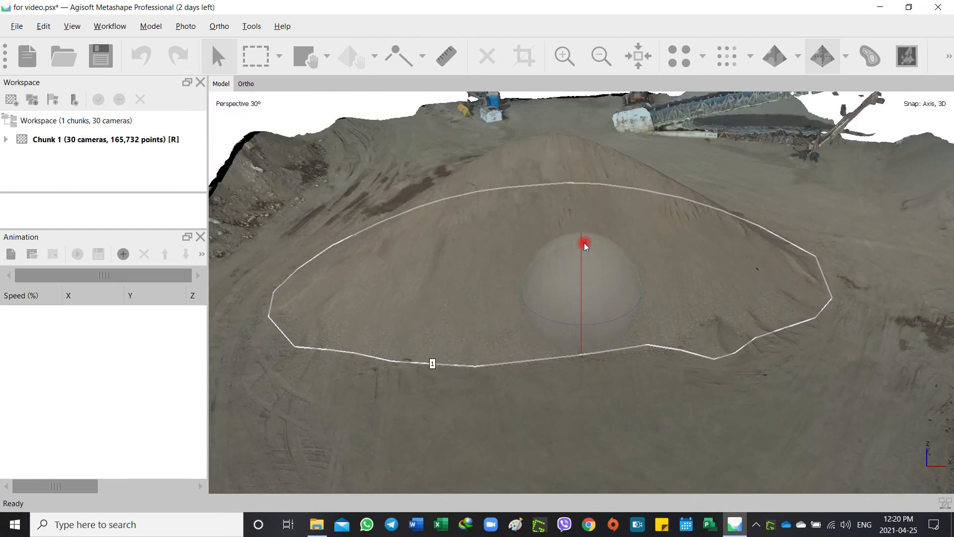
right_click(511, 362)
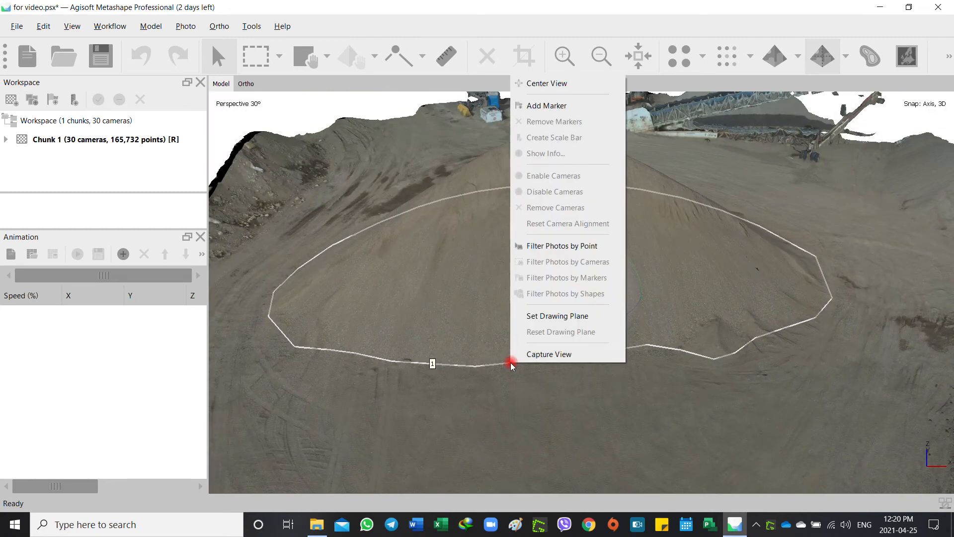
left_click(473, 364)
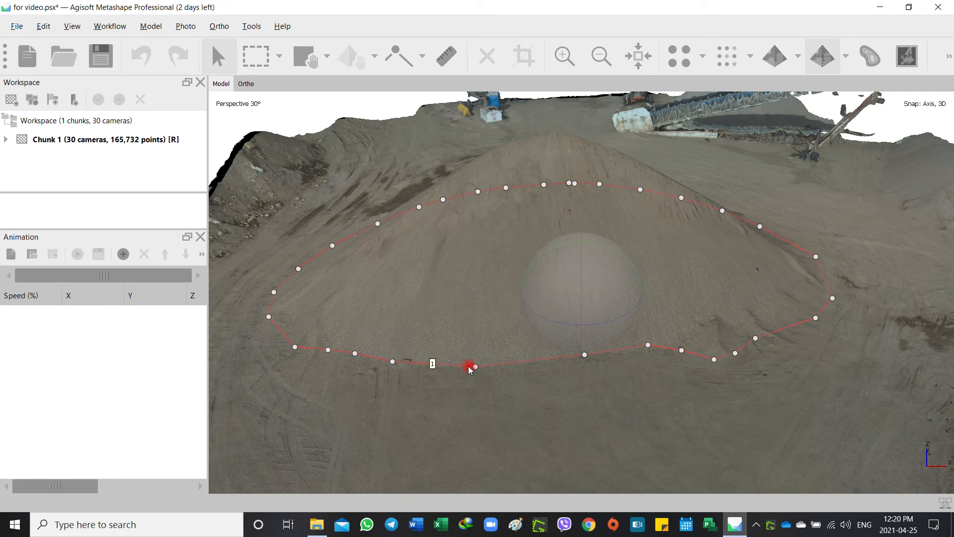
right_click(469, 365)
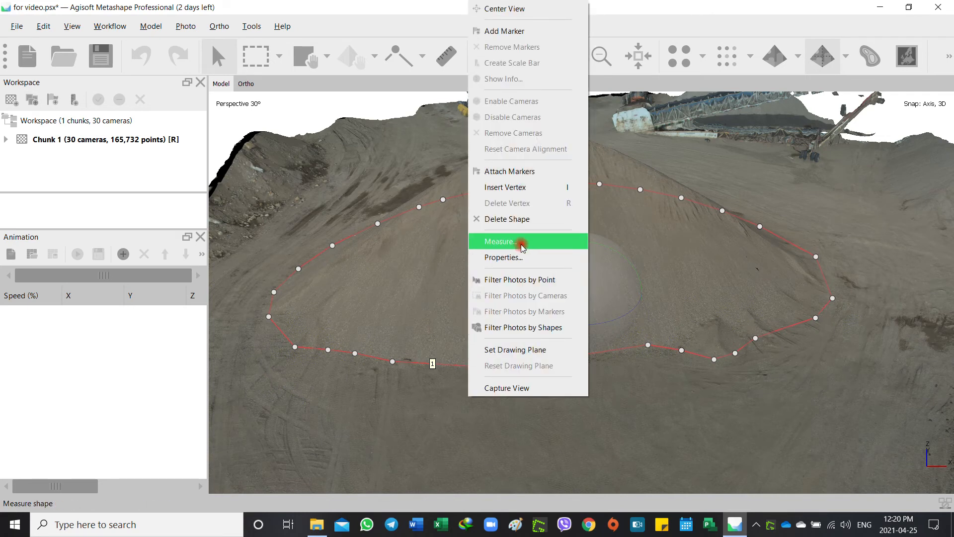
left_click(617, 397)
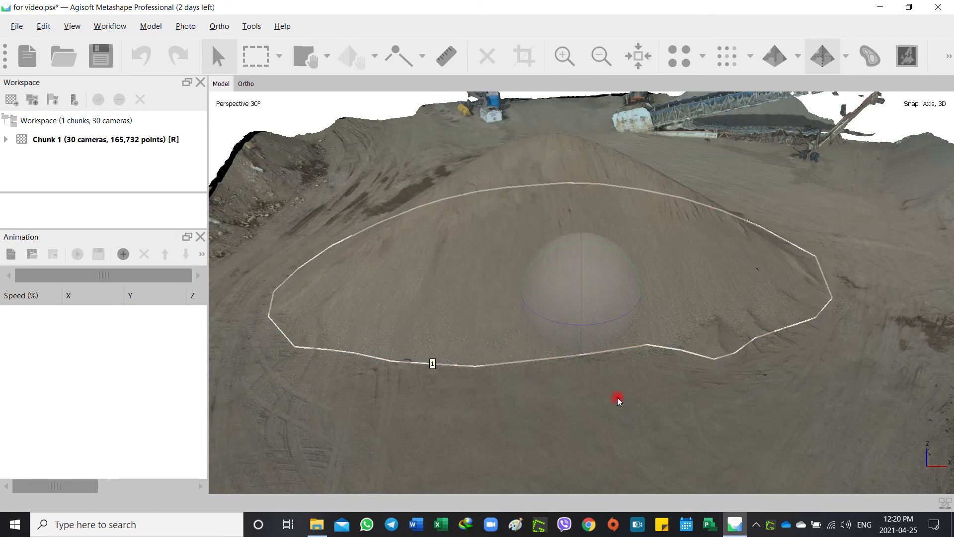
- Measure the polyline around the stockpile, review its coordinates and profile, and close the measurement
left_click(512, 362)
left_click(504, 367)
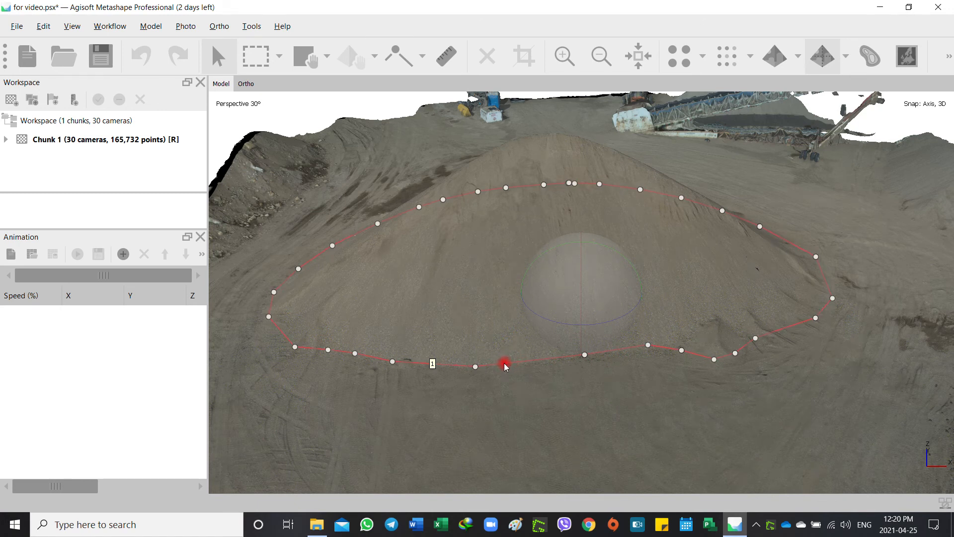
right_click(505, 365)
left_click(533, 248)
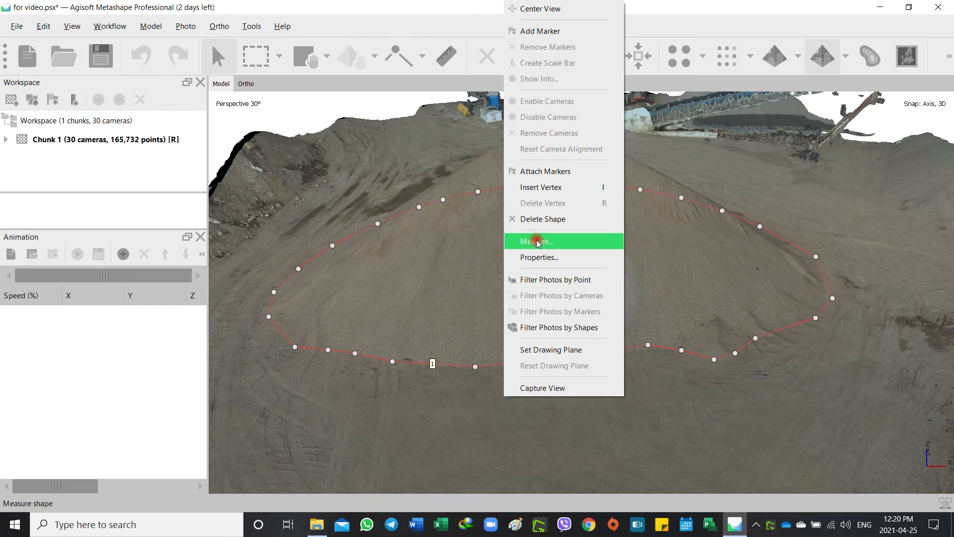
left_click(537, 242)
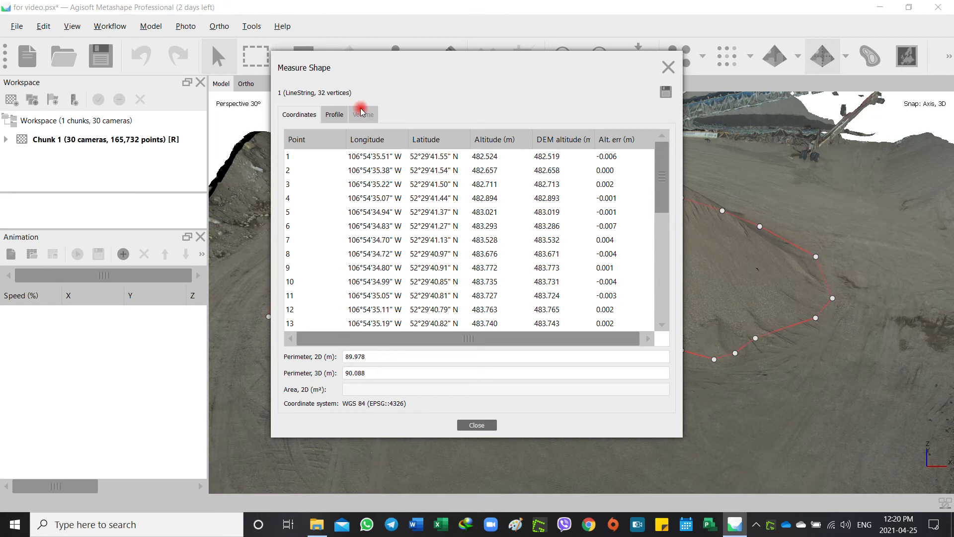
left_click(334, 115)
left_click(317, 117)
left_click(480, 425)
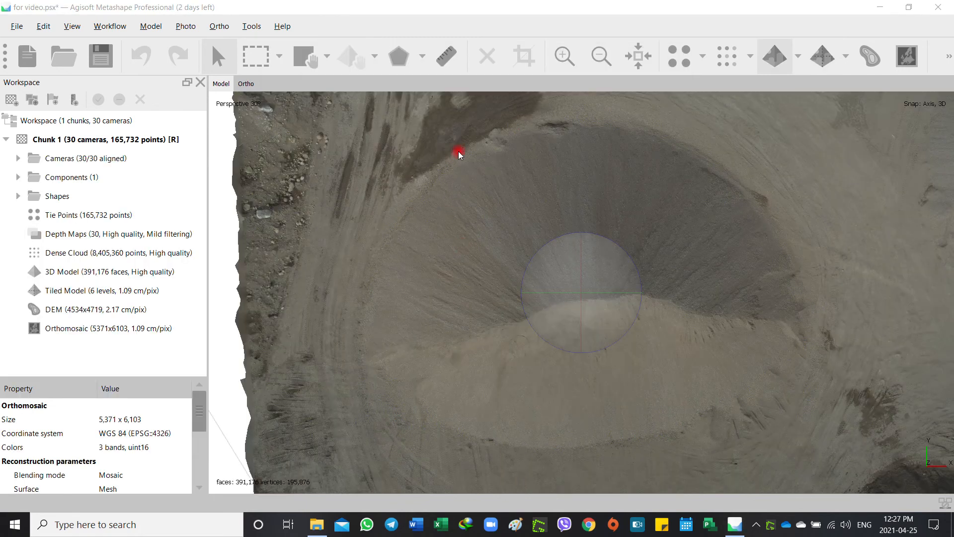
- Draw a closed polygon about 89 m in perimeter around the stockpile's base in top view and accept its shape properties
left_click(422, 55)
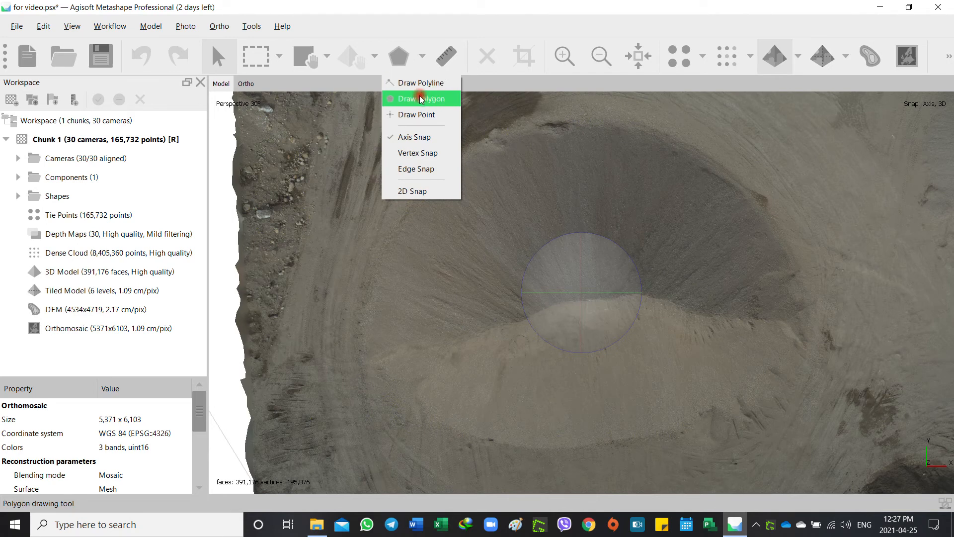
left_click(422, 100)
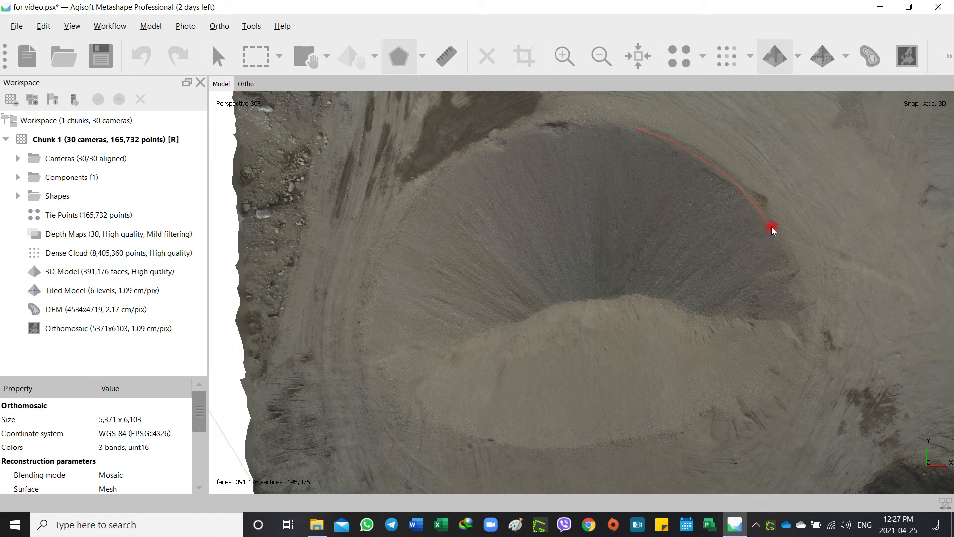
left_click(803, 323)
left_click(362, 365)
left_click(422, 188)
left_click(489, 143)
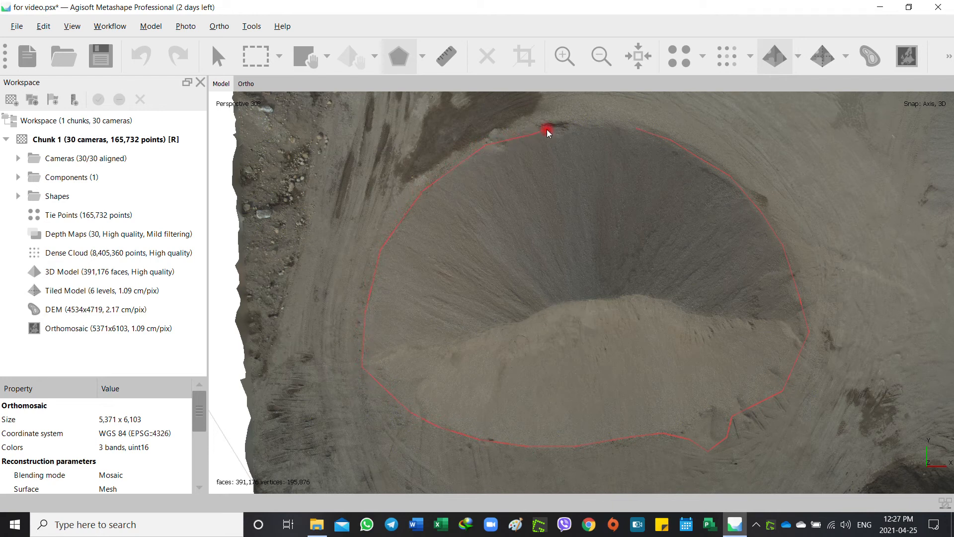
left_click(636, 128)
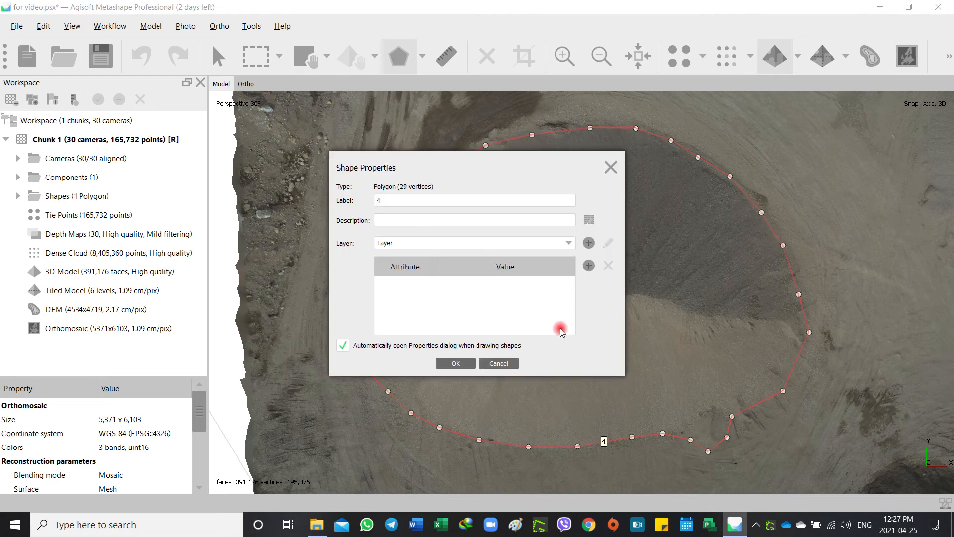
left_click(463, 363)
- Examine the polygon around the stockpile from several sides to check how its outline follows the foot of the pile
middle_click_drag(571, 346, 556, 273)
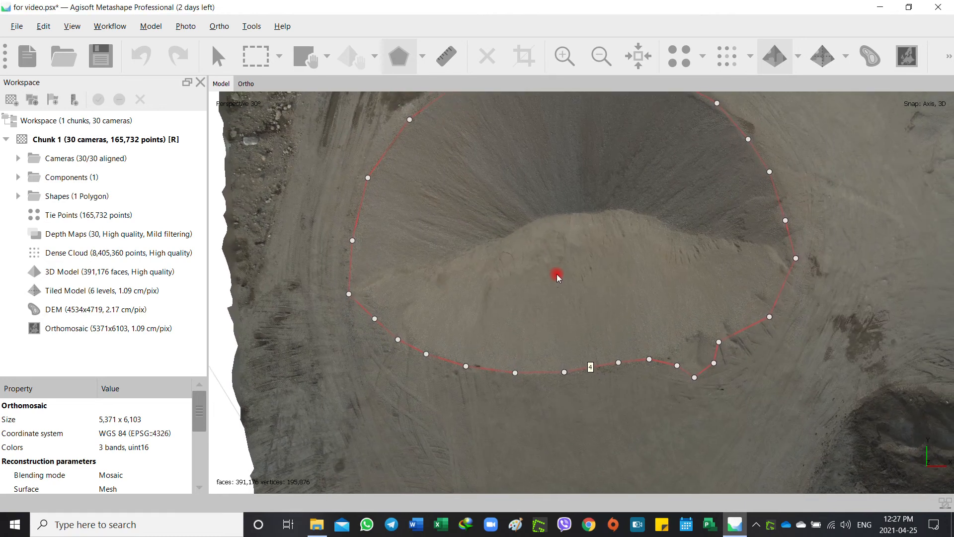
left_click(219, 56)
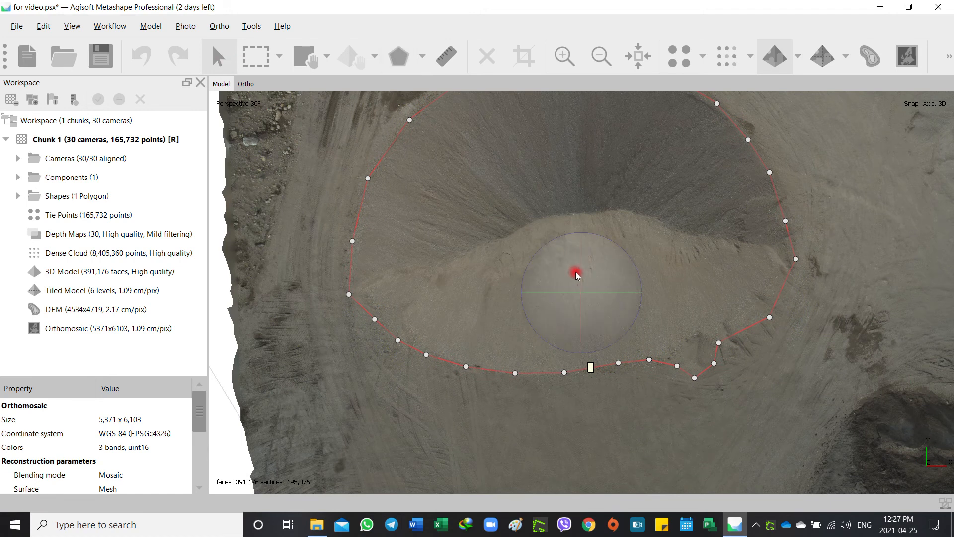
left_click_drag(581, 275, 586, 228)
left_click_drag(624, 319, 458, 290)
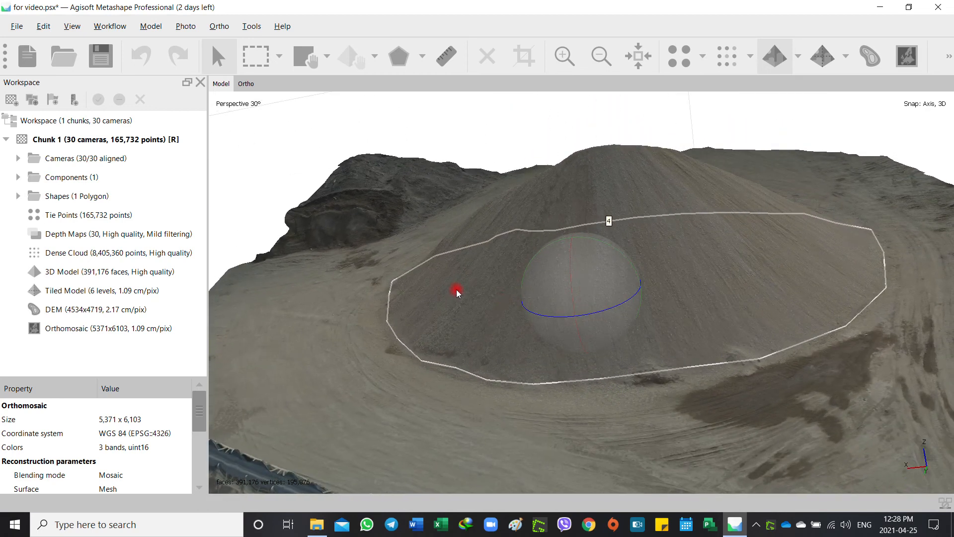
left_click(652, 377)
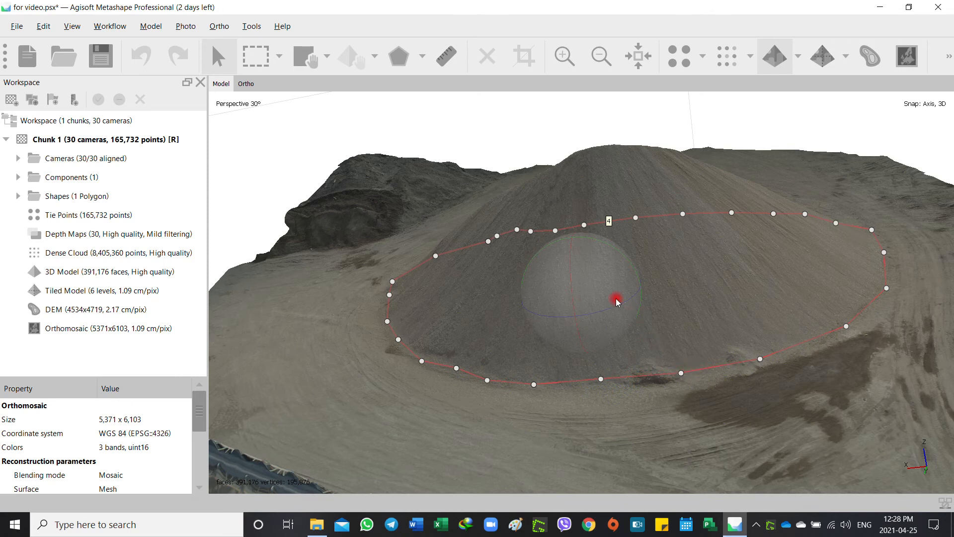
left_click_drag(620, 304, 545, 313)
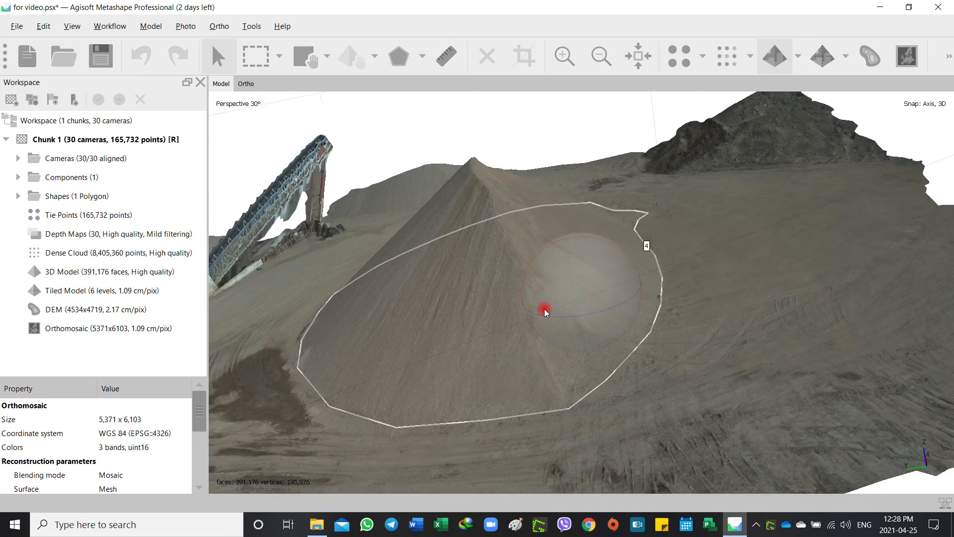
left_click(550, 413)
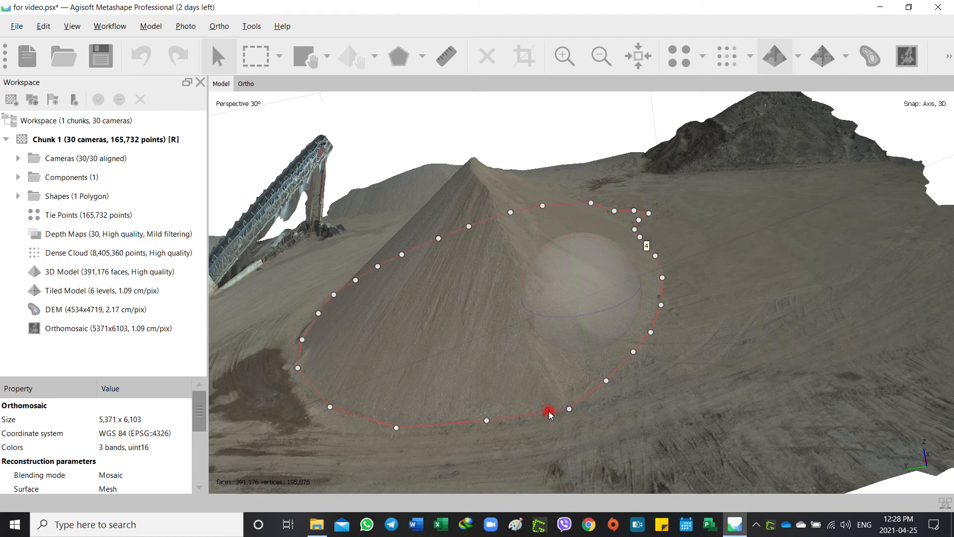
mouse_move(621, 307)
left_mouse_down()
mouse_move(571, 313)
mouse_move(602, 304)
left_mouse_up()
- Call up the measurement for the polygon, return to a view from above and look through the shape drawing tools
left_click(498, 386)
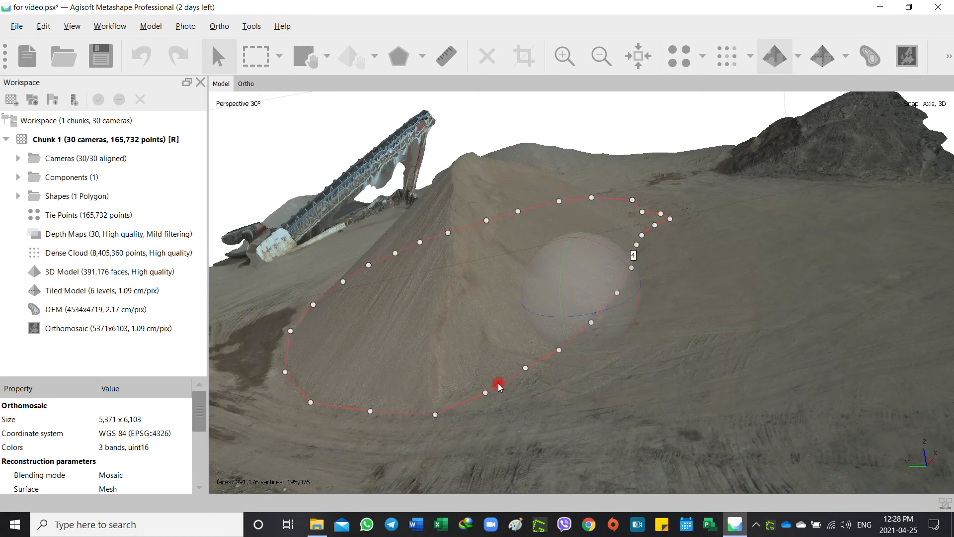
right_click(500, 386)
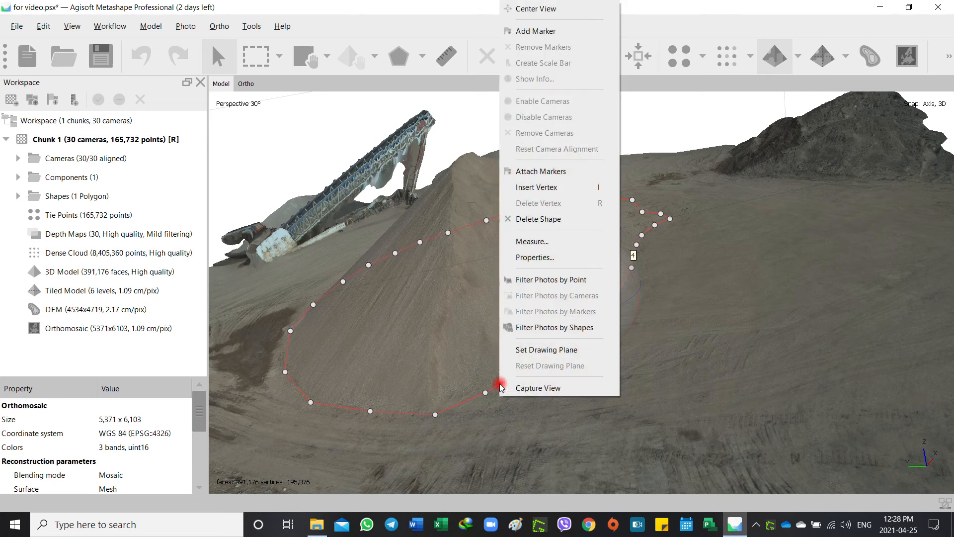
left_click(540, 242)
left_click(446, 375)
left_click_drag(583, 276, 546, 242)
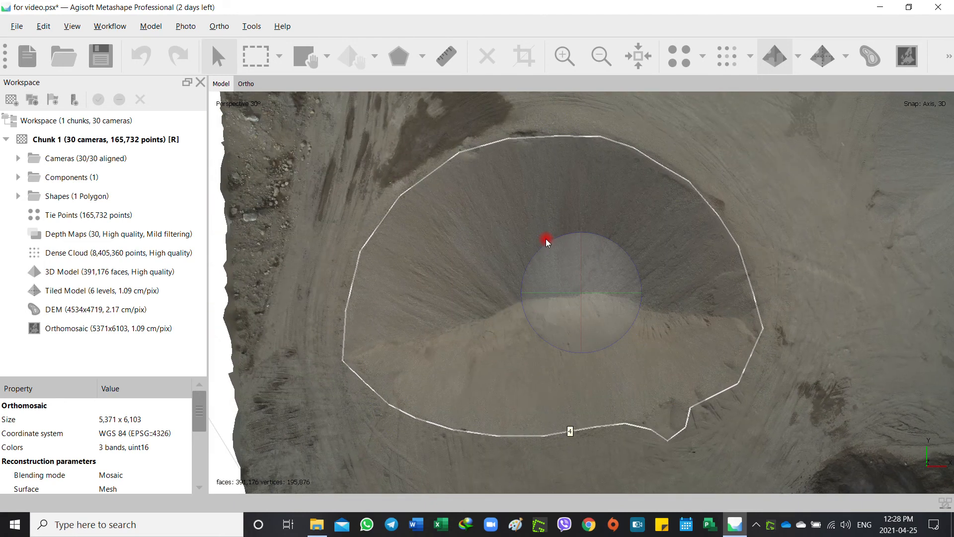
left_click(421, 56)
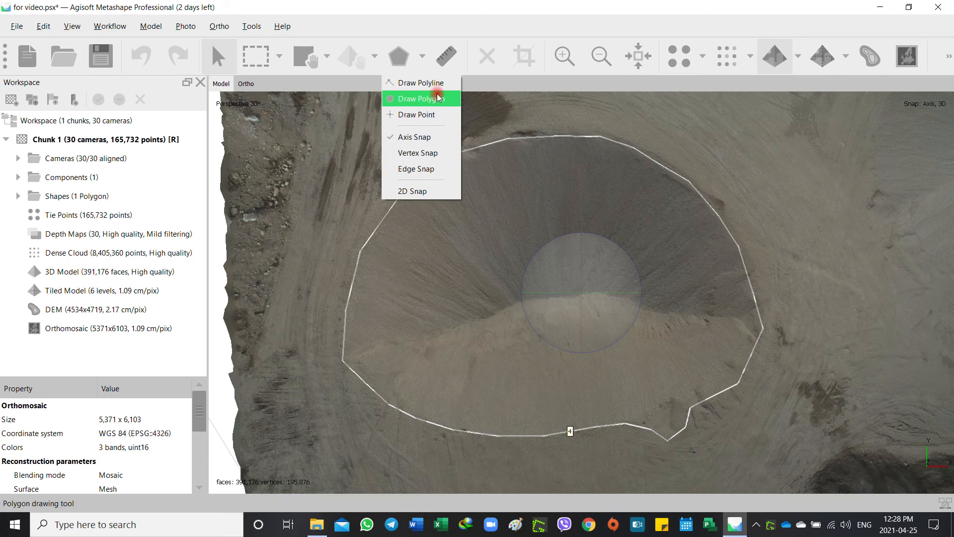
left_click(790, 375)
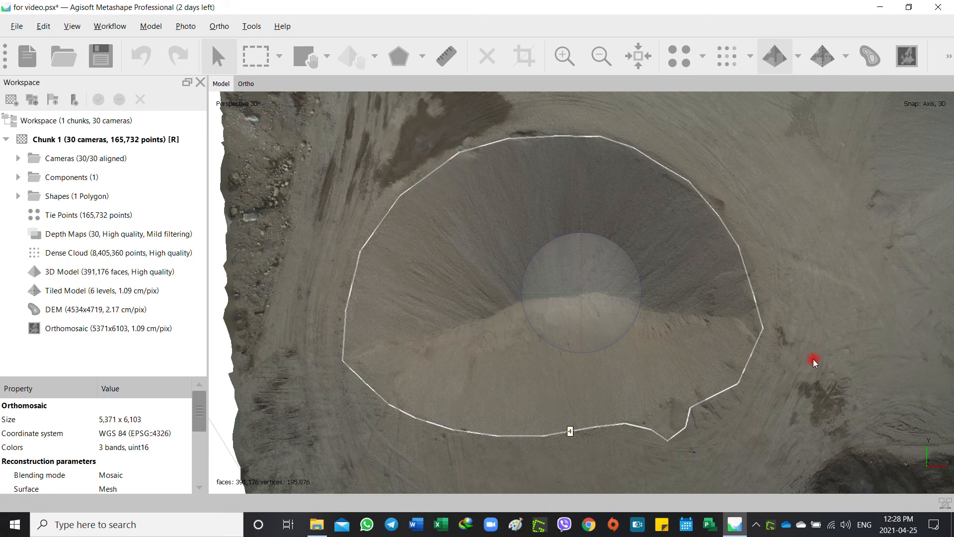
- Measure the stockpile polygon and review its coordinates, perimeter, area and volume relative to the best fit plane
middle_click_drag(765, 376, 770, 340)
mouse_move(583, 347)
left_mouse_down()
mouse_move(583, 311)
mouse_move(615, 321)
mouse_move(609, 330)
mouse_move(520, 297)
mouse_move(507, 279)
mouse_move(405, 255)
mouse_move(699, 325)
mouse_move(730, 267)
mouse_move(639, 270)
mouse_move(589, 313)
mouse_move(611, 315)
left_mouse_up()
left_click(515, 331)
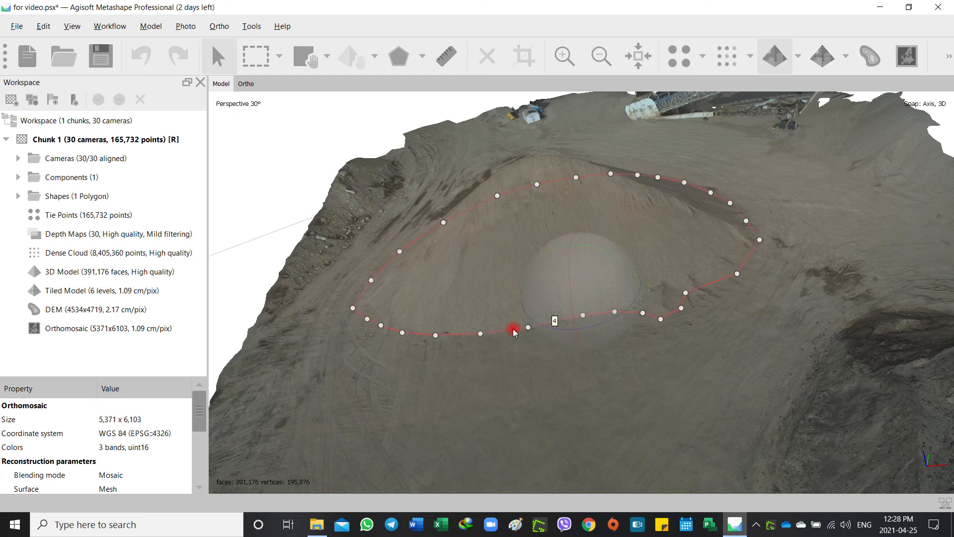
right_click(515, 332)
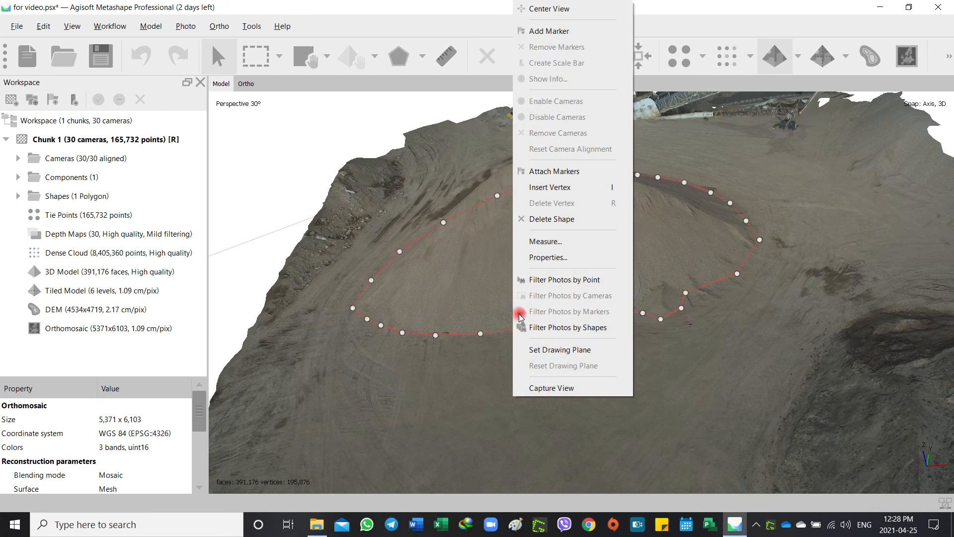
left_click(543, 243)
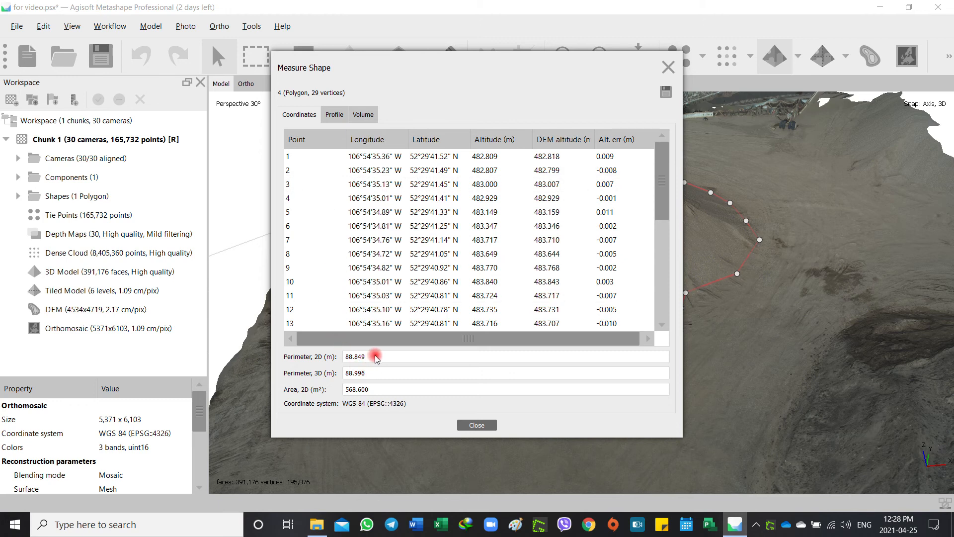
left_click(362, 115)
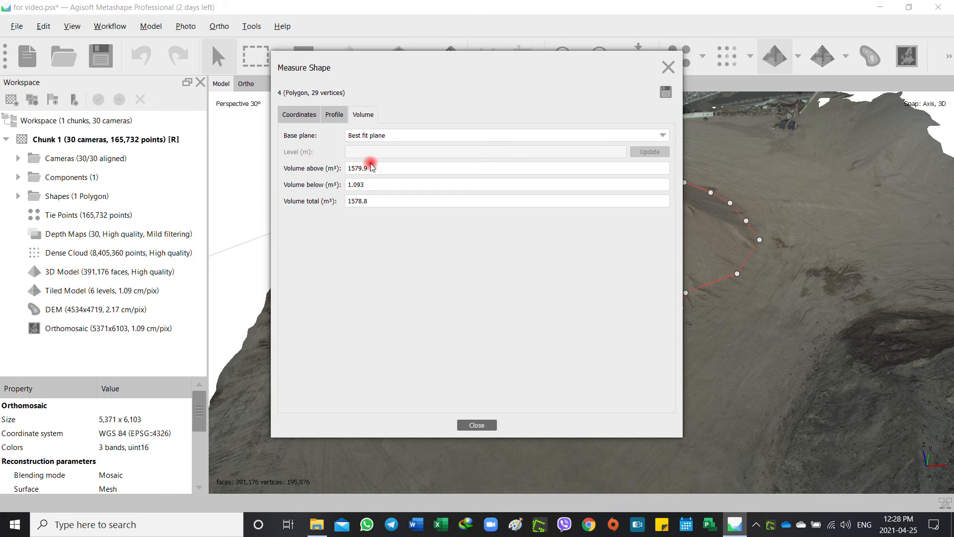
- Generate a shape report titled "For video" from the measurement and save it as PDF file 1 in the For Video folder
left_click(664, 93)
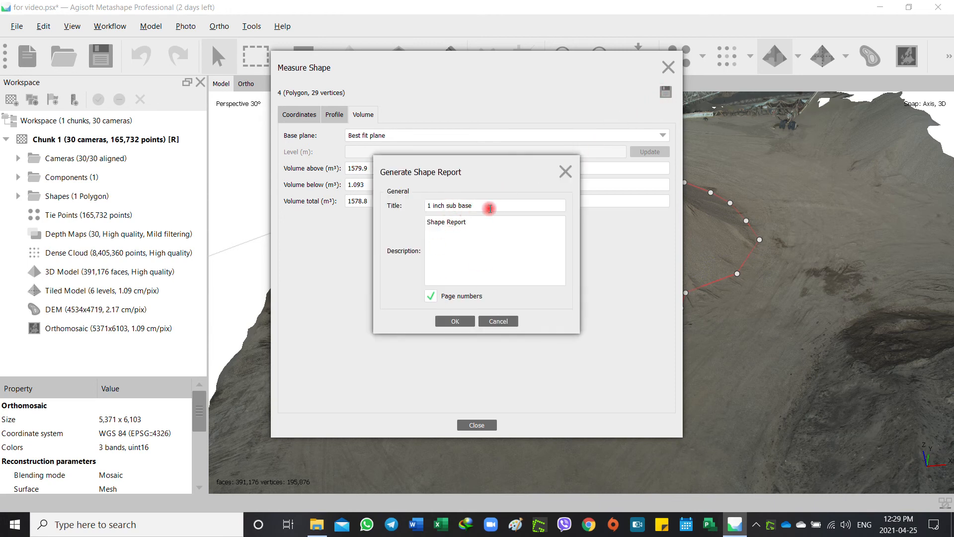
left_click_drag(490, 205, 381, 187)
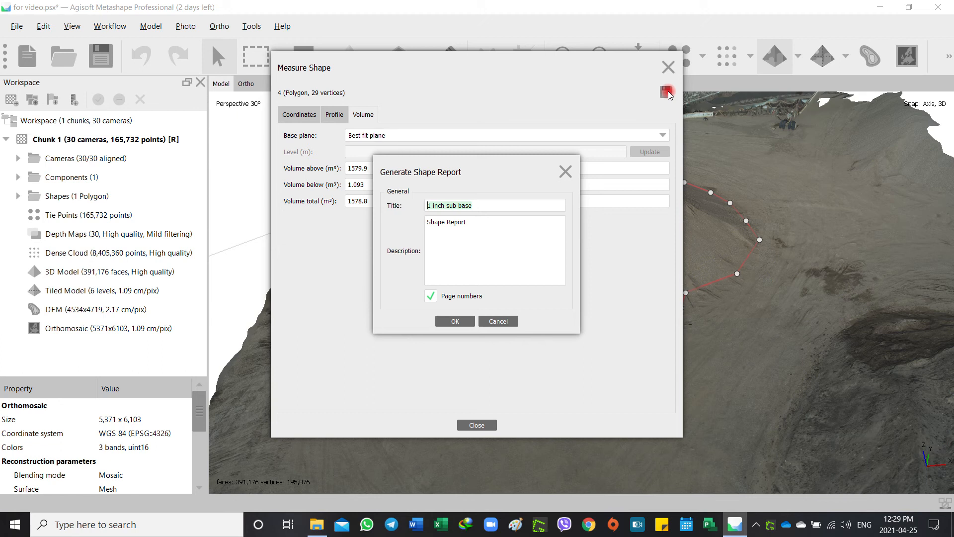
type("For video")
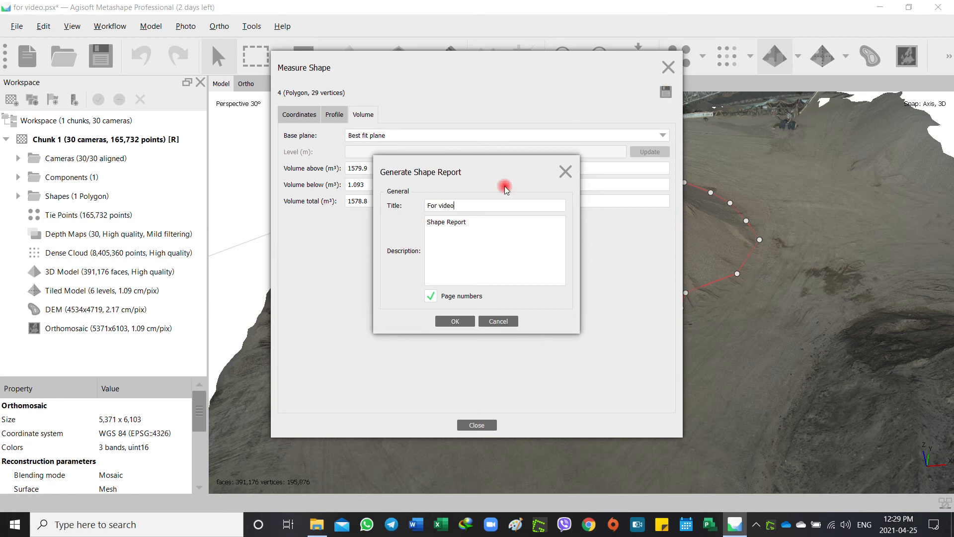
left_click(447, 321)
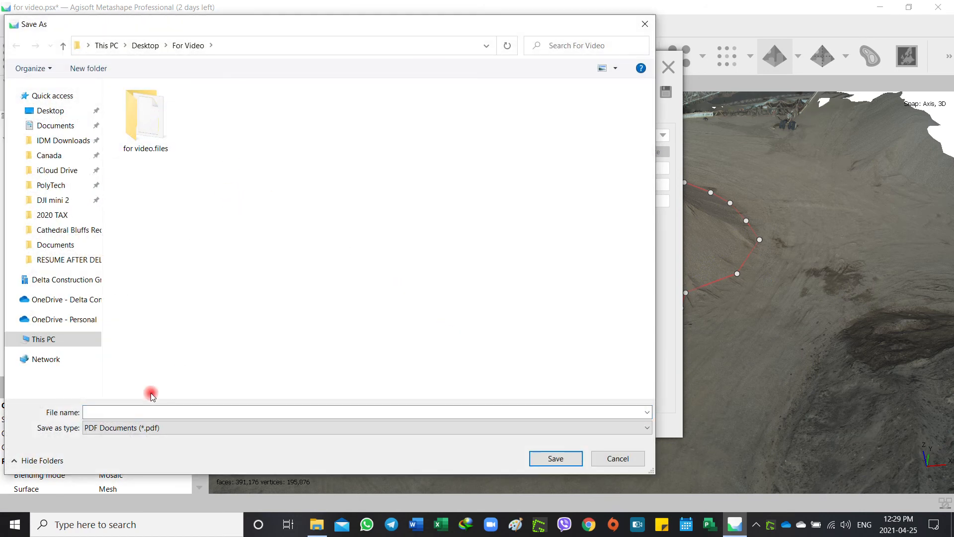
type("1")
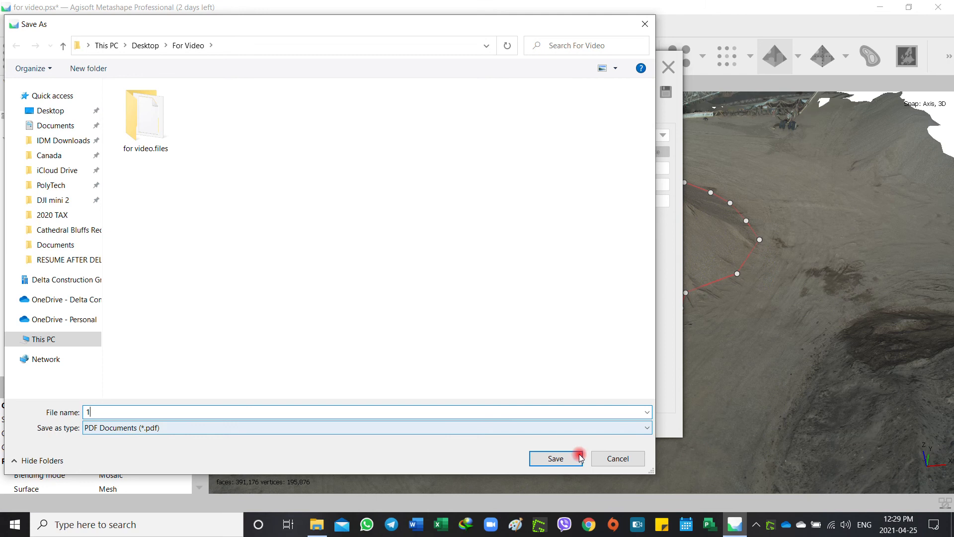
left_click(562, 458)
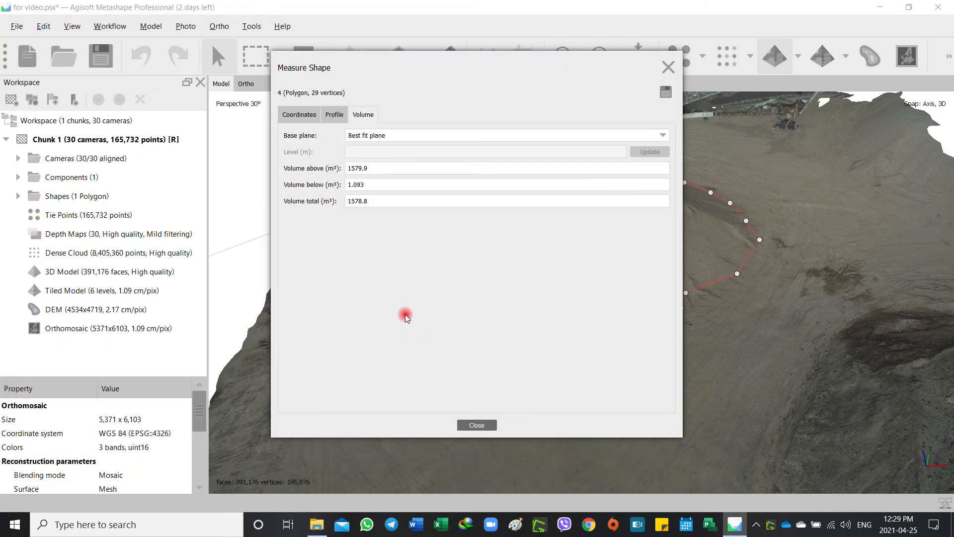
- Read through the PDF report's outline image and measurements table, then return to Metashape and close the shape measurement
scroll(413, 302, "down", 2)
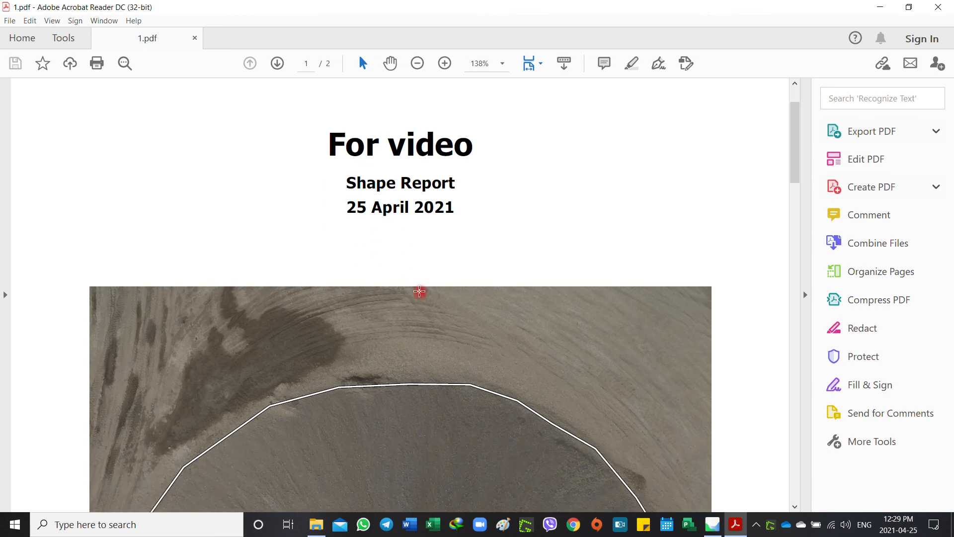
scroll(419, 292, "down", 15)
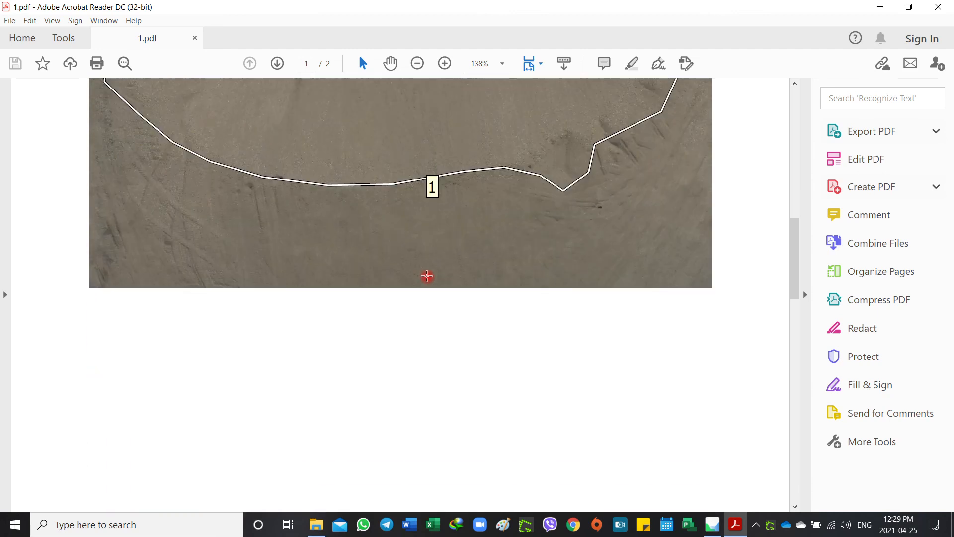
scroll(427, 276, "down", 12)
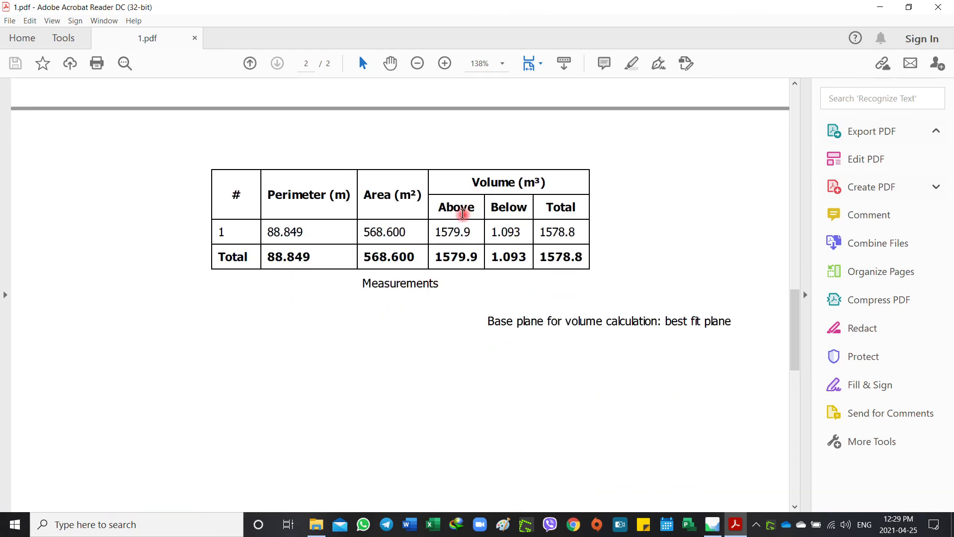
scroll(475, 180, "up", 3)
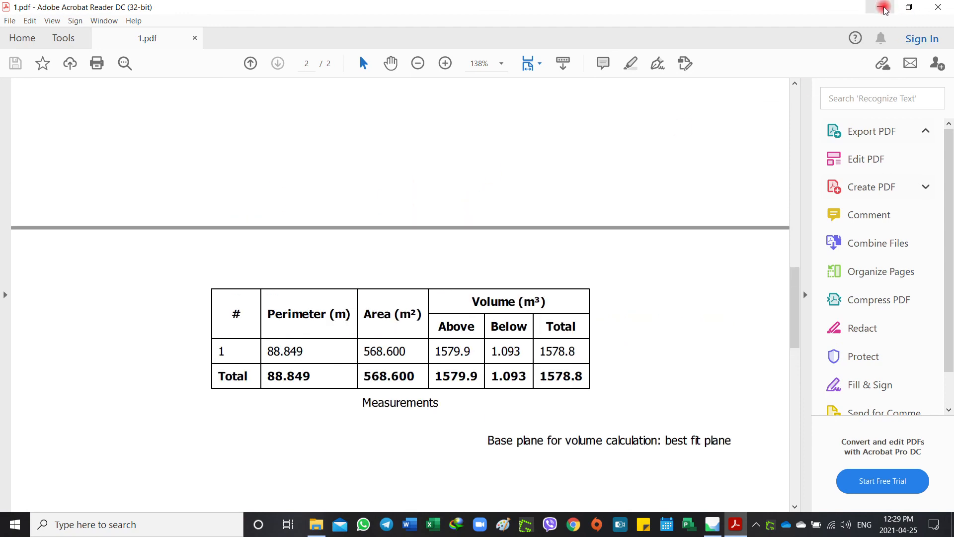
left_click(883, 8)
left_click(671, 67)
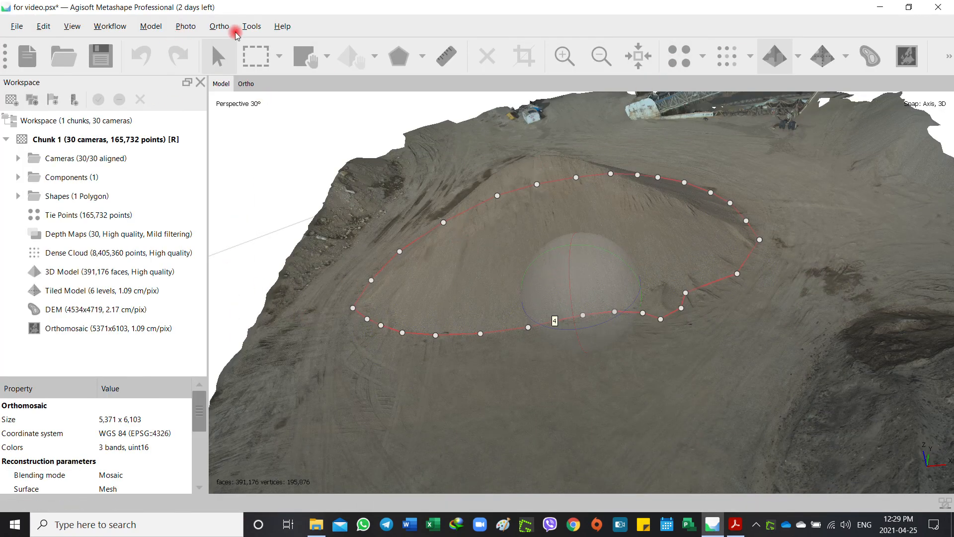
- Display the Animation pane and delete the polygon around the stockpile from the model
left_click(72, 26)
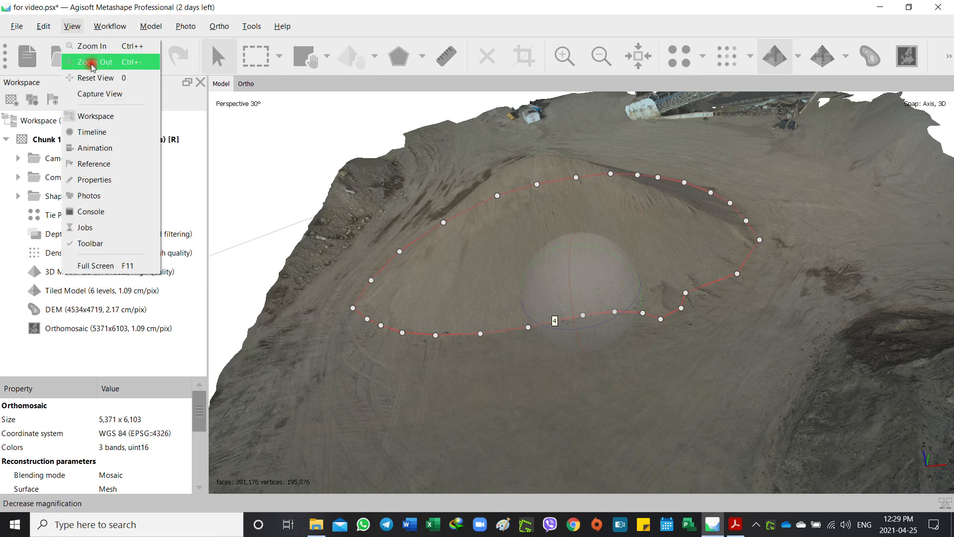
left_click(95, 148)
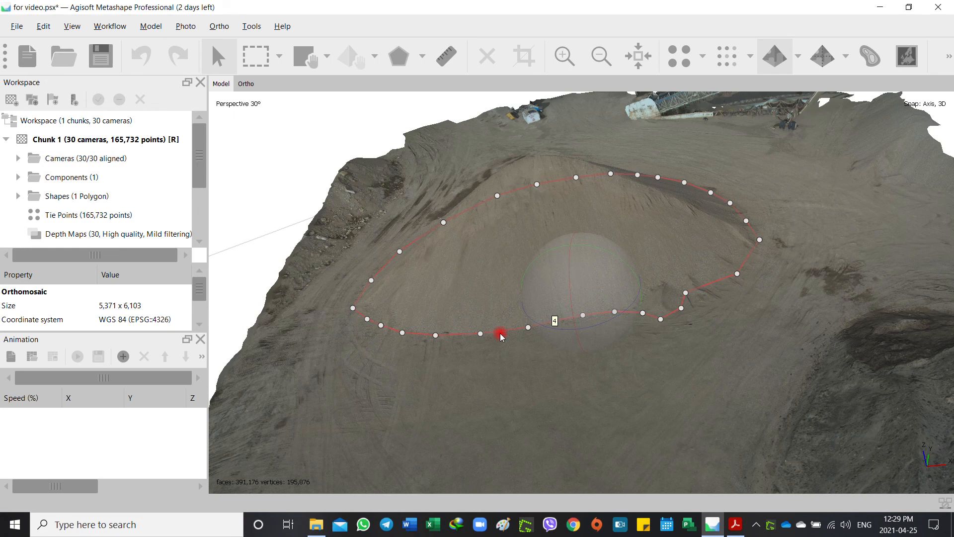
key("Delete")
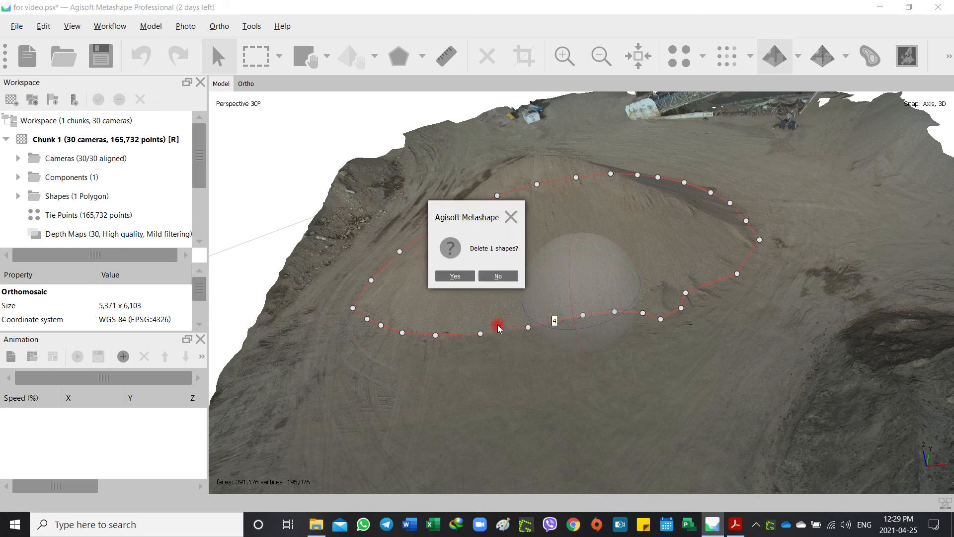
left_click(450, 276)
left_click_drag(528, 281, 566, 281)
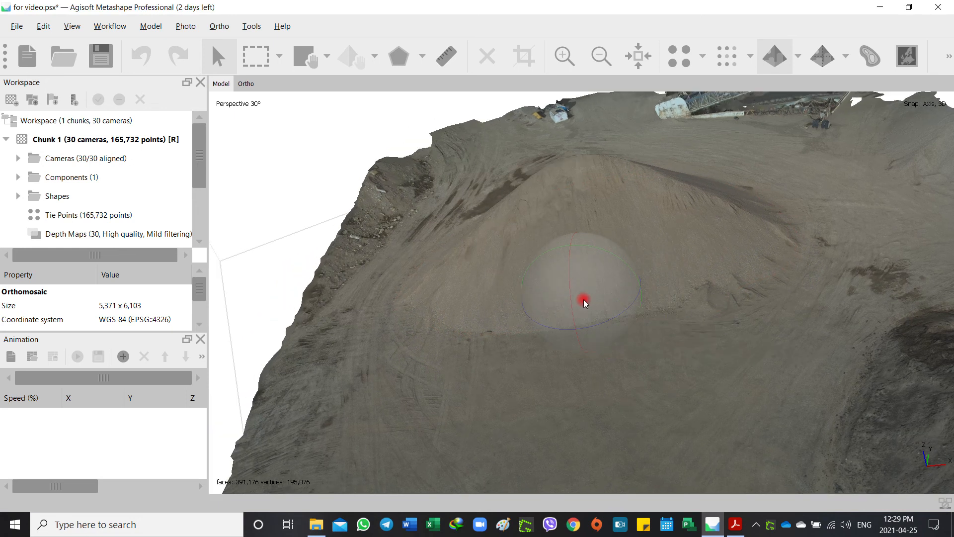
left_click_drag(628, 266, 635, 272)
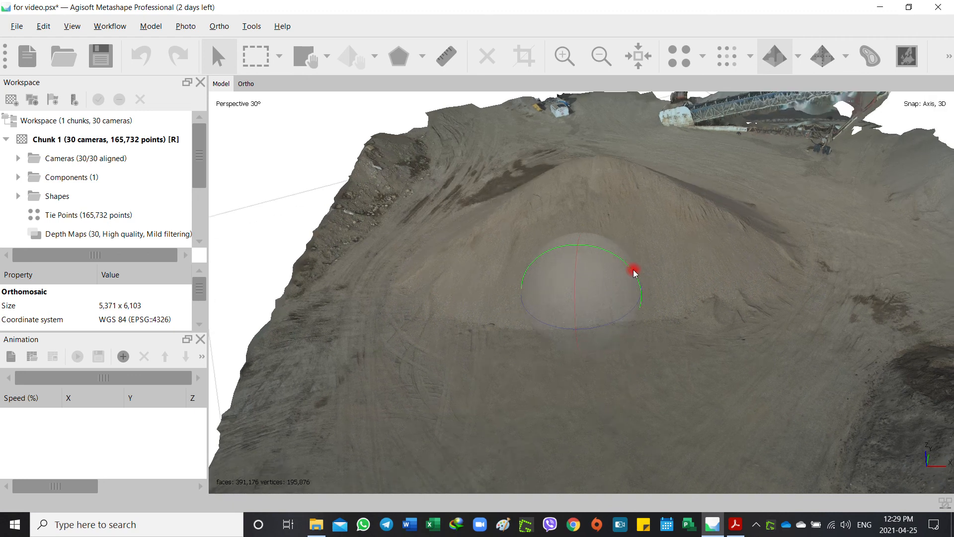
- Orbit to a low, close view of the stockpile, append that viewpoint twice to the camera track, and play the animation
left_click_drag(570, 319, 577, 304)
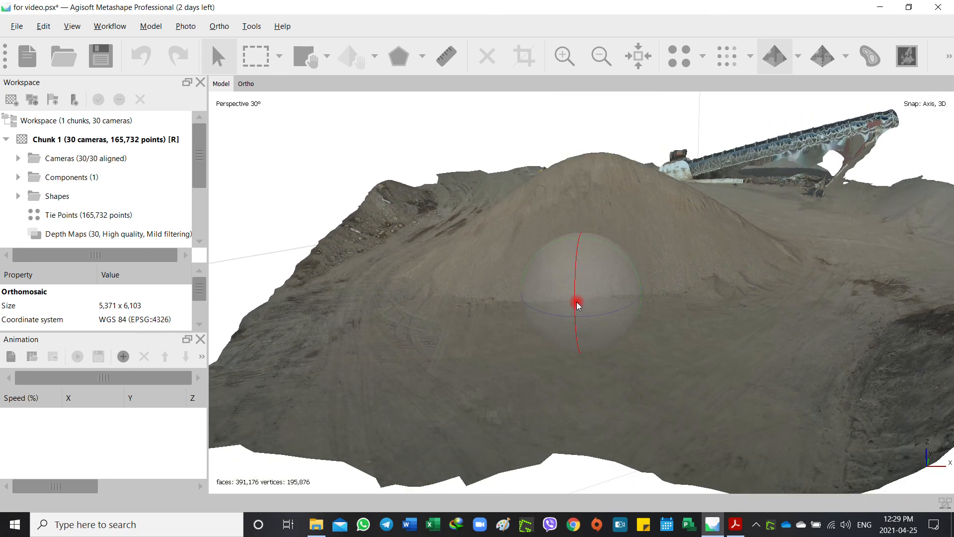
left_click_drag(522, 280, 441, 300)
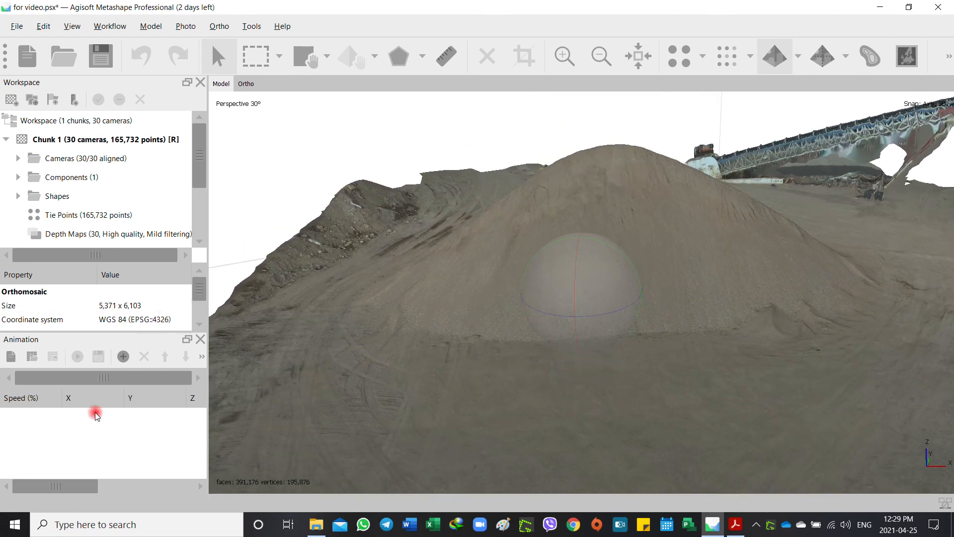
left_click(120, 357)
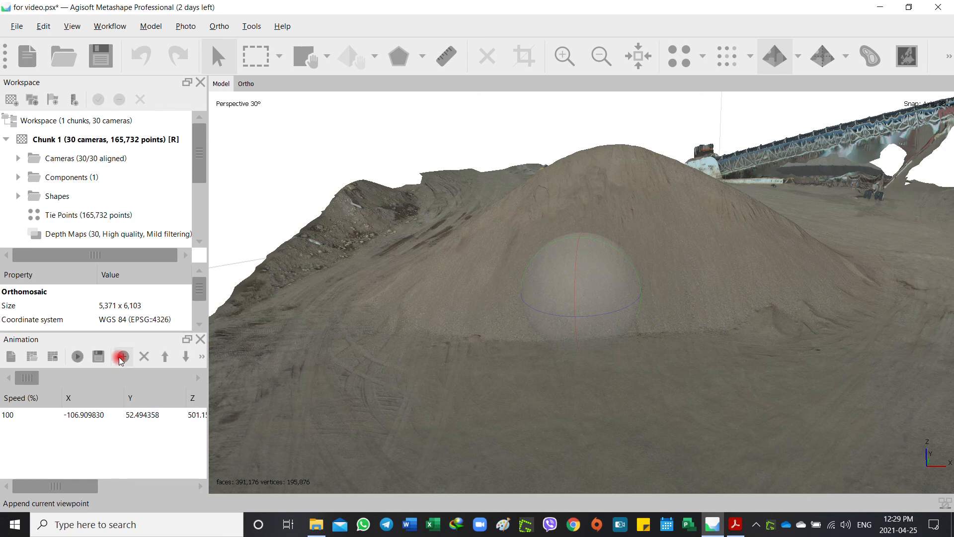
left_click(73, 26)
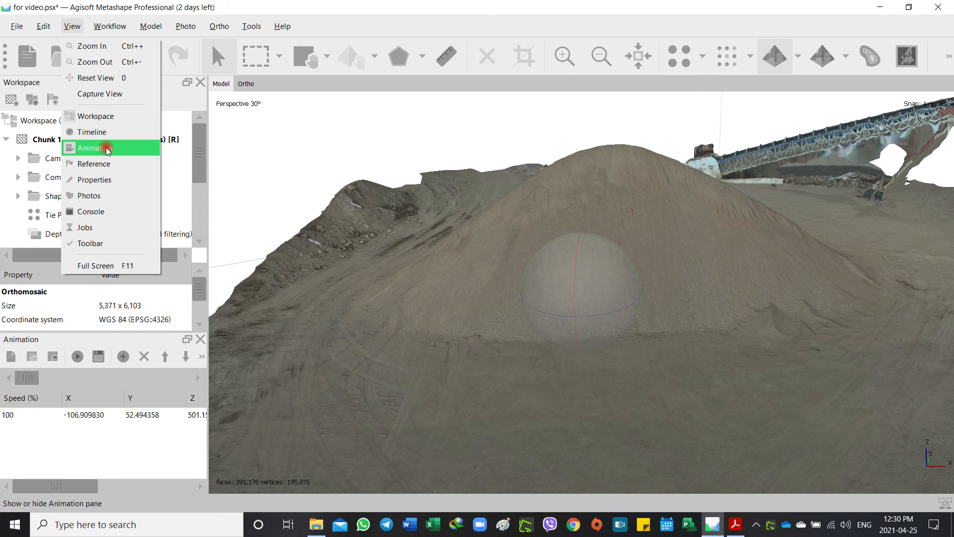
left_click(150, 374)
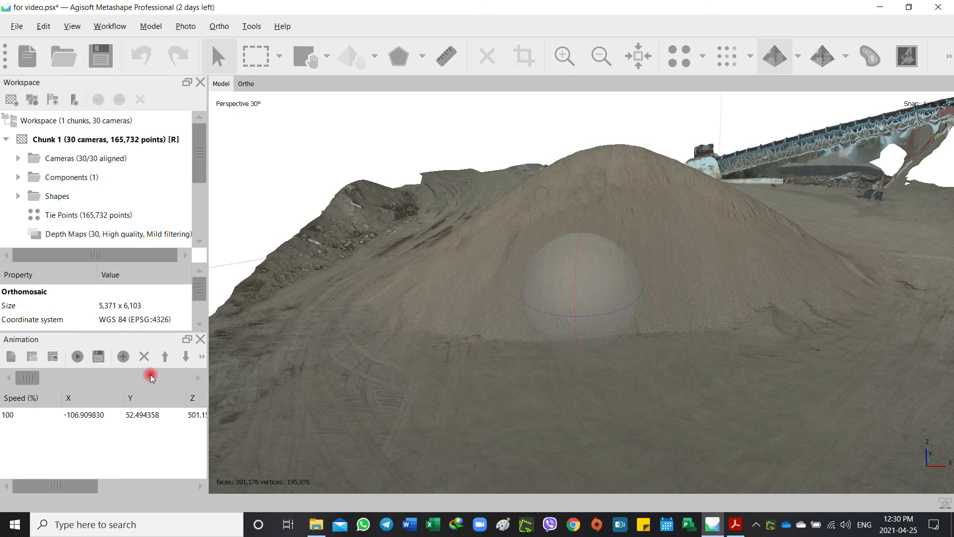
left_click(126, 356)
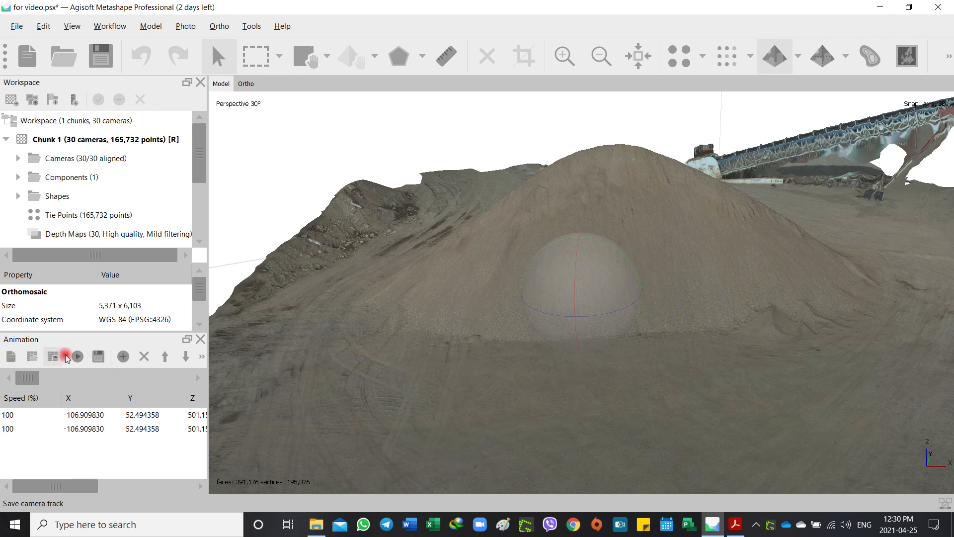
left_click(80, 357)
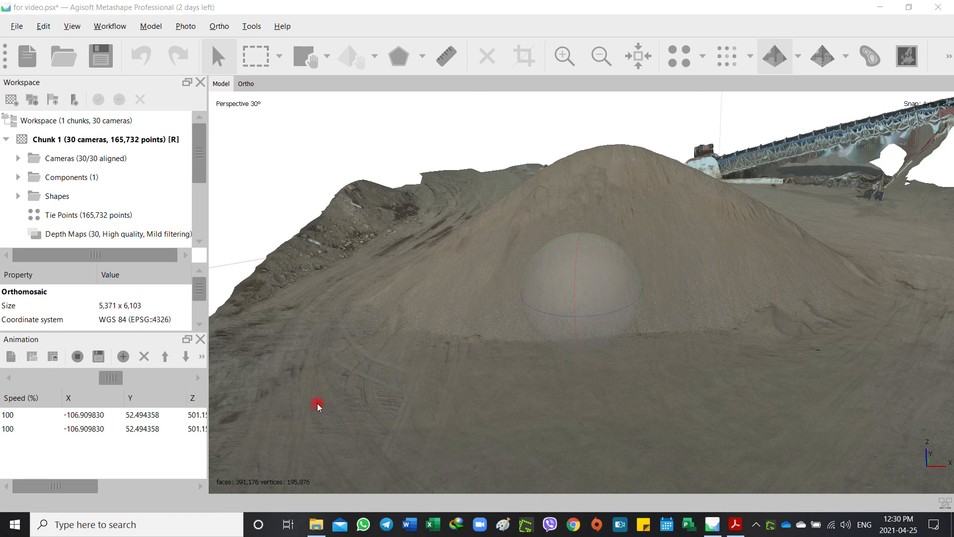
- Create a camera track from the Horizontal preset with 50 keyframes and play its animation around the stockpile
left_click(8, 358)
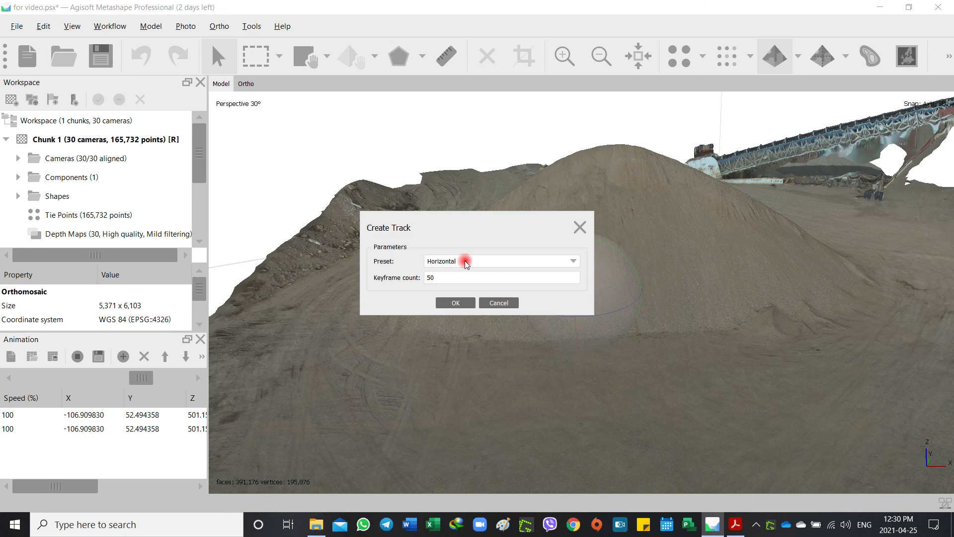
left_click(464, 260)
left_click(472, 272)
left_click(456, 304)
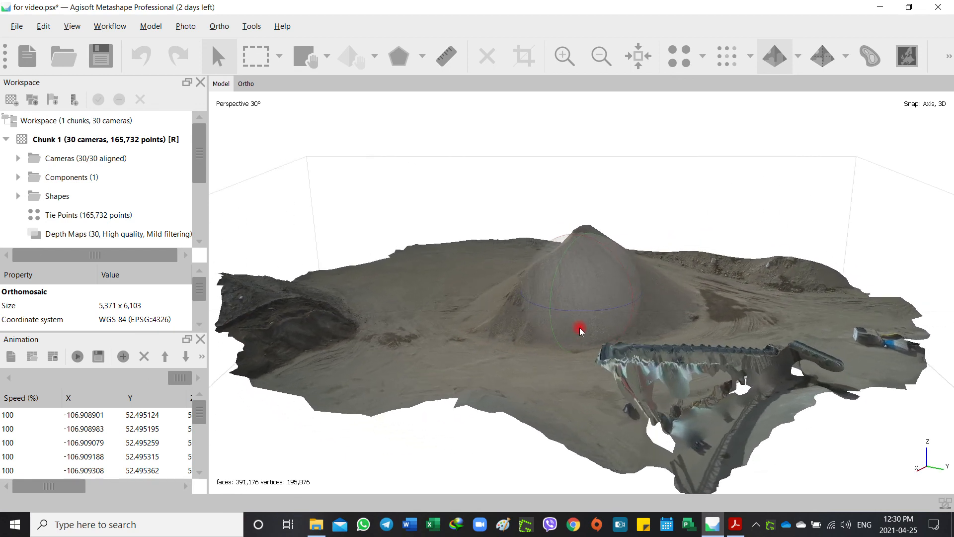
left_click(77, 360)
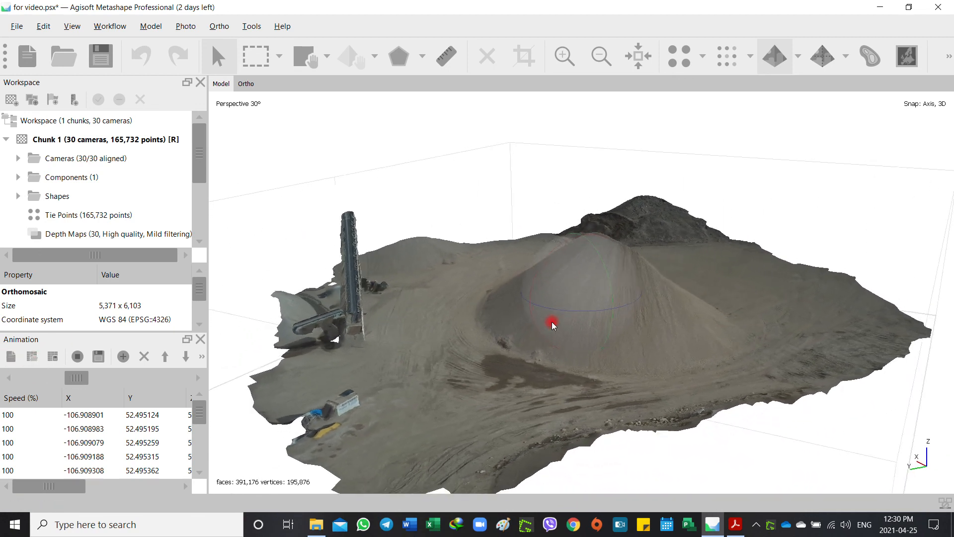
- Replace the camera track with one from the Vertical preset, using 50 keyframes
left_click(10, 356)
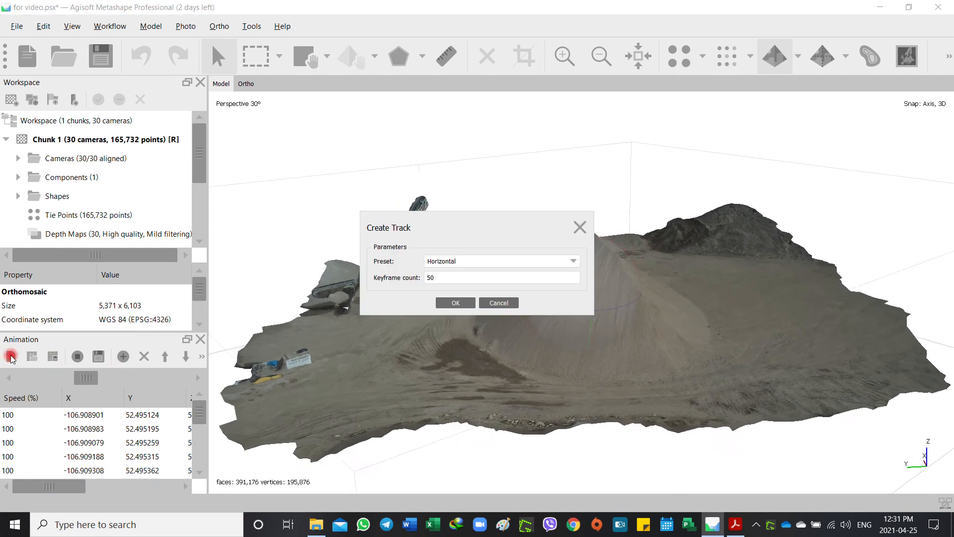
left_click(449, 262)
left_click(439, 286)
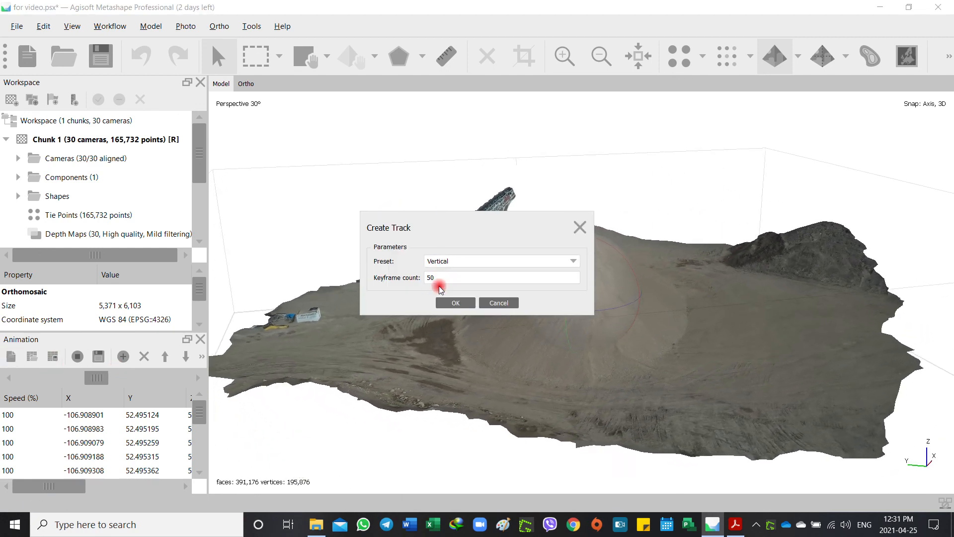
left_click(442, 302)
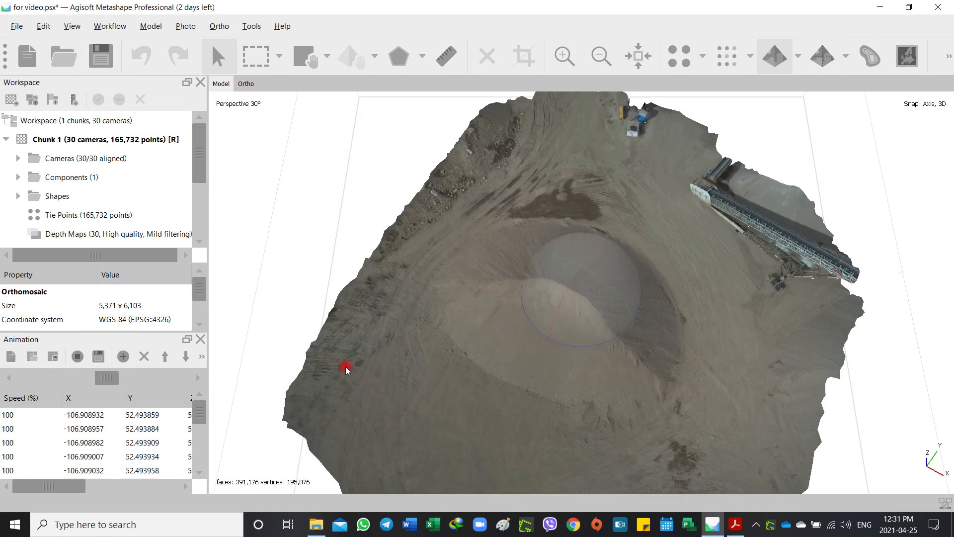